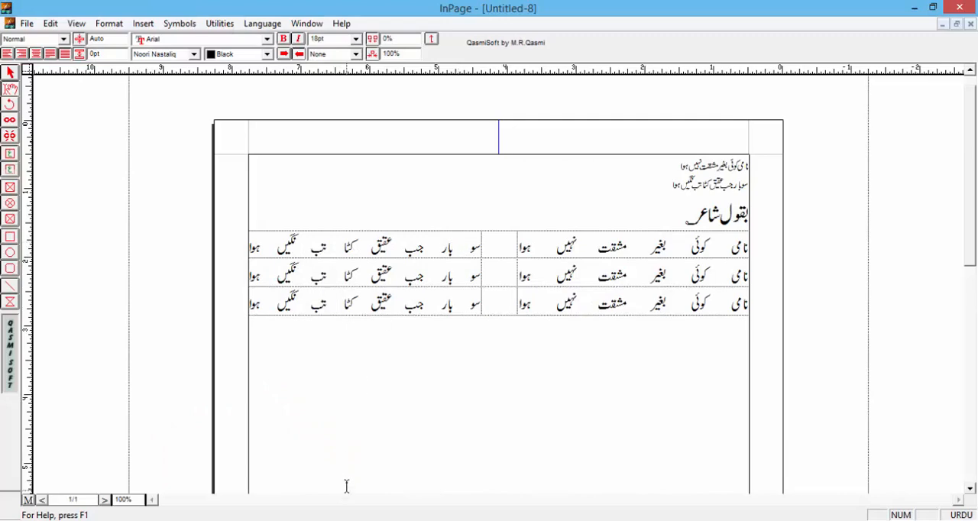
# Switch through the open documents and examine the different couplet layouts under the heading in Untitled-6
pyautogui.hotkey('ctrl', 'Tab')
pyautogui.hotkey('ctrl', 'Tab')
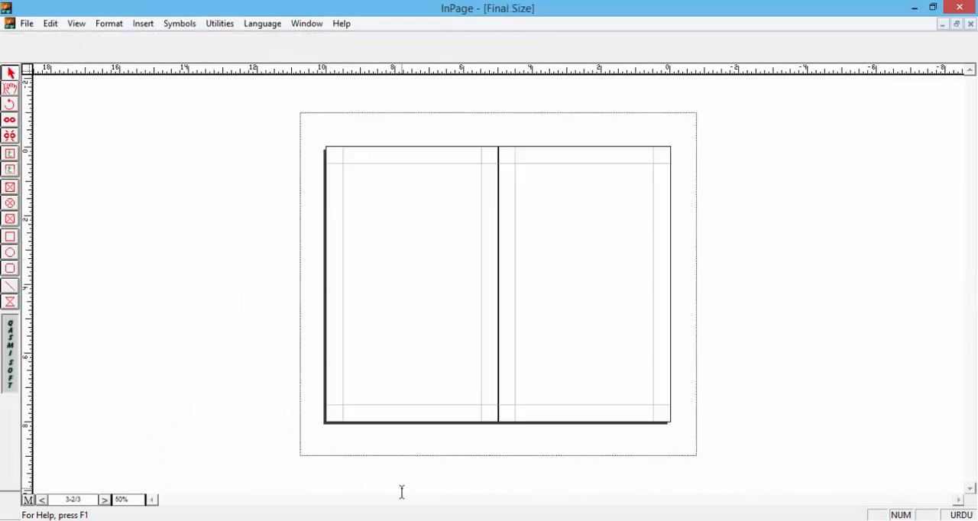
pyautogui.hotkey('ctrl', 'Tab')
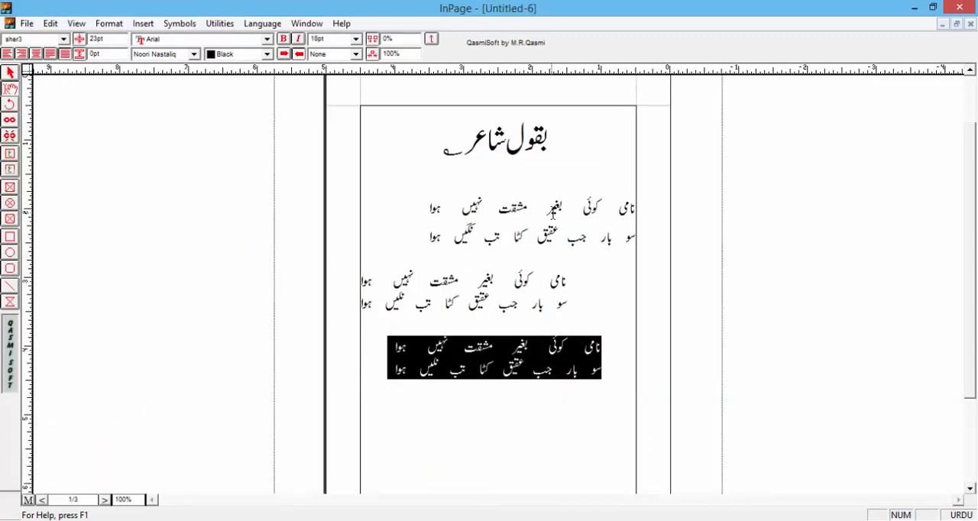
pyautogui.click(547, 208)
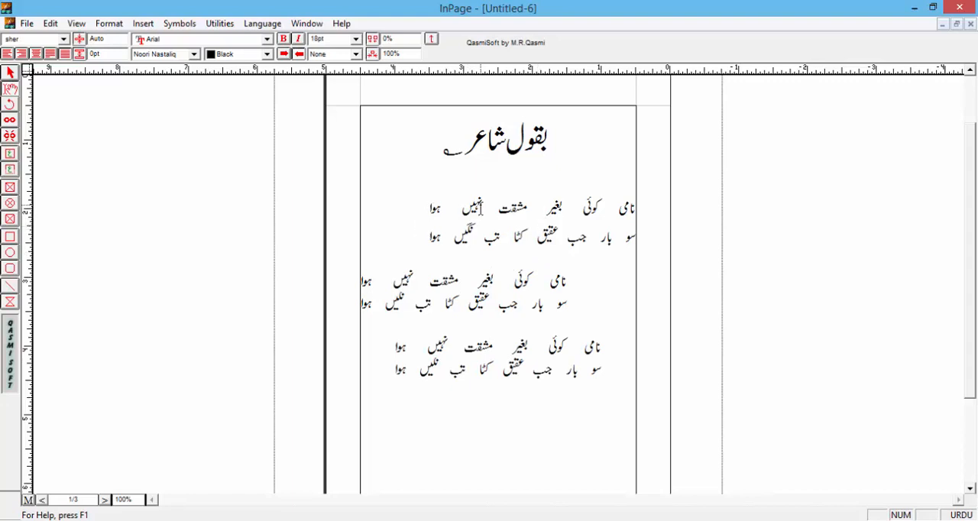
pyautogui.click(429, 210)
pyautogui.click(576, 283)
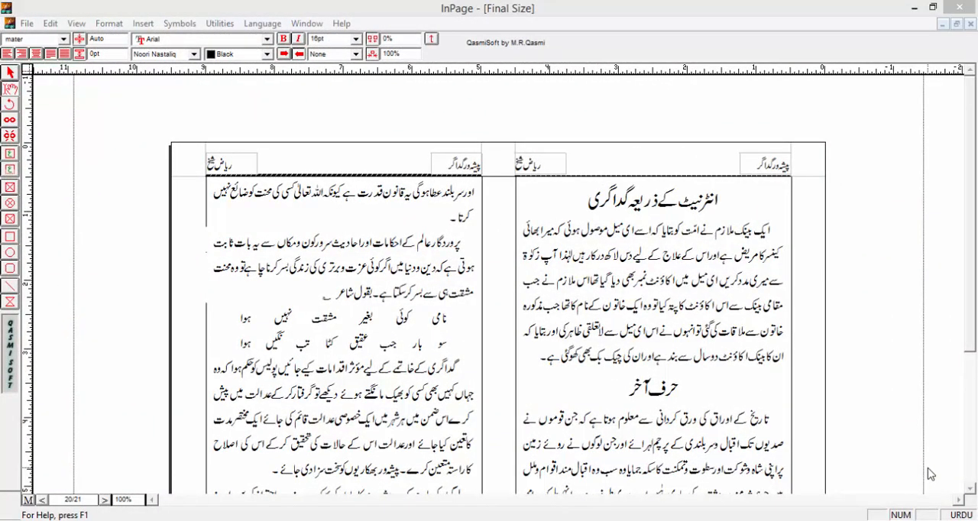
# Copy the two-line couplet beginning نامی کوئی from the second page of the Final Size spread
pyautogui.scroll(-1, 930, 473)
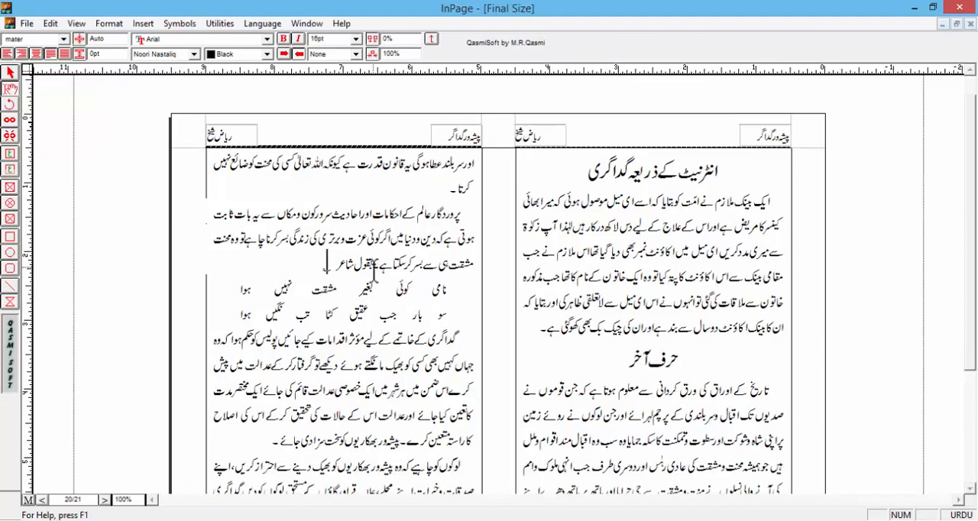
pyautogui.moveTo(373, 255); pyautogui.dragTo(237, 325)
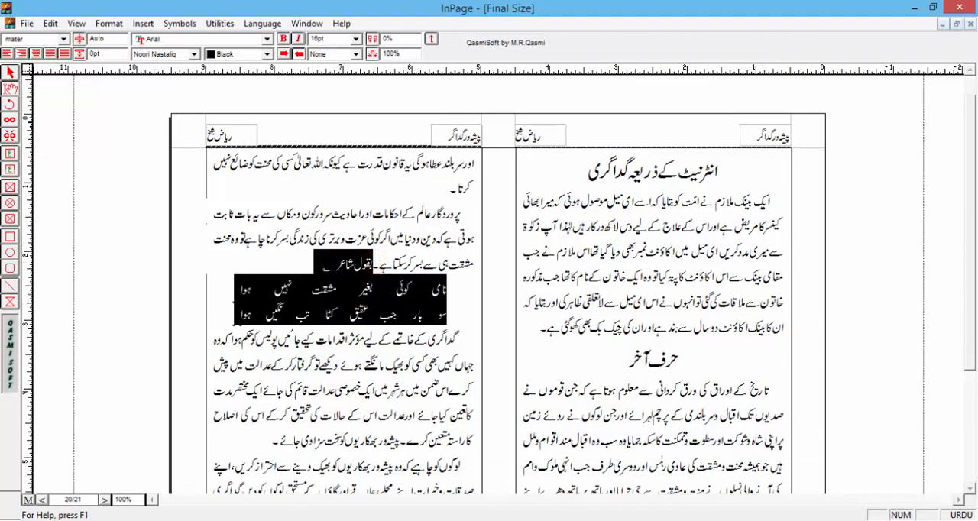
pyautogui.click(317, 298)
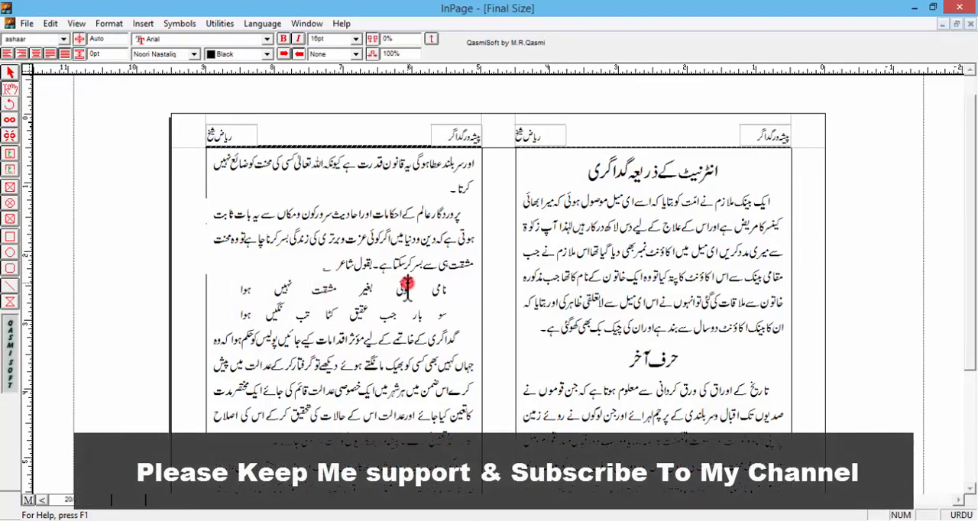
pyautogui.tripleClick(407, 286)
pyautogui.click(406, 286)
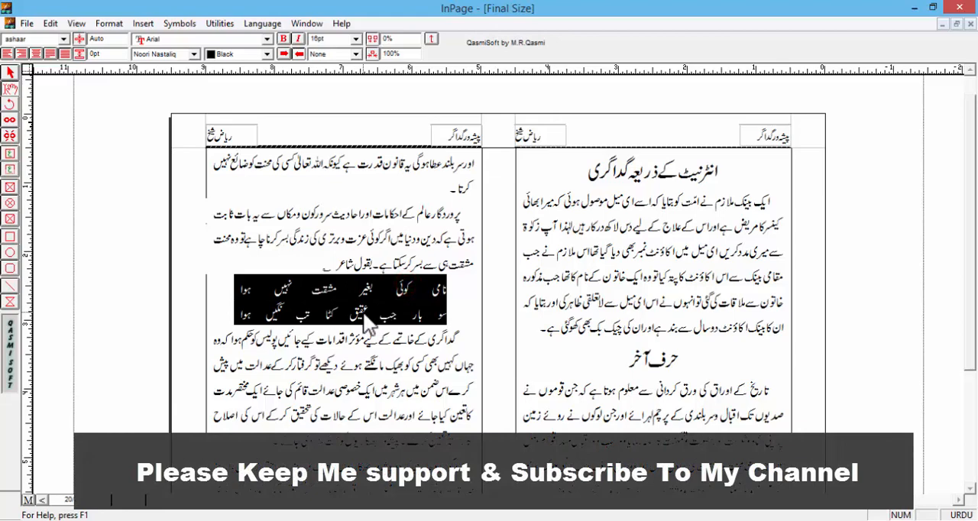
pyautogui.rightClick(365, 314)
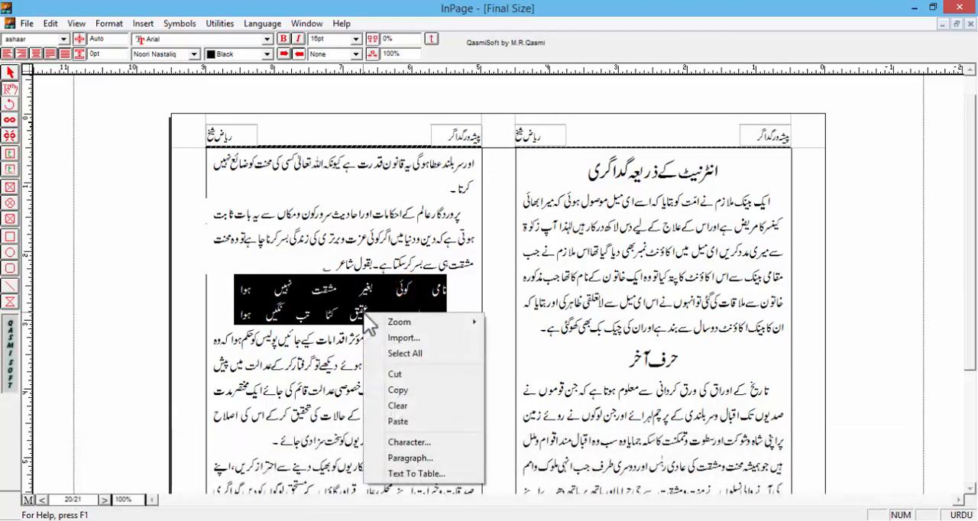
pyautogui.click(400, 392)
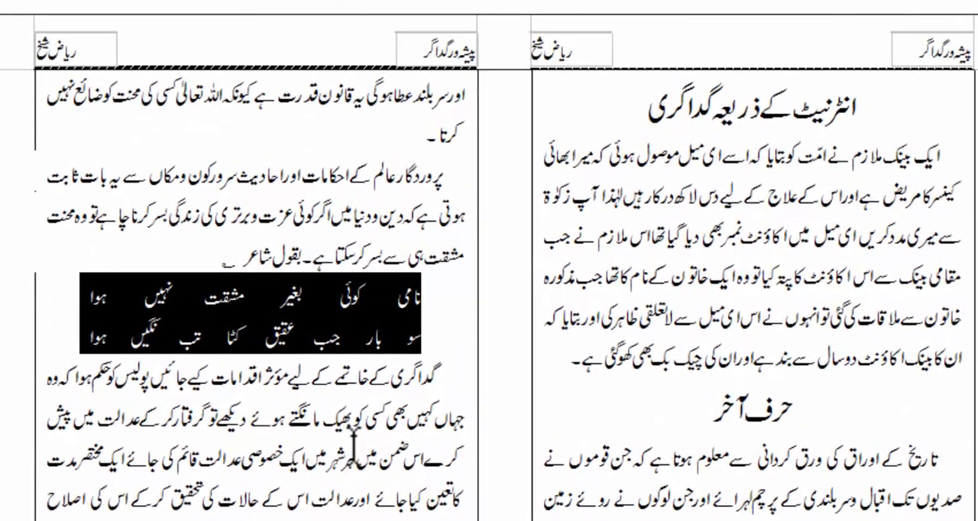
# Set the document preferences' general measurement unit to Inches
pyautogui.hotkey('ctrl', 'n')
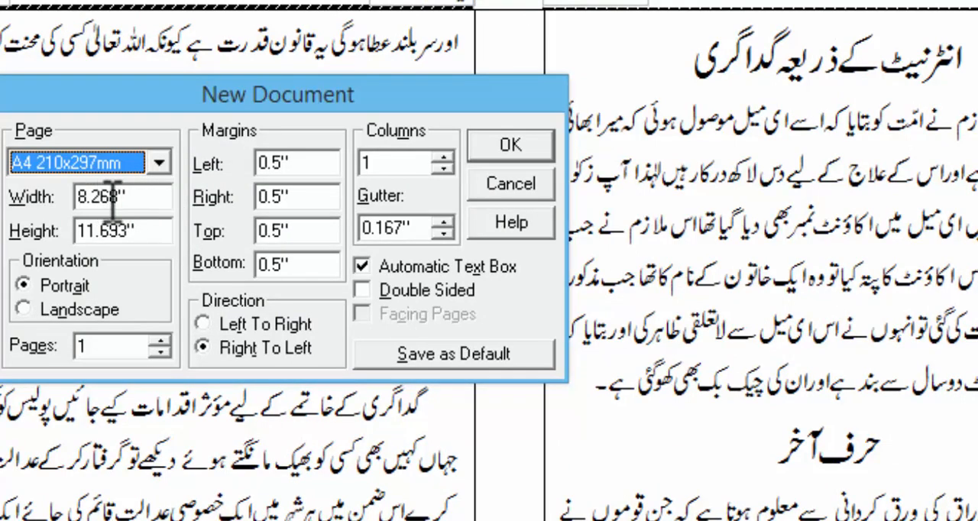
pyautogui.click(540, 187)
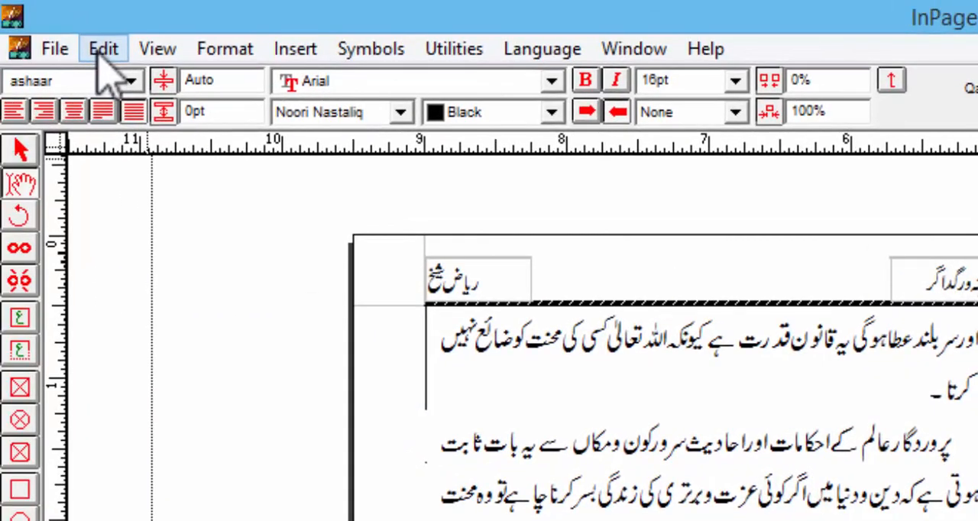
pyautogui.click(100, 55)
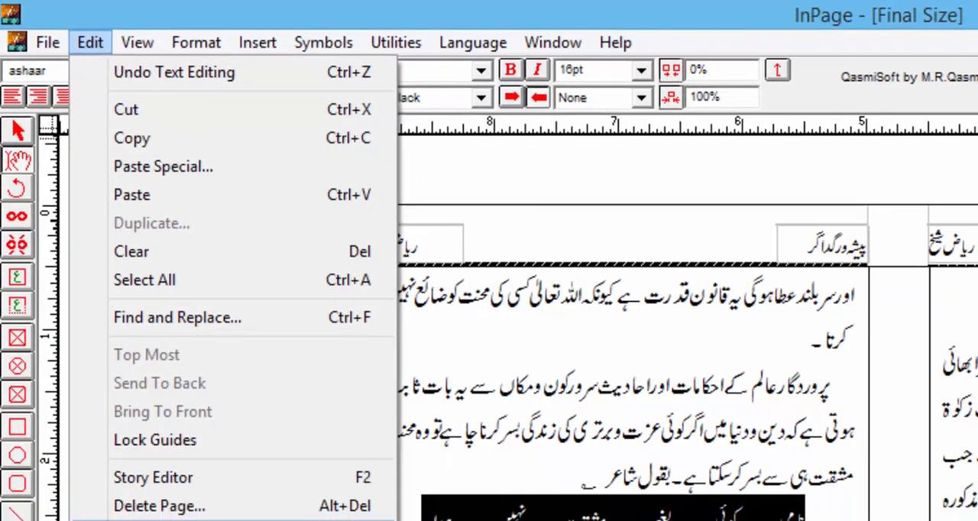
pyautogui.moveTo(153, 356)
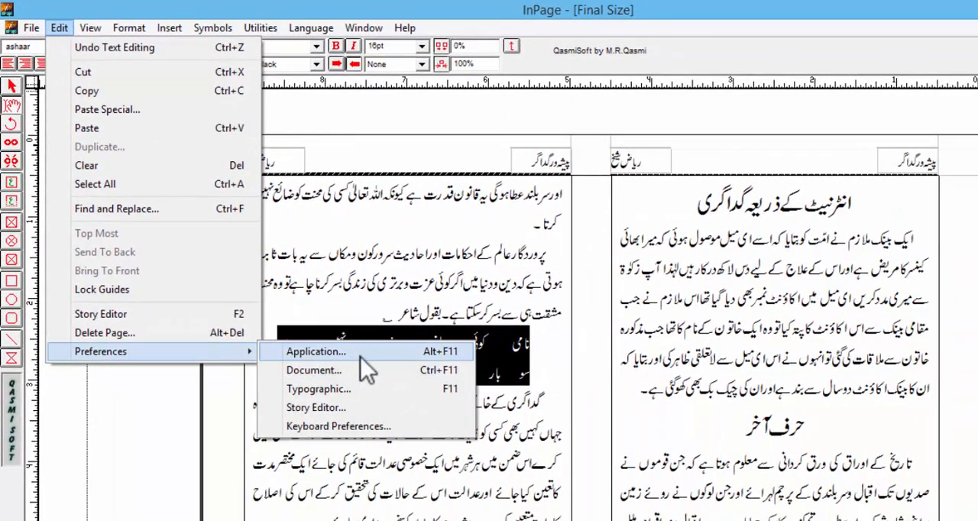
pyautogui.click(309, 371)
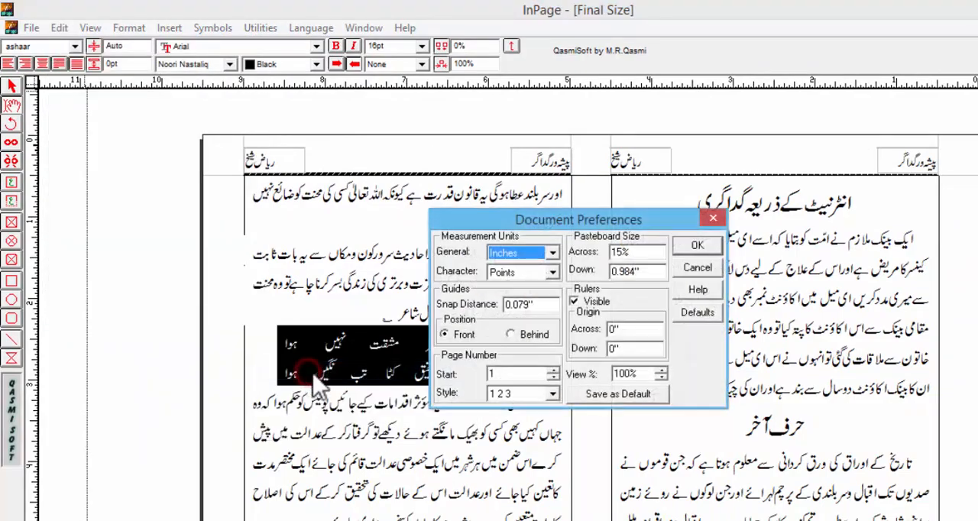
pyautogui.moveTo(494, 221); pyautogui.dragTo(216, 179)
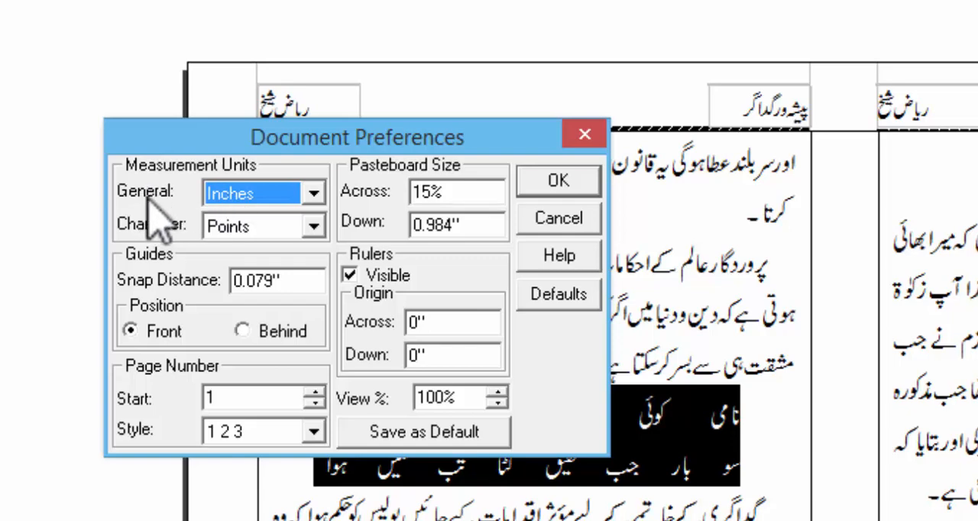
pyautogui.click(233, 194)
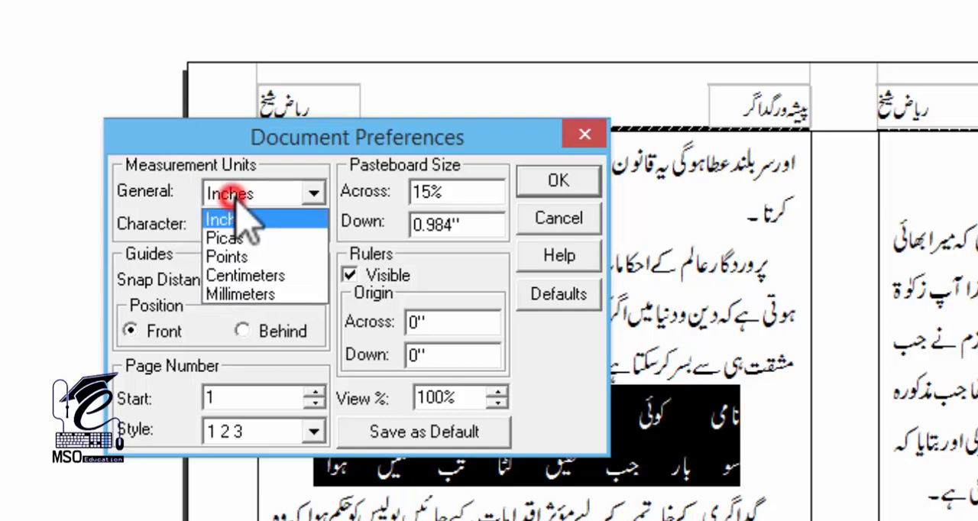
pyautogui.click(231, 221)
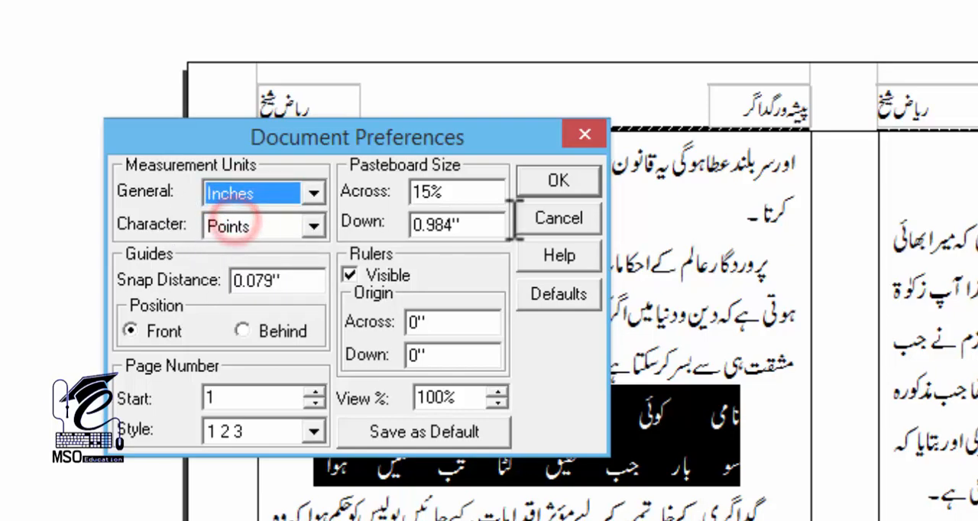
pyautogui.click(569, 182)
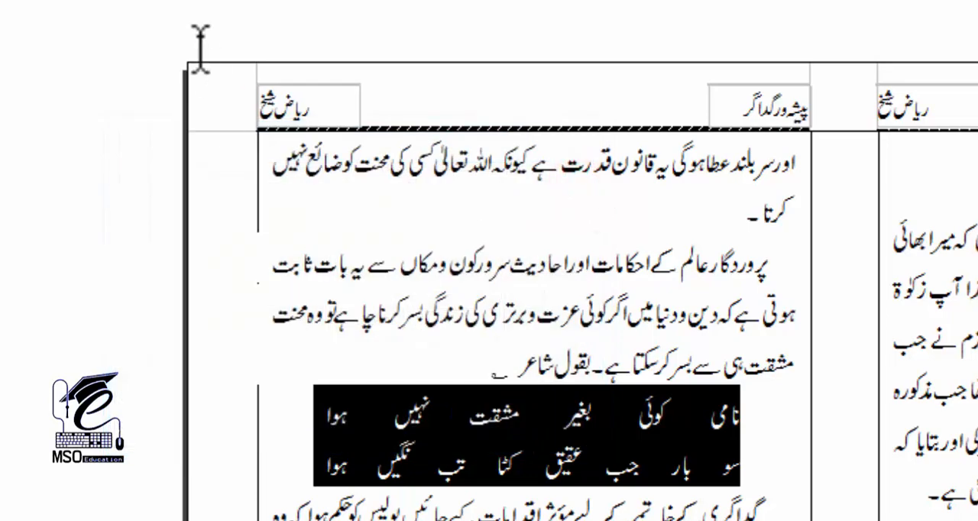
# Create a new document with a custom page 5 inches wide and 7 inches high, with Double Sided and Facing Pages enabled
pyautogui.hotkey('ctrl', 'n')
pyautogui.moveTo(650, 226); pyautogui.dragTo(349, 162)
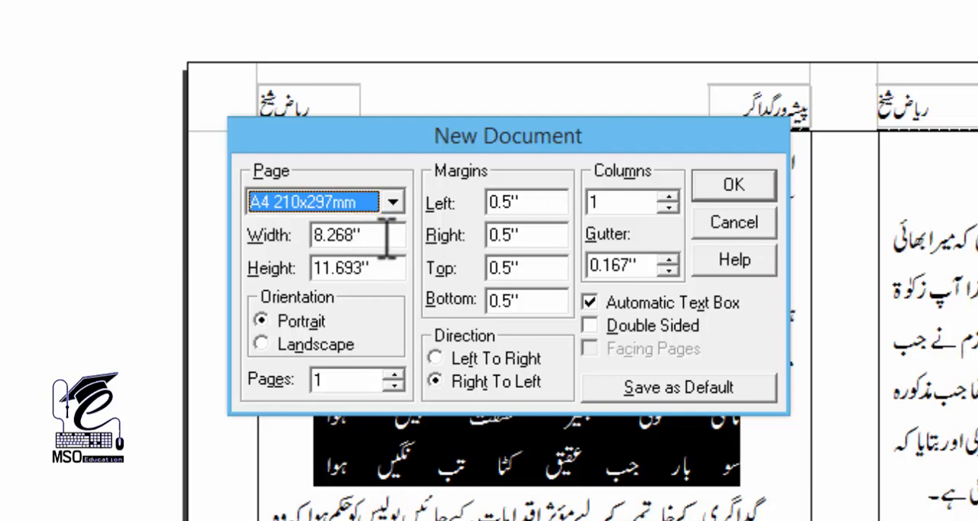
pyautogui.moveTo(388, 236); pyautogui.dragTo(262, 233)
pyautogui.write('5')
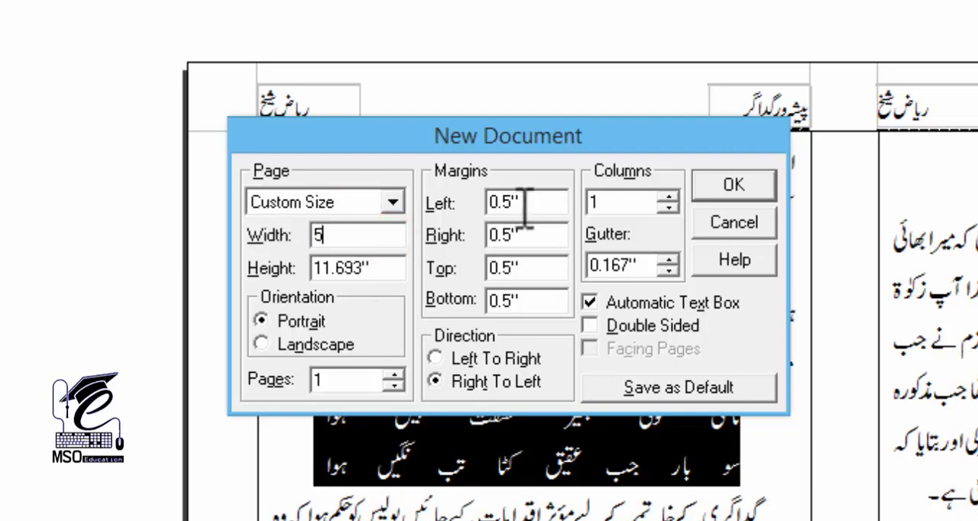
pyautogui.press('Tab')
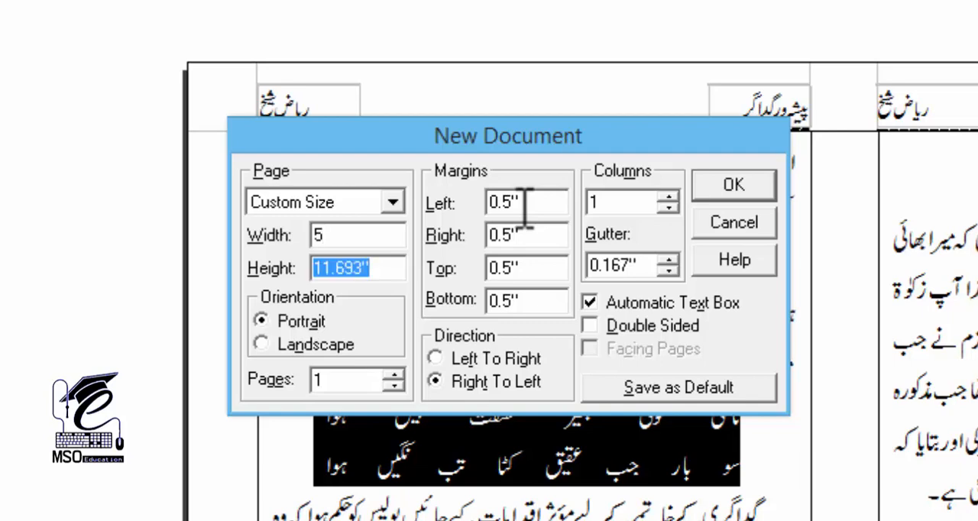
pyautogui.write('7')
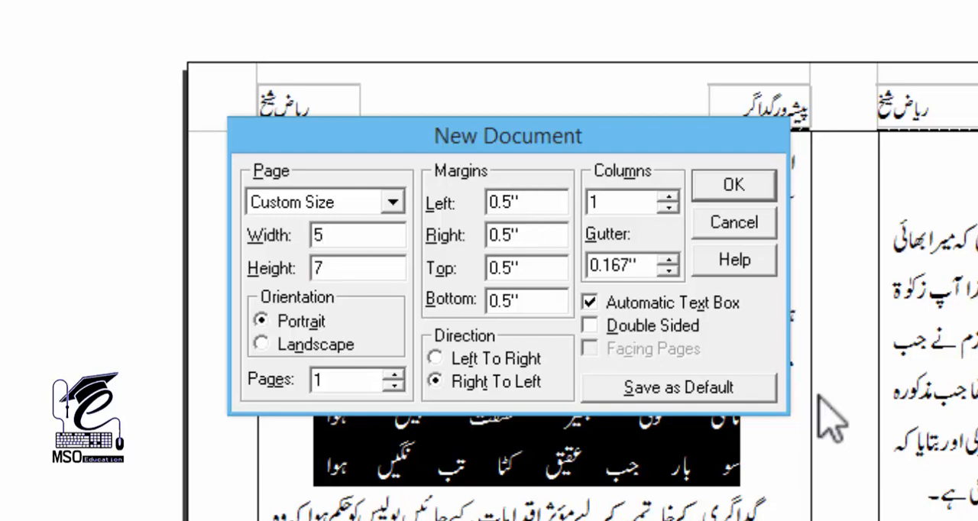
pyautogui.click(592, 326)
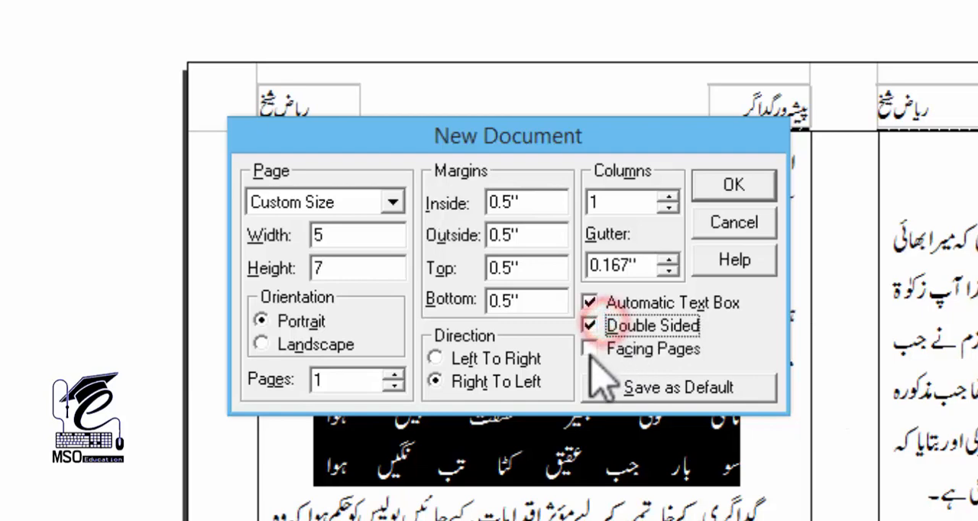
pyautogui.click(590, 349)
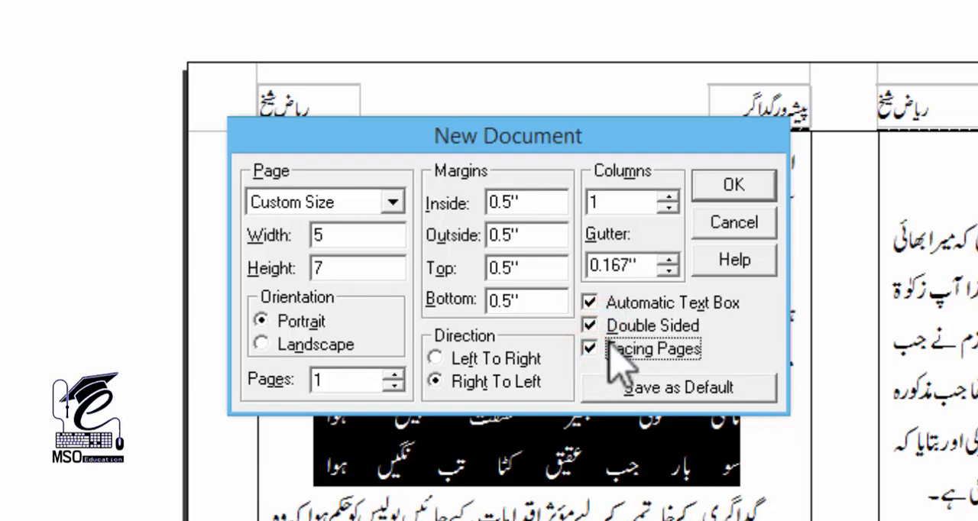
pyautogui.click(735, 186)
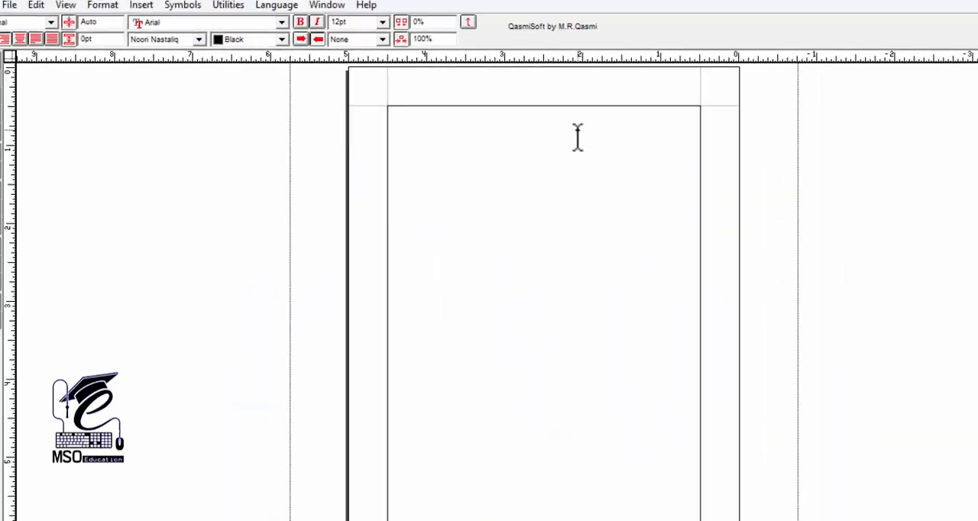
# Add blank lines to the new document until the text runs onto page 3 of the facing-page spread
pyautogui.moveTo(623, 401)
pyautogui.mouseDown()
pyautogui.moveTo(621, 295)
pyautogui.moveTo(609, 391)
pyautogui.mouseUp()
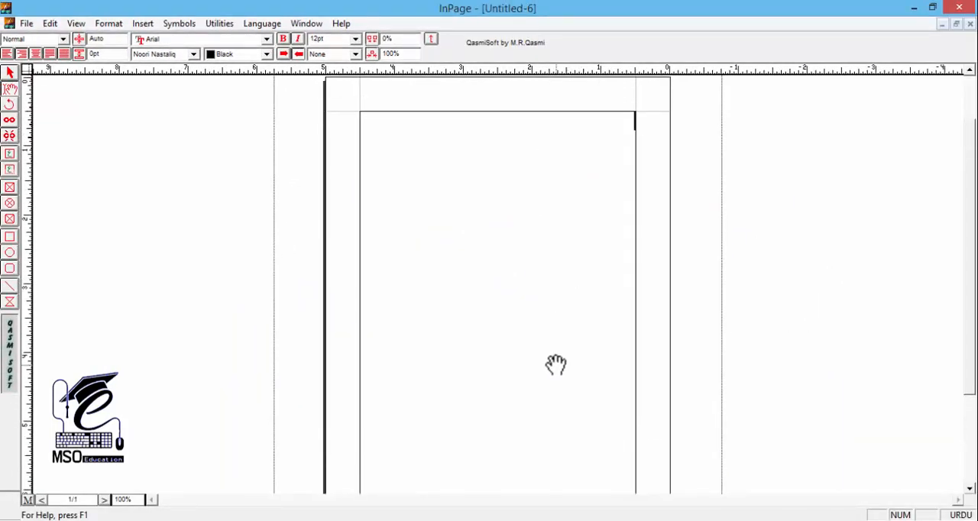
pyautogui.press('Return')
pyautogui.press('Return')
pyautogui.press('Return')
pyautogui.press('Return')
pyautogui.press('Return')
pyautogui.press('Return')
pyautogui.press('Return')
pyautogui.press('Return')
pyautogui.press('Return')
pyautogui.press('Return')
pyautogui.press('Return')
pyautogui.press('Return')
pyautogui.press('Return')
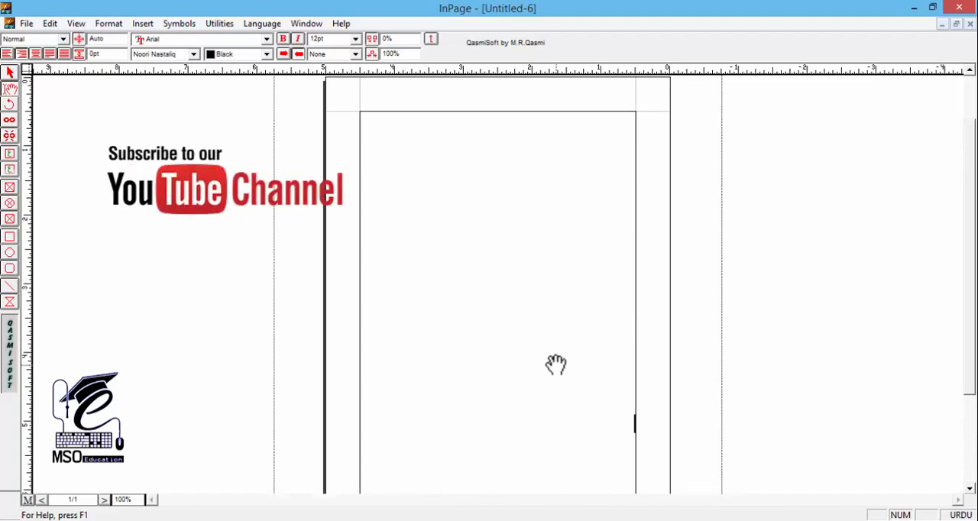
pyautogui.press('Return')
pyautogui.press('Return')
pyautogui.press('Return')
pyautogui.press('Return')
pyautogui.press('Return')
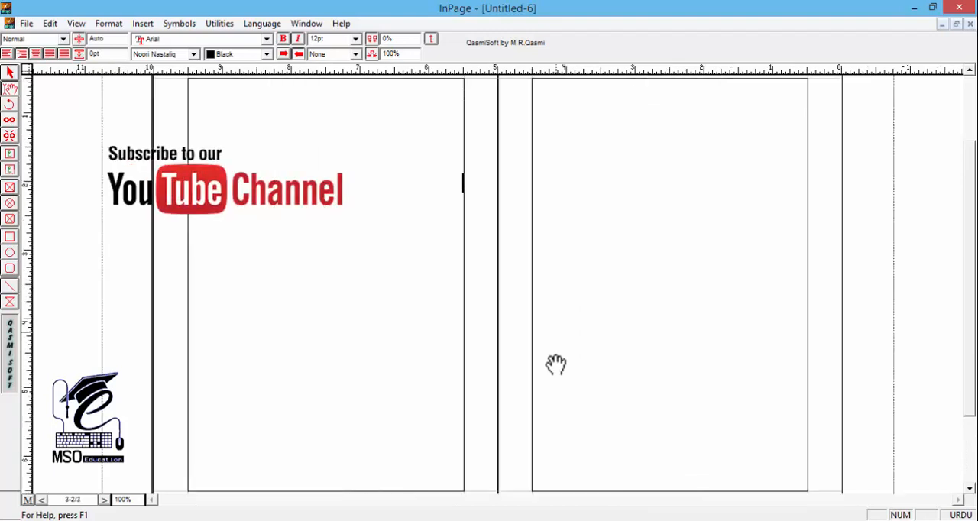
pyautogui.hotkey('ctrl', '5')
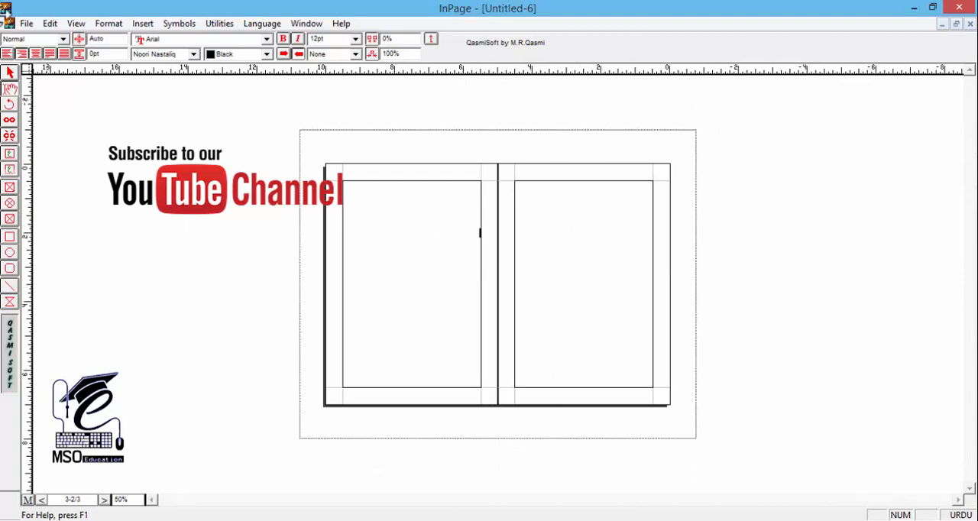
pyautogui.click(10, 74)
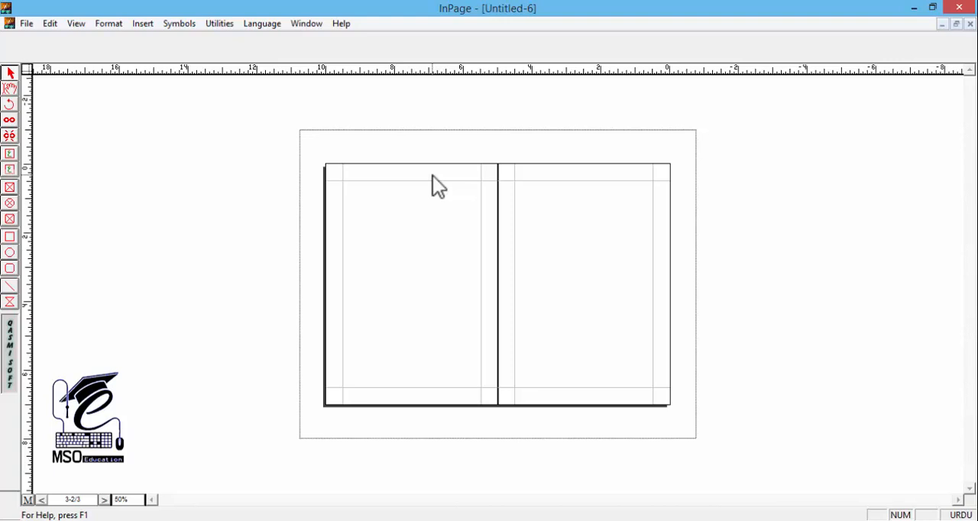
pyautogui.hotkey('ctrl', '1')
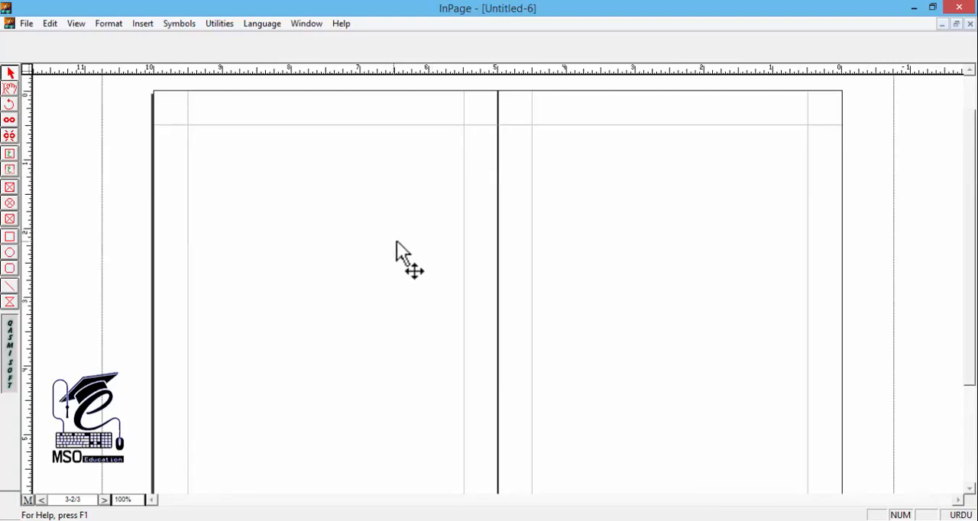
# Paste the copied couplet at the very beginning of the new document's text
pyautogui.click(10, 89)
pyautogui.click(662, 200)
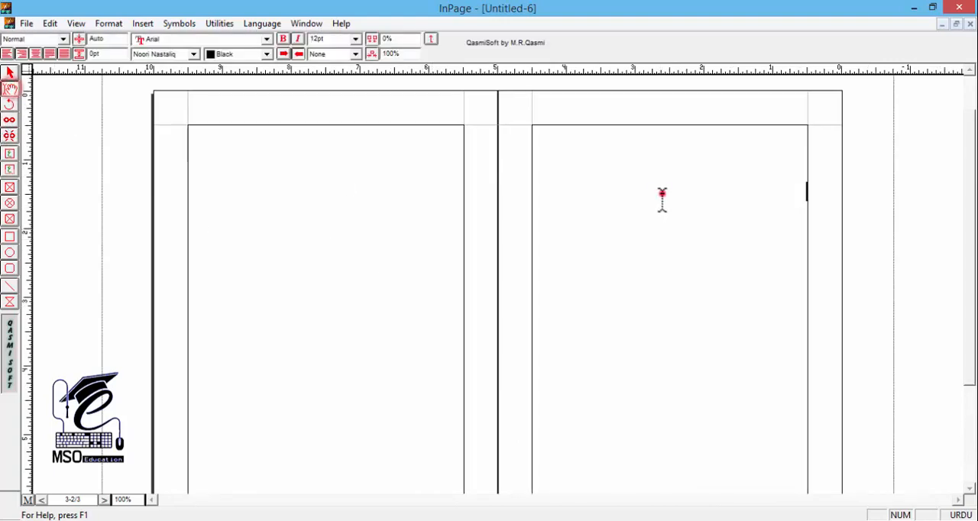
pyautogui.hotkey('ctrl', 'Home')
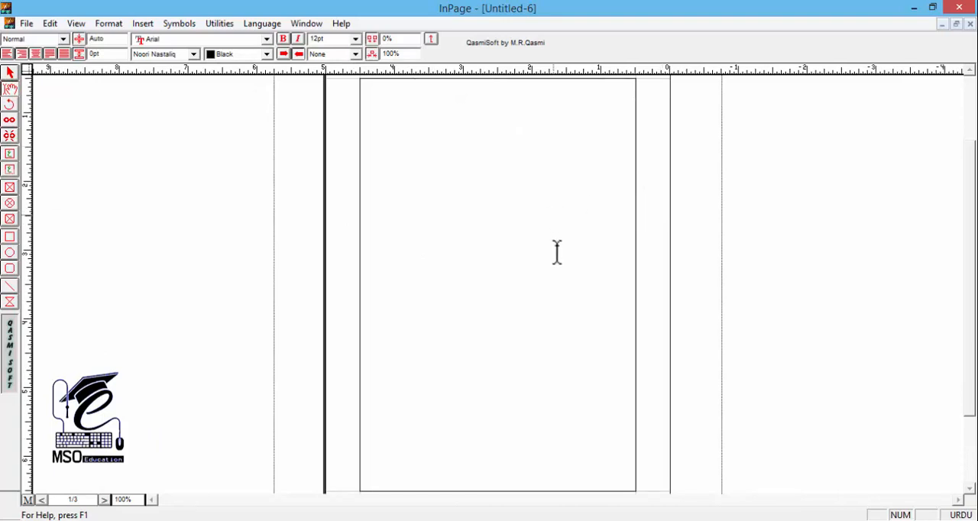
pyautogui.hotkey('ctrl', 'v')
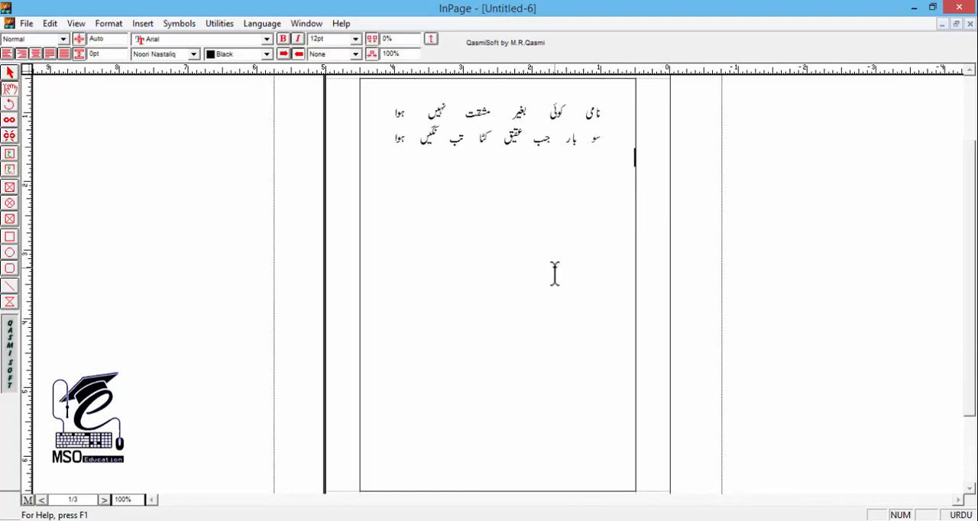
# Add the introductory line "بقول شاعر" followed by the poetry sign above the couplet on page 1
pyautogui.scroll(1, 520, 244)
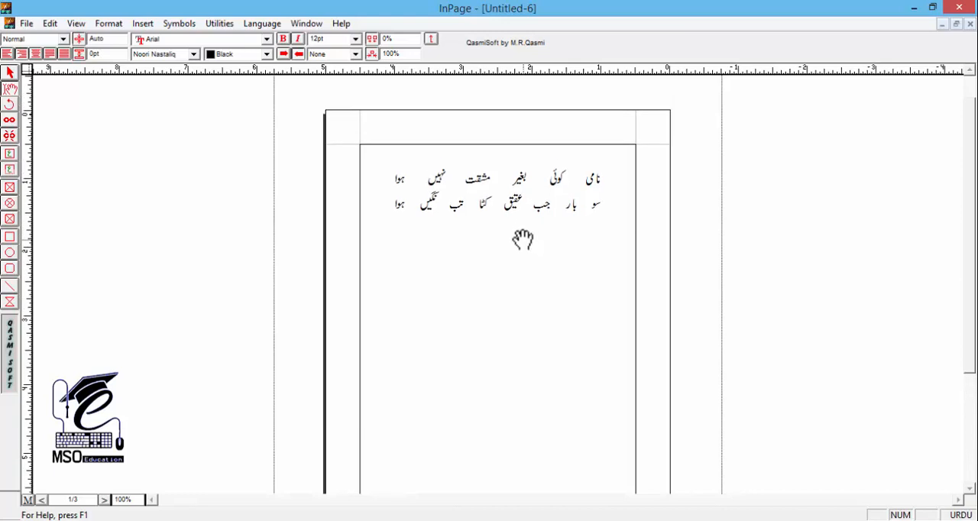
pyautogui.click(570, 159)
pyautogui.write('بقول شاعر؎')
pyautogui.hotkey('ctrl', '2')
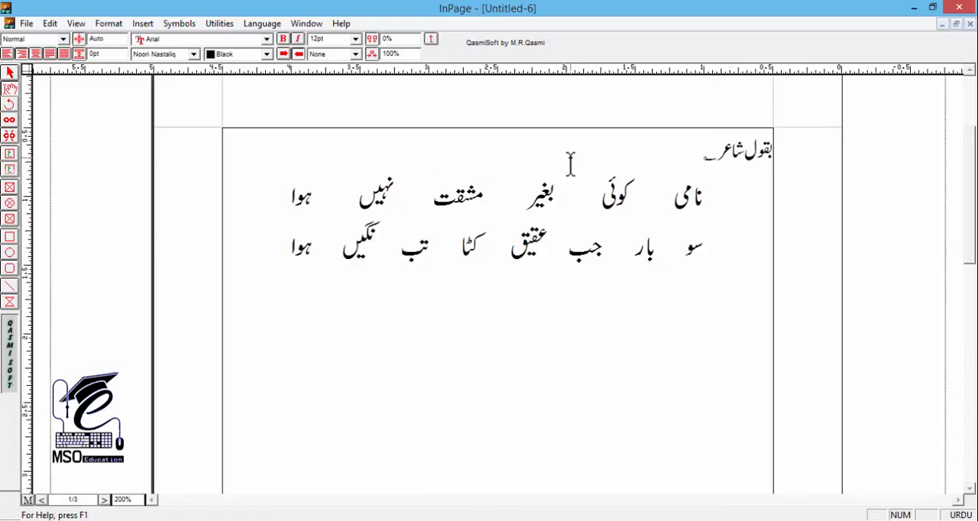
# Examine the poetry sign at the end of the introductory line "بقول شاعر" by selecting it
pyautogui.click(722, 158)
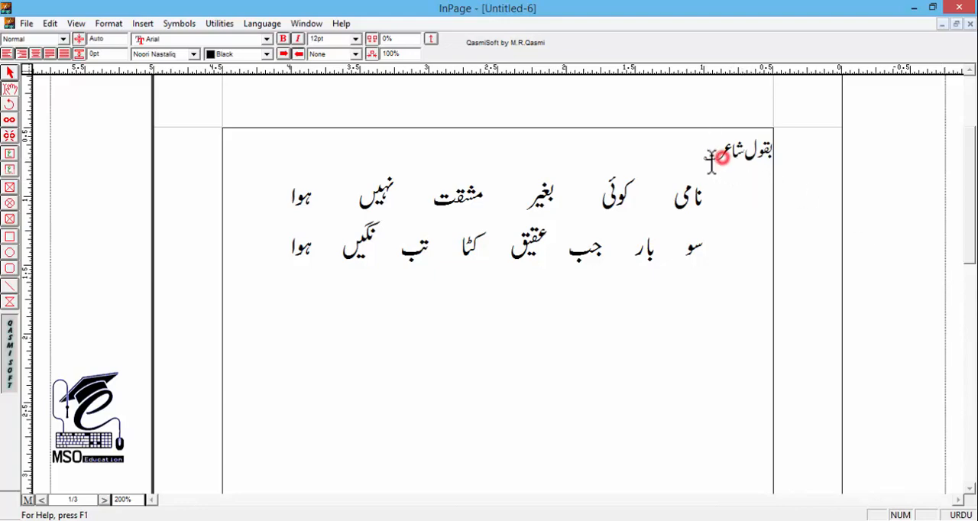
pyautogui.moveTo(711, 159); pyautogui.dragTo(698, 167)
pyautogui.click(701, 172)
pyautogui.click(695, 157)
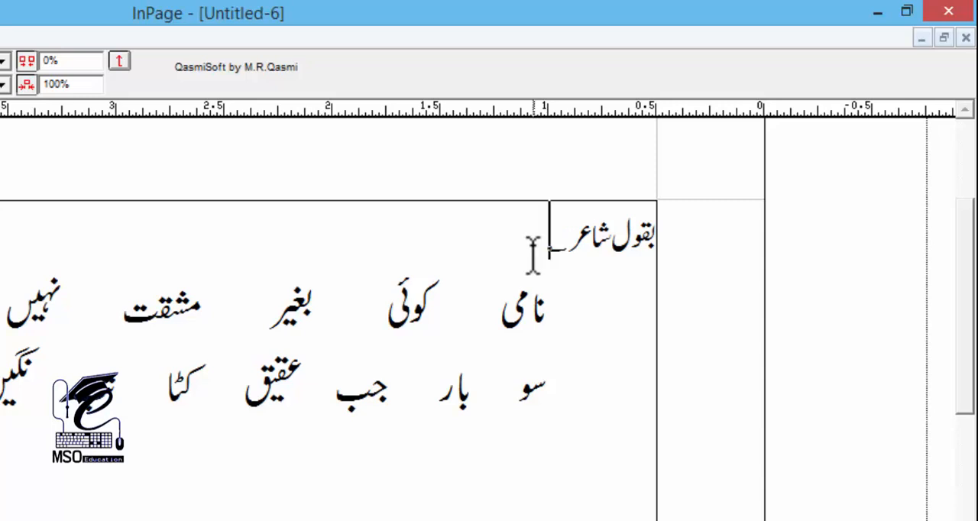
pyautogui.moveTo(529, 244); pyautogui.dragTo(582, 267)
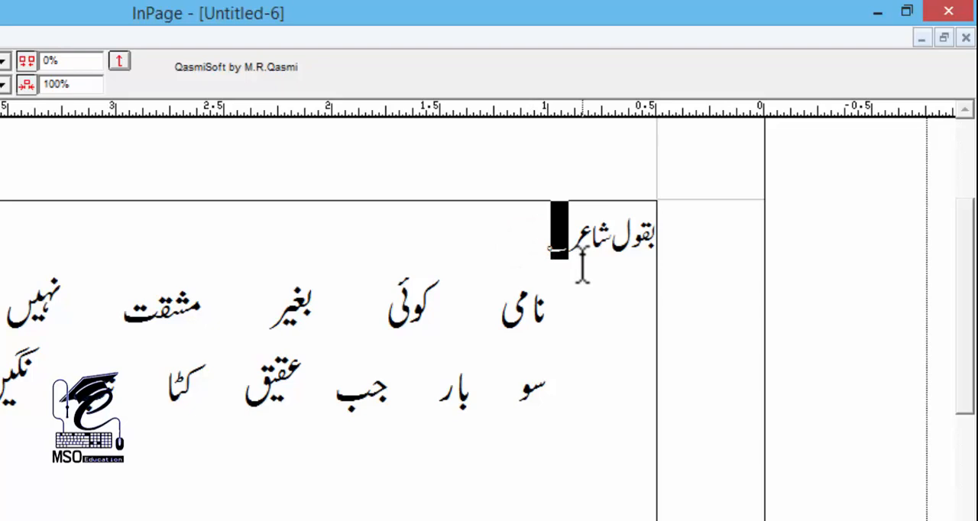
pyautogui.click(309, 302)
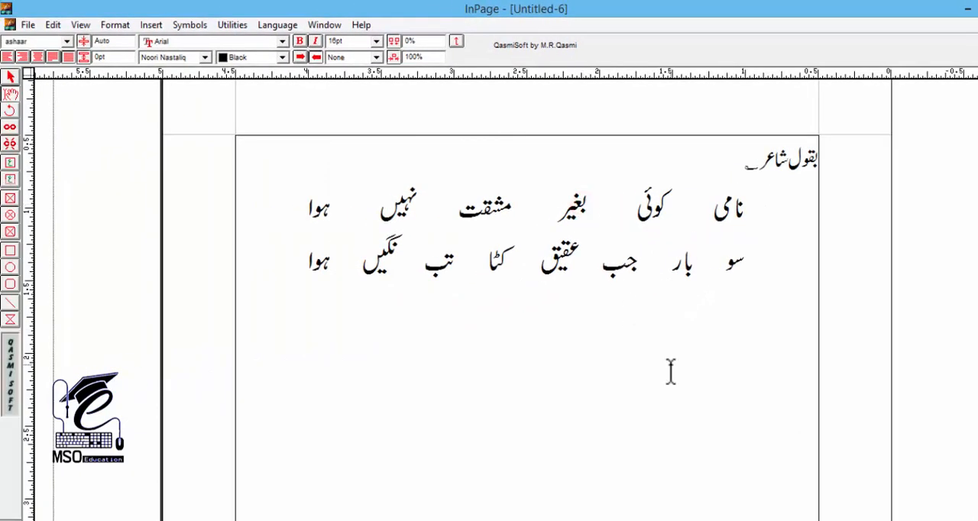
pyautogui.hotkey('ctrl', '1')
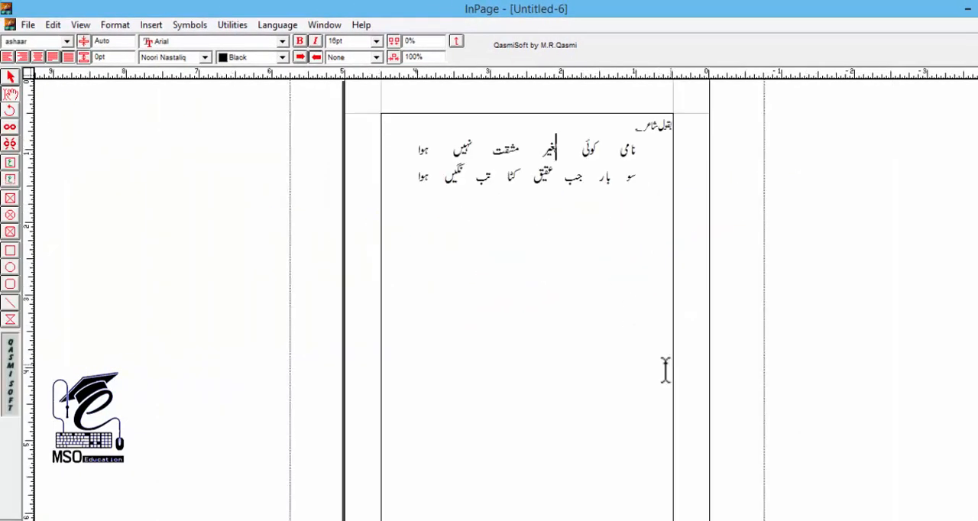
# Insert one blank line between the introductory line and the couplet
pyautogui.moveTo(540, 189); pyautogui.dragTo(535, 229)
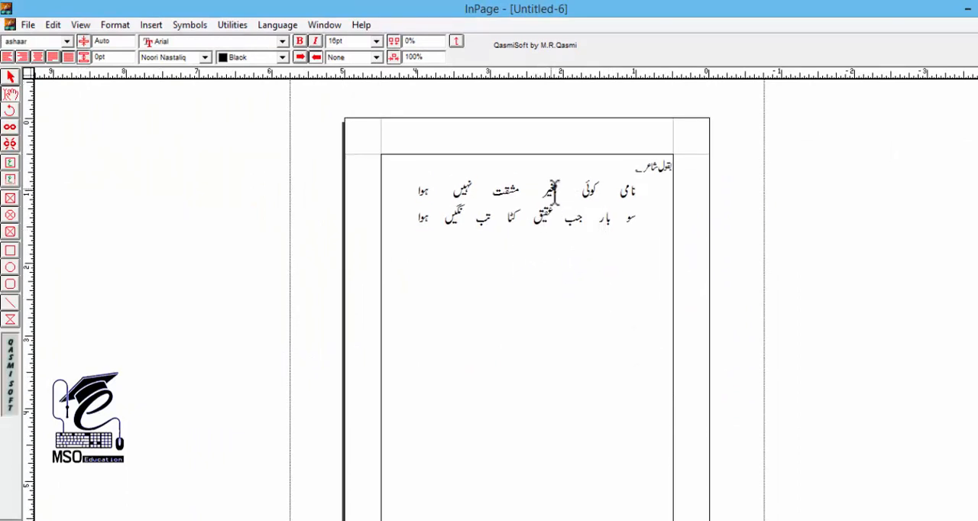
pyautogui.click(554, 187)
pyautogui.press('Return')
pyautogui.press('Return')
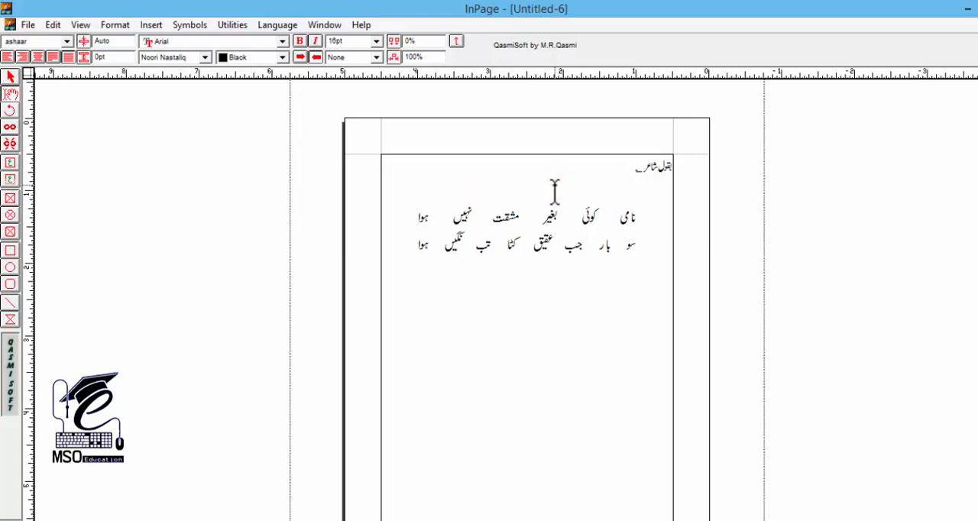
pyautogui.press('Down')
pyautogui.press('Down')
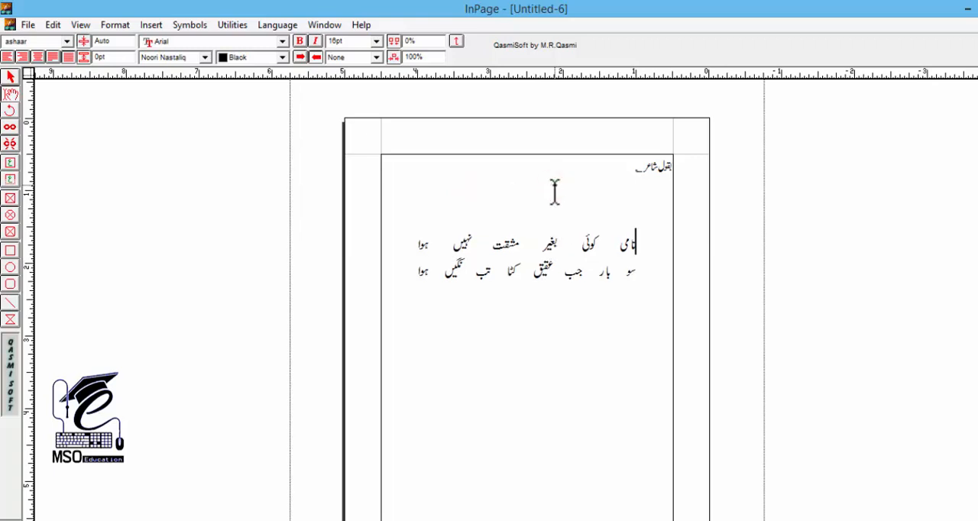
pyautogui.press('BackSpace')
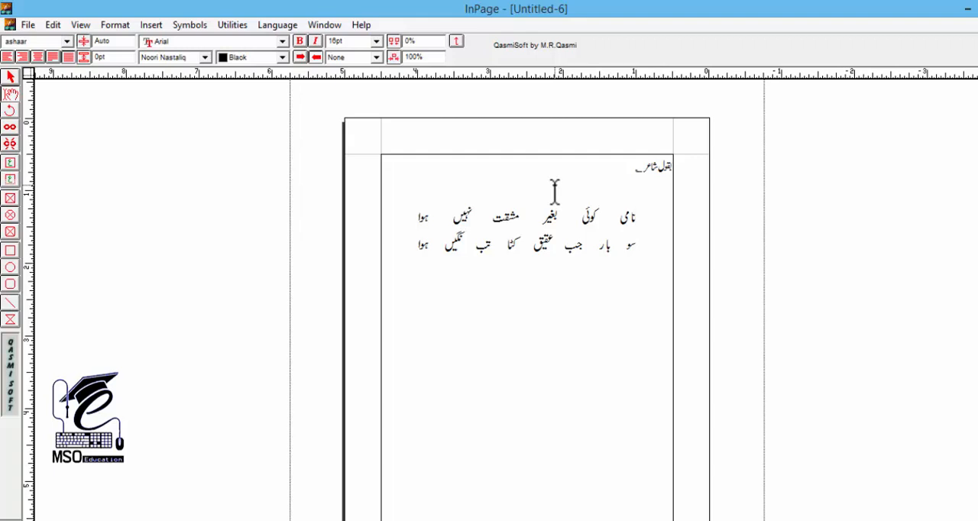
# Apply the Normal style to both lines of the couplet in place of the ashaar style
pyautogui.moveTo(495, 245); pyautogui.dragTo(496, 208)
pyautogui.click(54, 41)
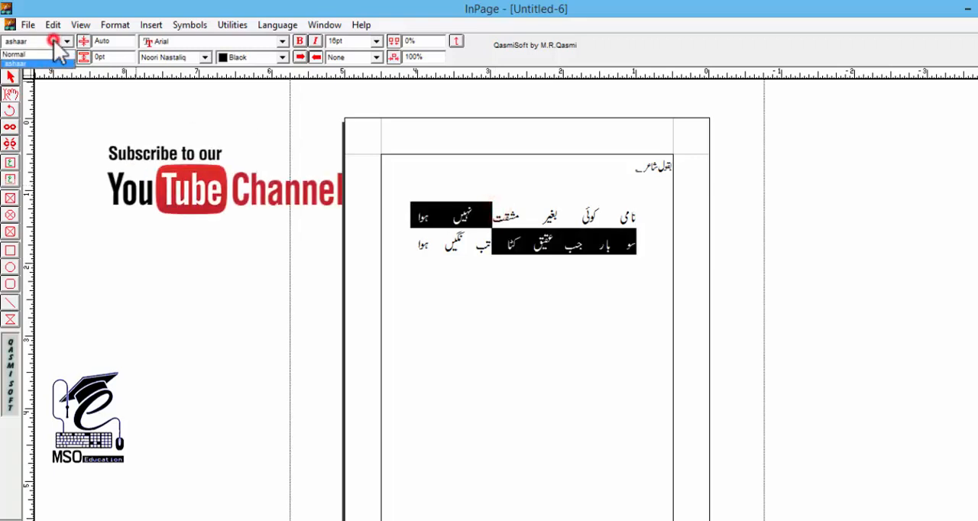
pyautogui.click(33, 53)
pyautogui.click(633, 250)
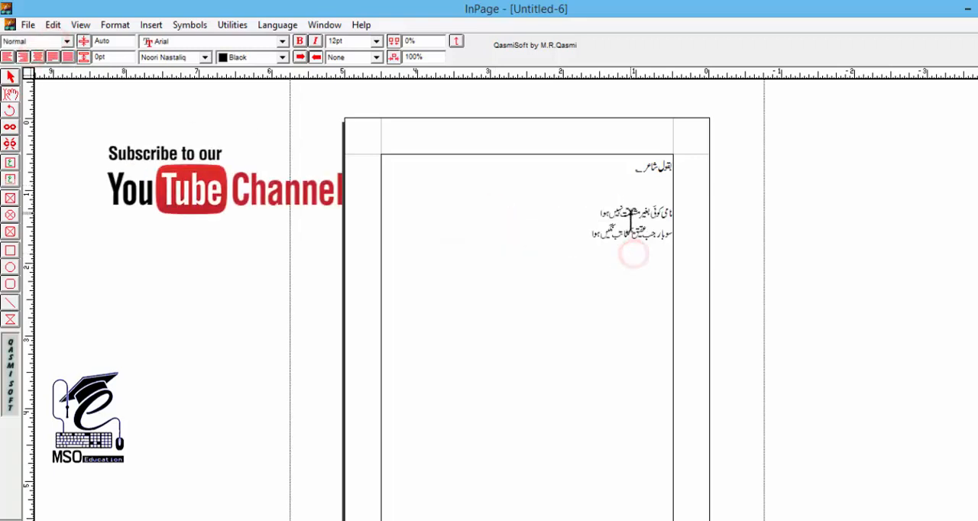
# Set the font size of both couplet lines to 18 pt
pyautogui.moveTo(633, 212); pyautogui.dragTo(631, 247)
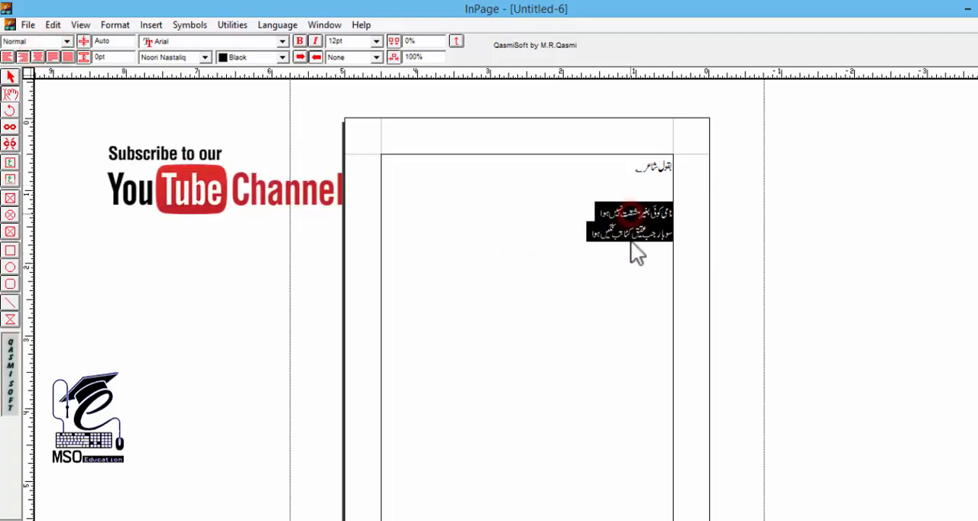
pyautogui.doubleClick(346, 41)
pyautogui.write('18')
pyautogui.press('Return')
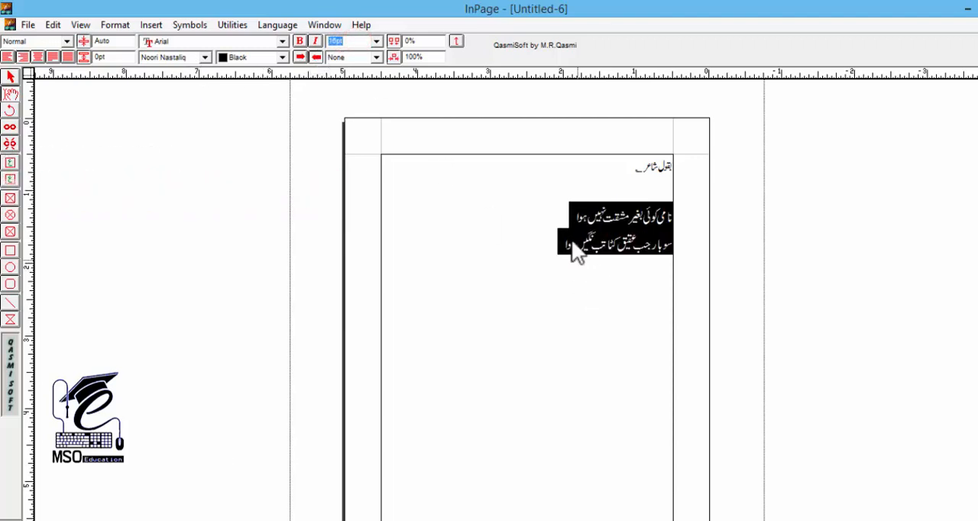
pyautogui.doubleClick(337, 41)
pyautogui.write('18')
pyautogui.press('Return')
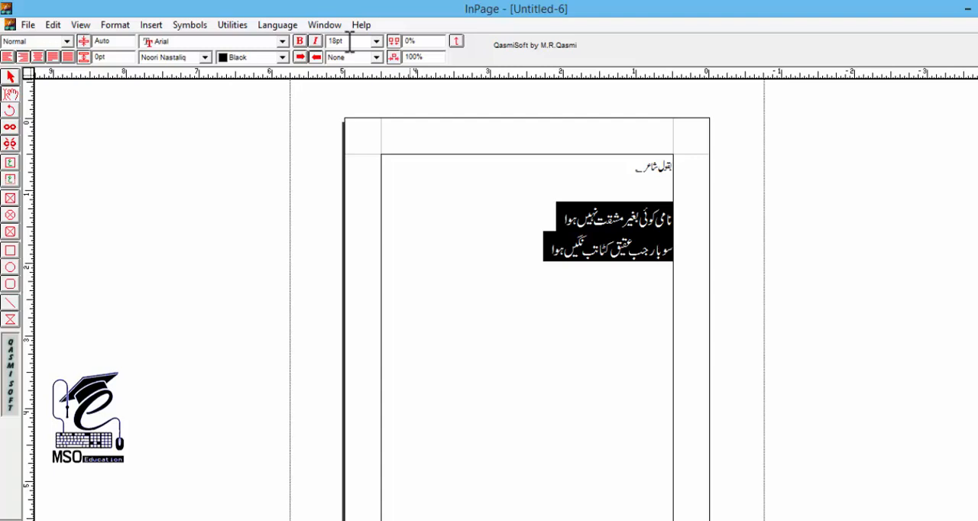
pyautogui.press('Right')
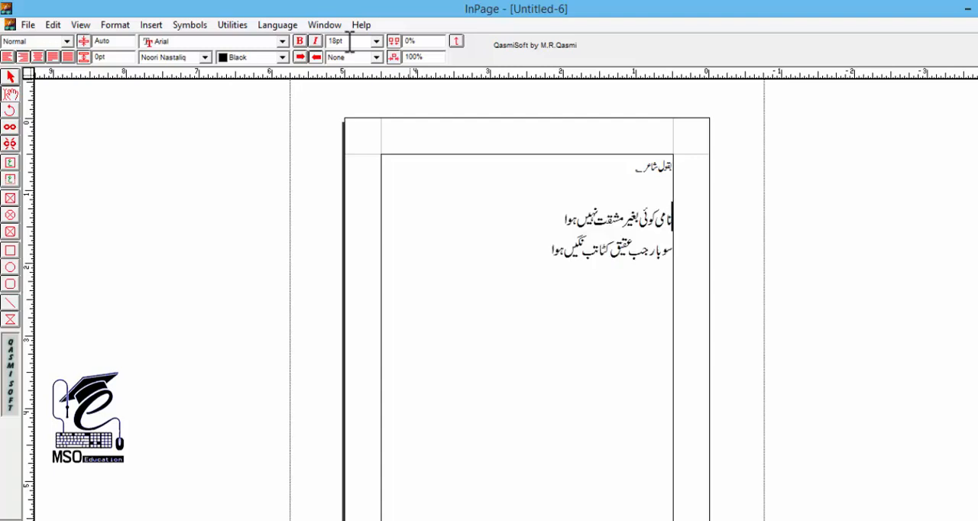
# Remove the blank line between the introductory line and the couplet
pyautogui.moveTo(636, 222); pyautogui.dragTo(623, 255)
pyautogui.click(603, 217)
pyautogui.hotkey('ctrl', 'z')
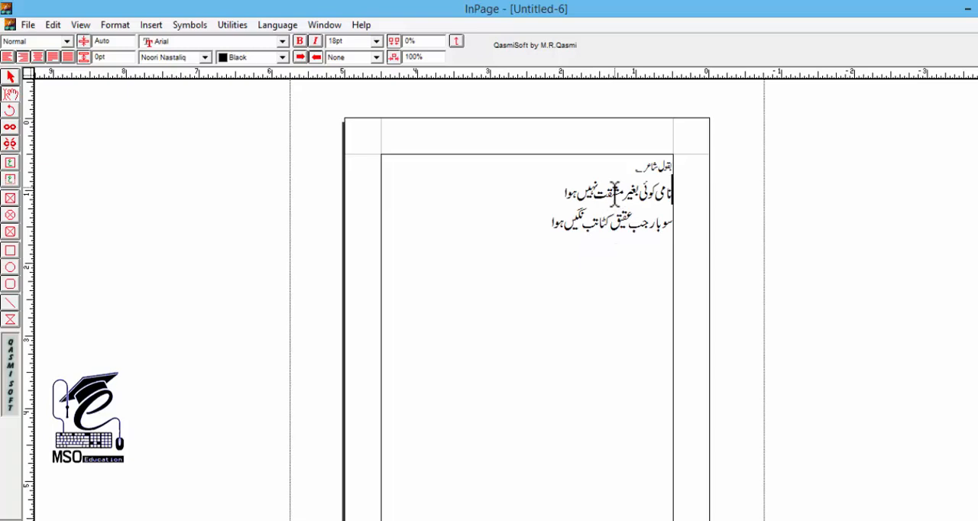
# Give the couplet's first line a beginning indent and an end indent of 0.5 inch each in its paragraph preferences
pyautogui.hotkey('ctrl', 'm')
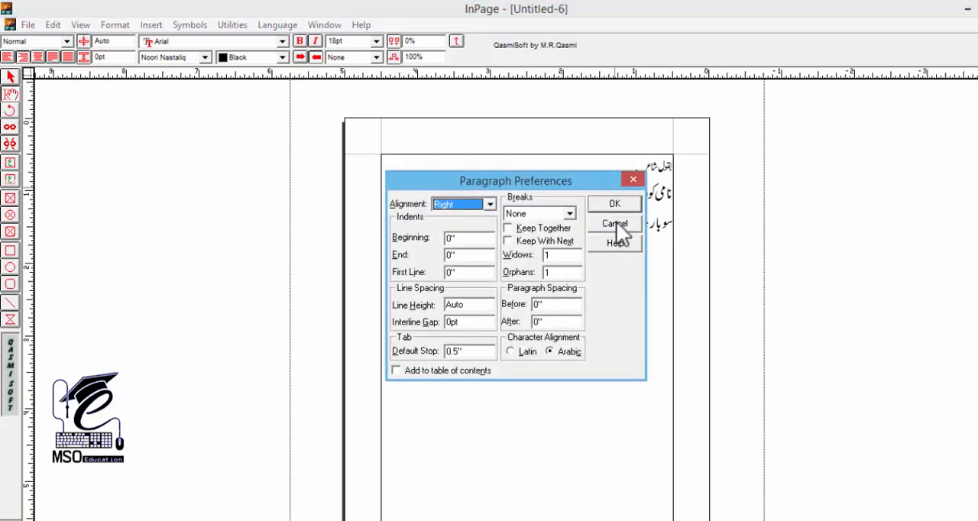
pyautogui.click(615, 224)
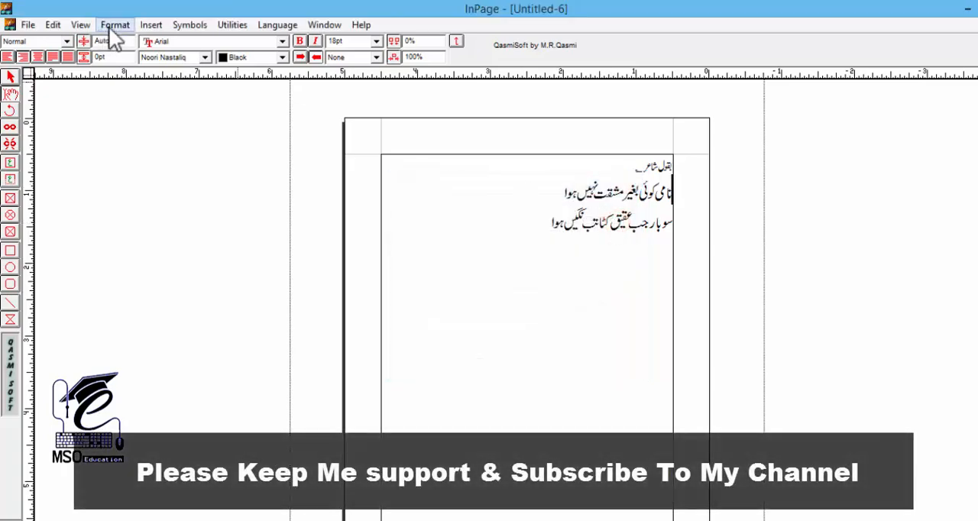
pyautogui.click(110, 28)
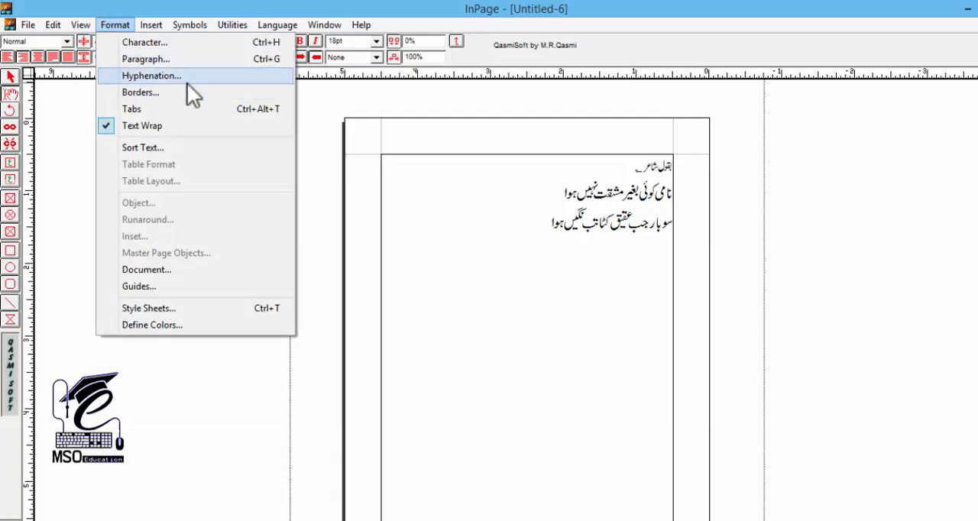
pyautogui.click(163, 53)
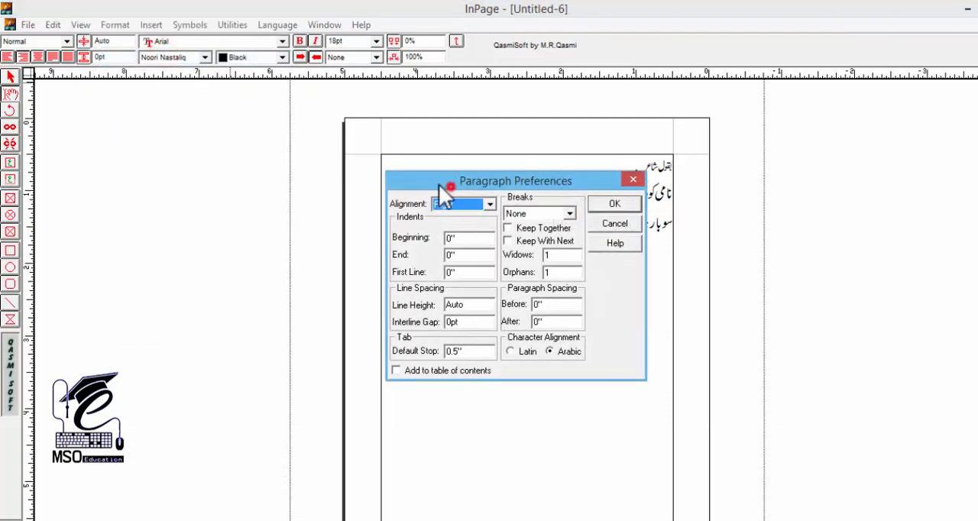
pyautogui.moveTo(439, 184); pyautogui.dragTo(256, 149)
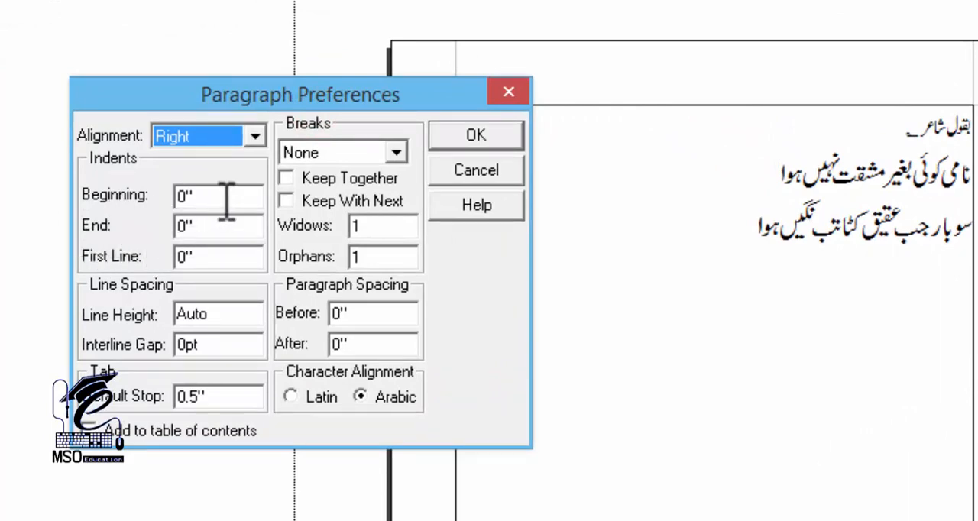
pyautogui.moveTo(225, 198); pyautogui.dragTo(184, 194)
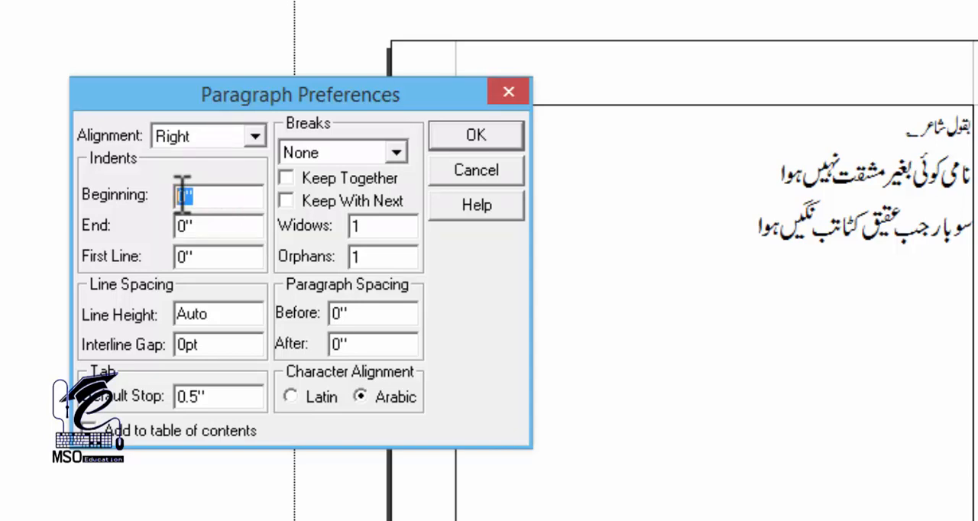
pyautogui.click(209, 227)
pyautogui.doubleClick(220, 193)
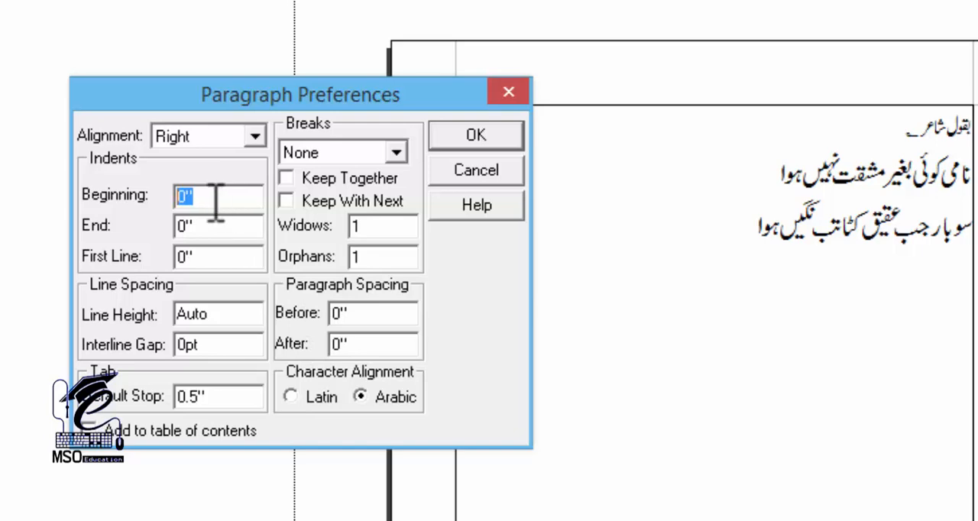
pyautogui.write('05')
pyautogui.press('BackSpace')
pyautogui.write('.5')
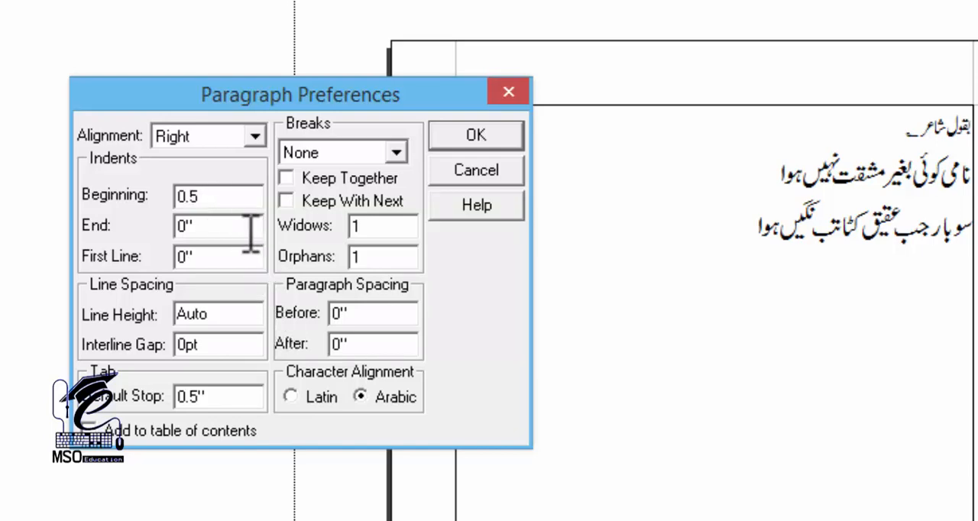
pyautogui.doubleClick(234, 227)
pyautogui.write('0.5')
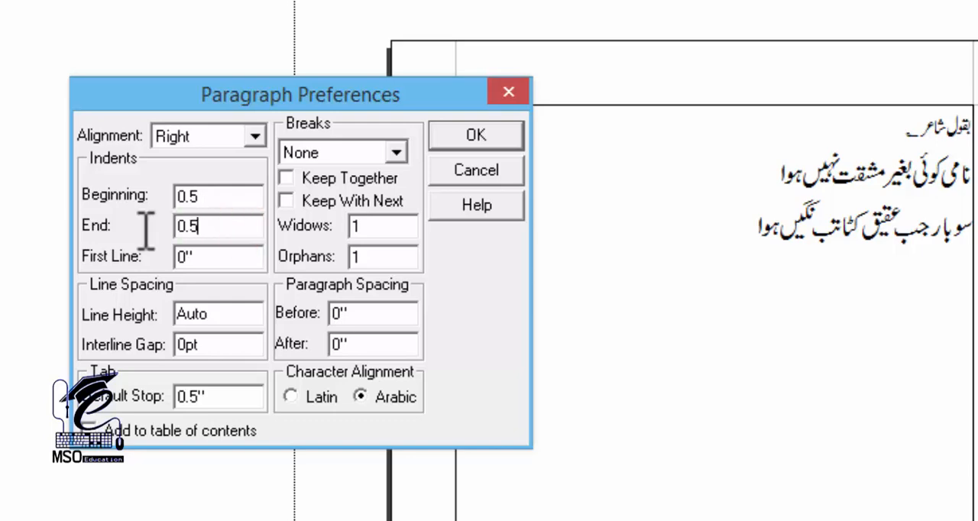
pyautogui.click(483, 132)
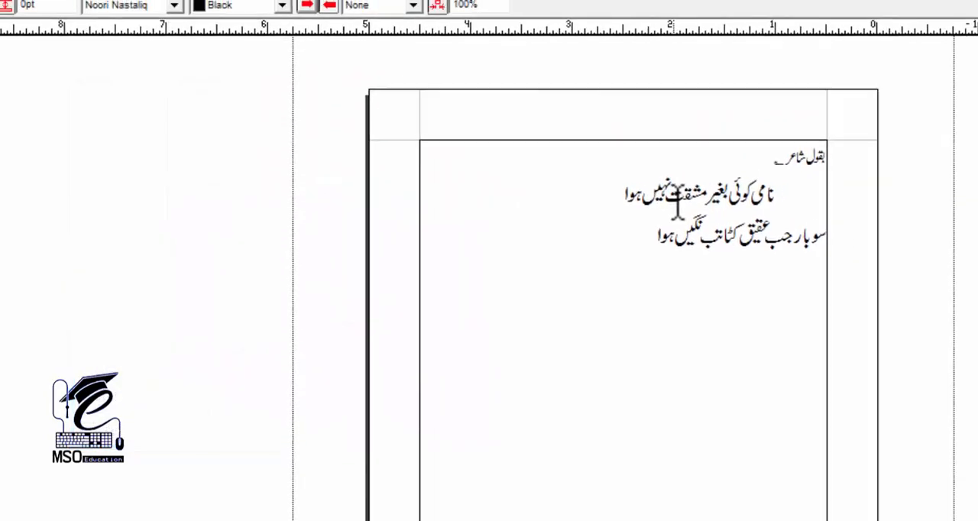
# Give the couplet's second line the same paragraph indents, 0.5 inch at the beginning and 0.5 inch at the end
pyautogui.click(701, 235)
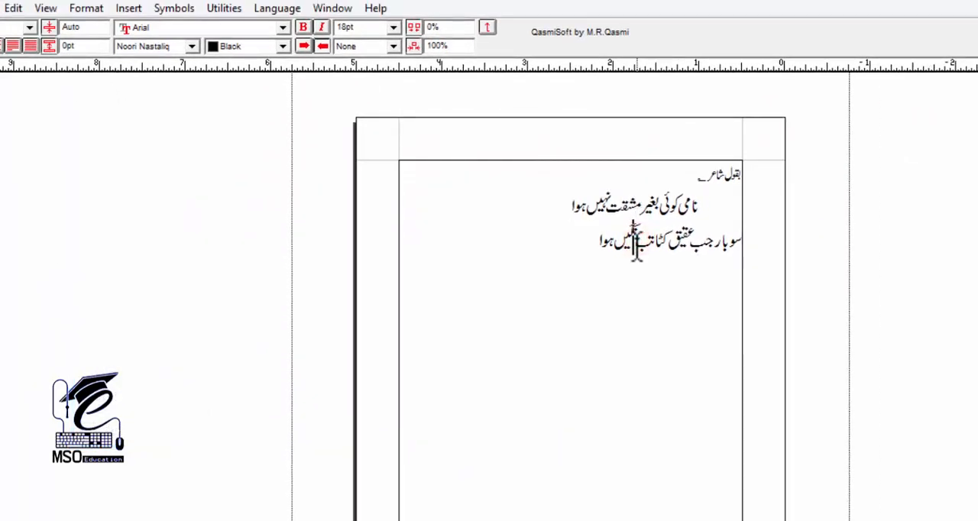
pyautogui.hotkey('ctrl', 'm')
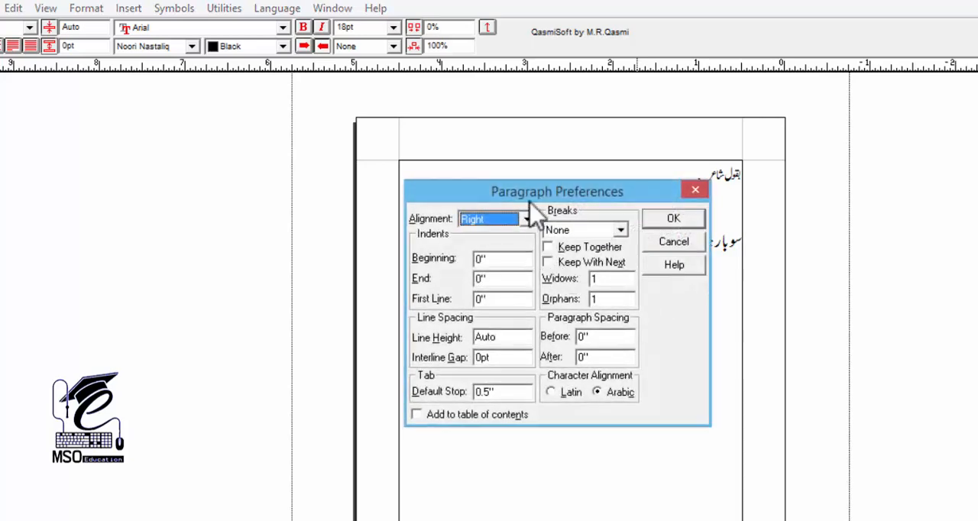
pyautogui.moveTo(533, 180); pyautogui.dragTo(247, 190)
pyautogui.doubleClick(215, 265)
pyautogui.write('0.5')
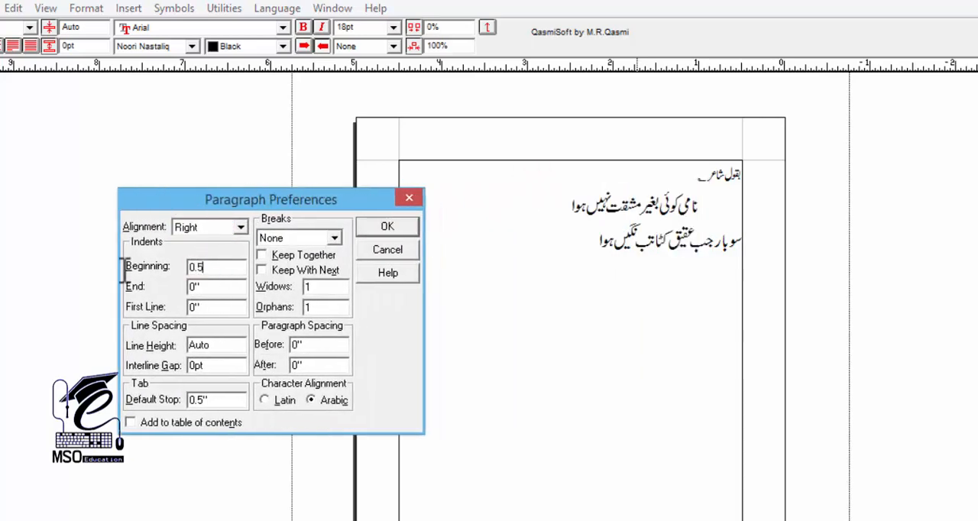
pyautogui.press('Tab')
pyautogui.write('0.5')
pyautogui.press('Return')
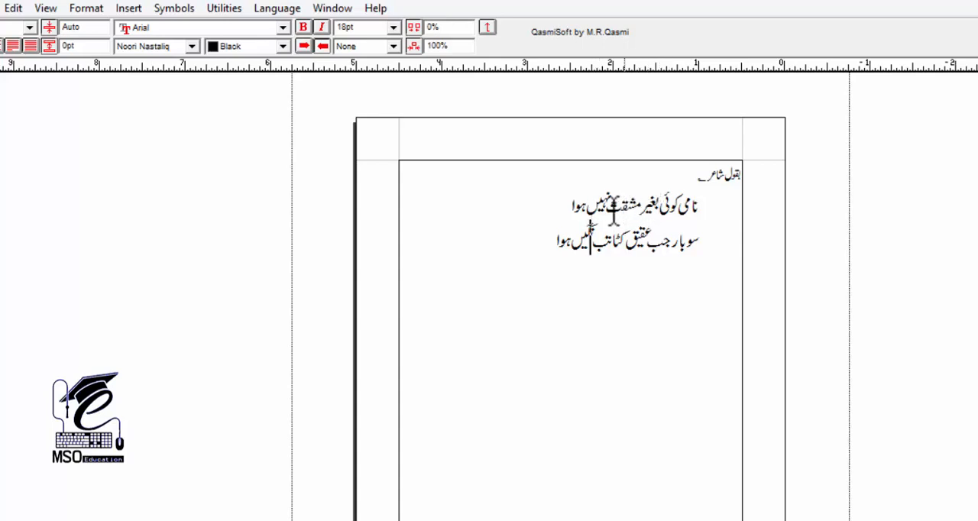
# Set the alignment of the couplet's first line to Forced Justified in its paragraph preferences
pyautogui.click(426, 203)
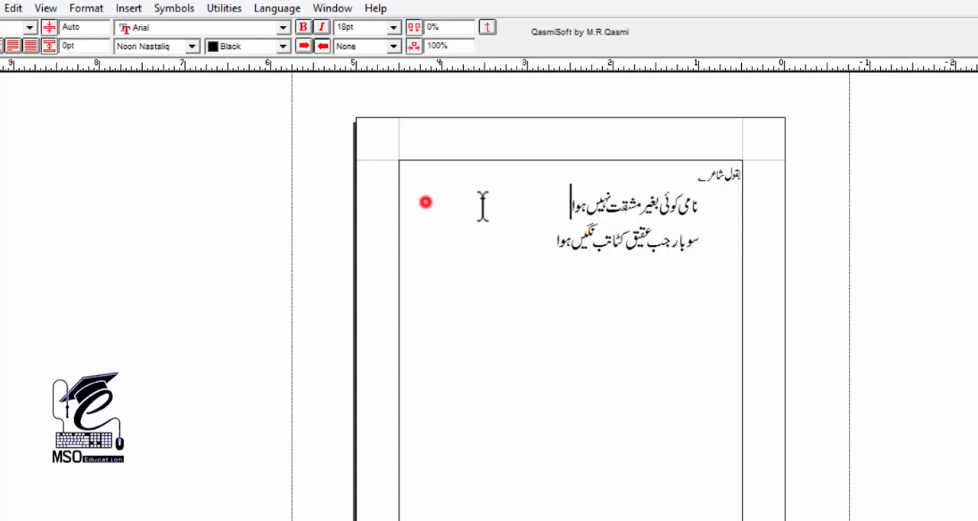
pyautogui.moveTo(557, 208); pyautogui.dragTo(622, 210)
pyautogui.click(518, 202)
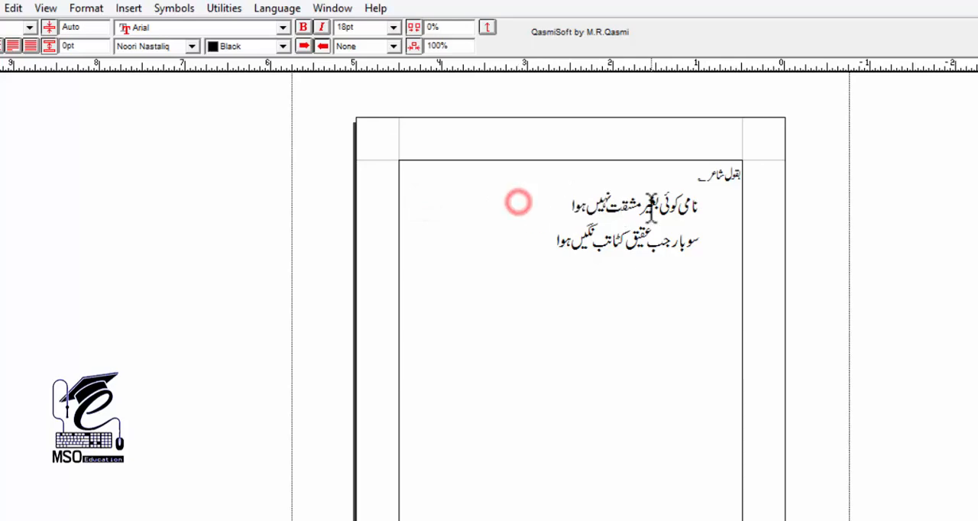
pyautogui.click(647, 203)
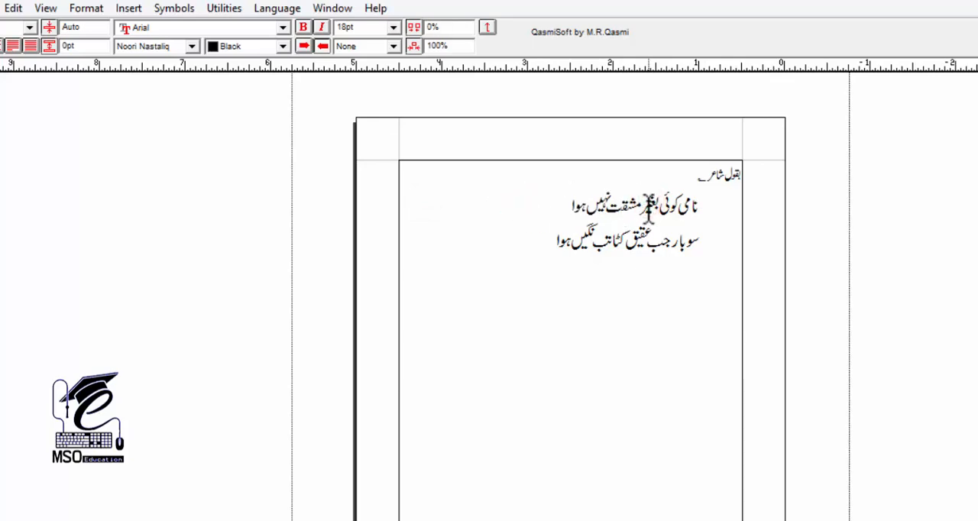
pyautogui.press('F10')
pyautogui.moveTo(494, 191); pyautogui.dragTo(298, 178)
pyautogui.click(292, 204)
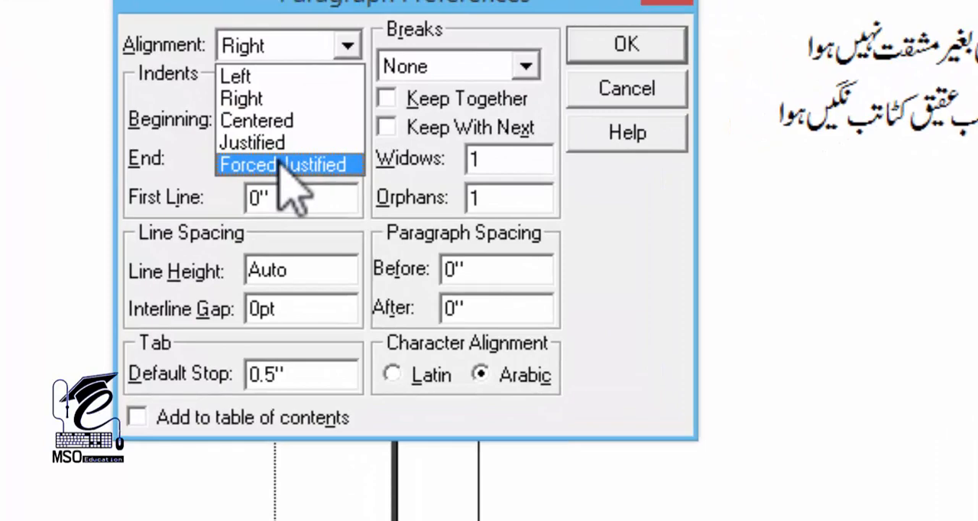
pyautogui.click(280, 163)
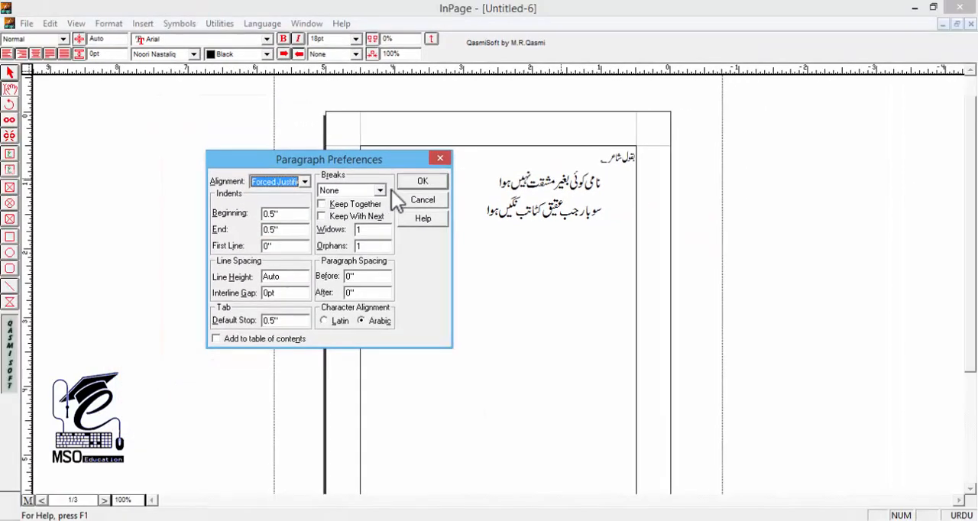
pyautogui.click(625, 46)
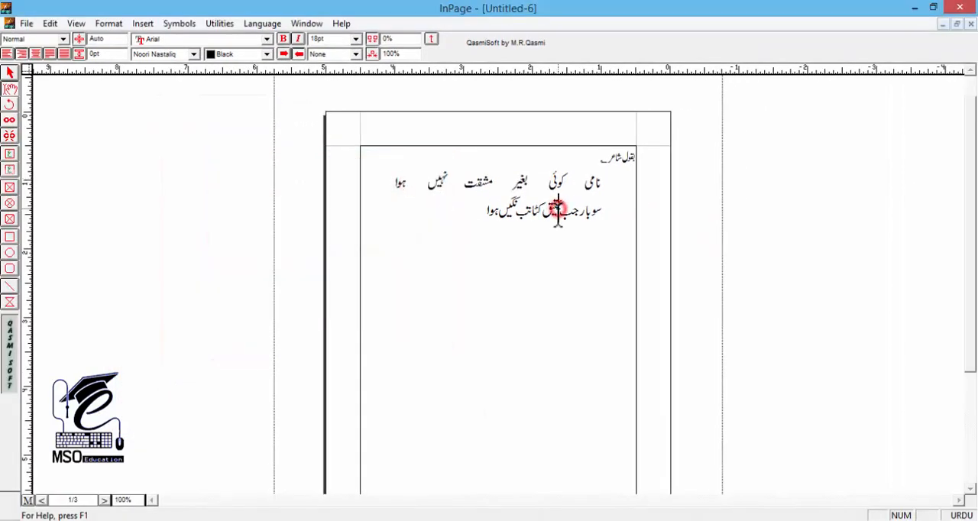
# Set the couplet's second line to Forced Justified alignment as well
pyautogui.press('F9')
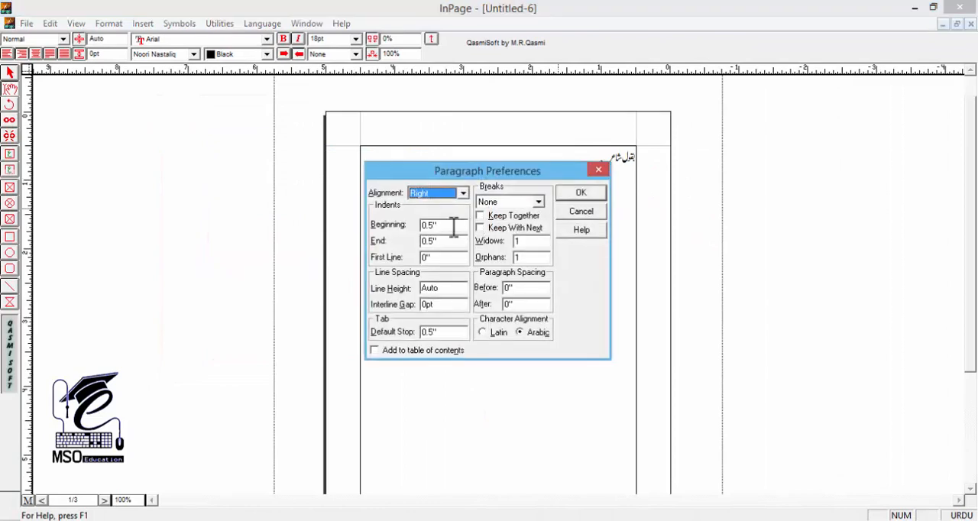
pyautogui.click(447, 197)
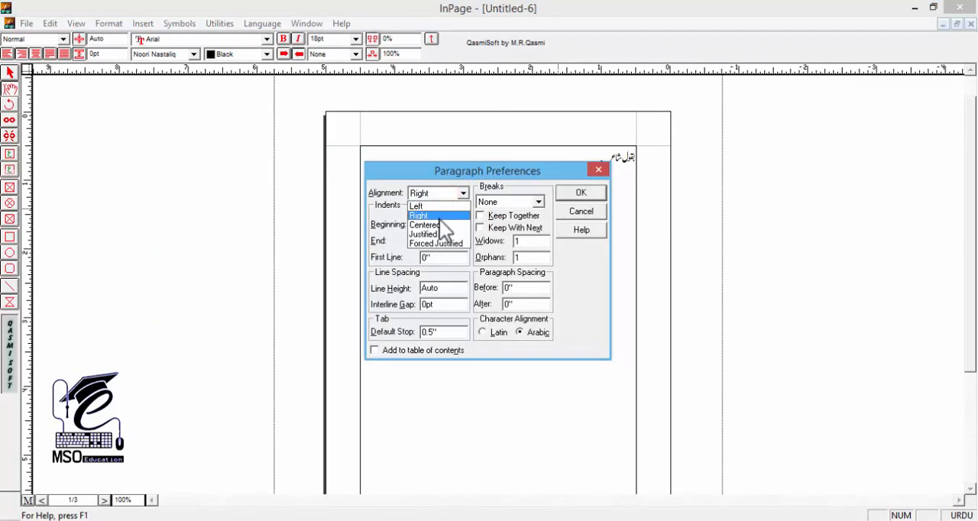
pyautogui.click(448, 244)
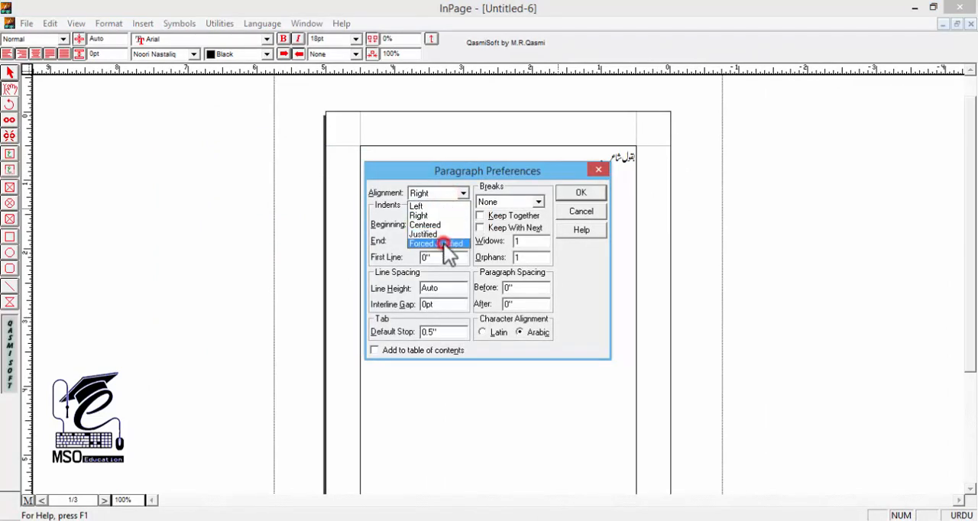
pyautogui.click(579, 192)
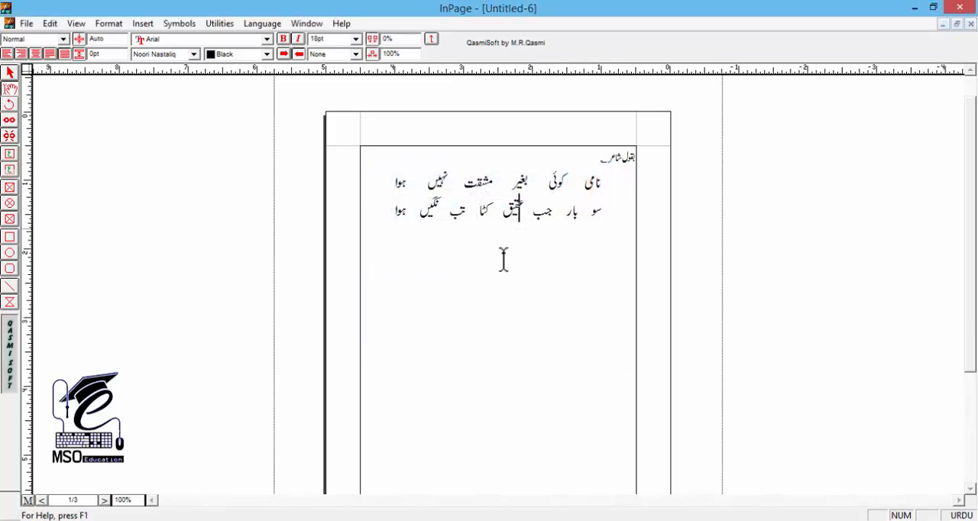
pyautogui.click(573, 264)
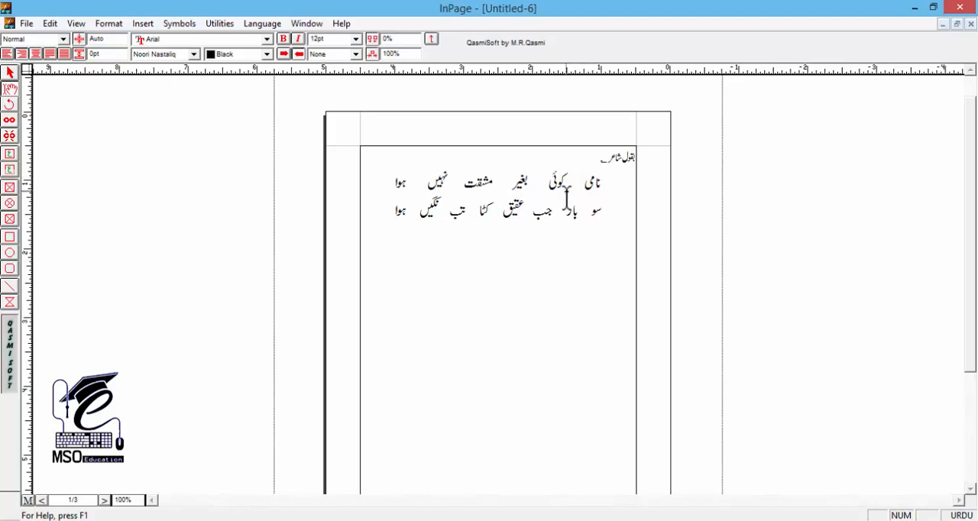
# Change the first couplet line's paragraph indents to 1 inch at the beginning and 0 at the end
pyautogui.moveTo(491, 183); pyautogui.dragTo(482, 197)
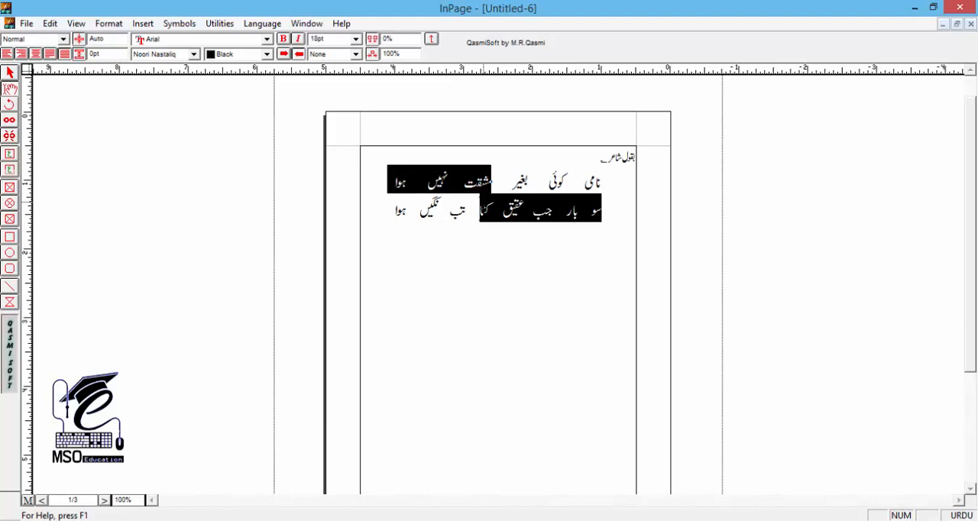
pyautogui.click(550, 188)
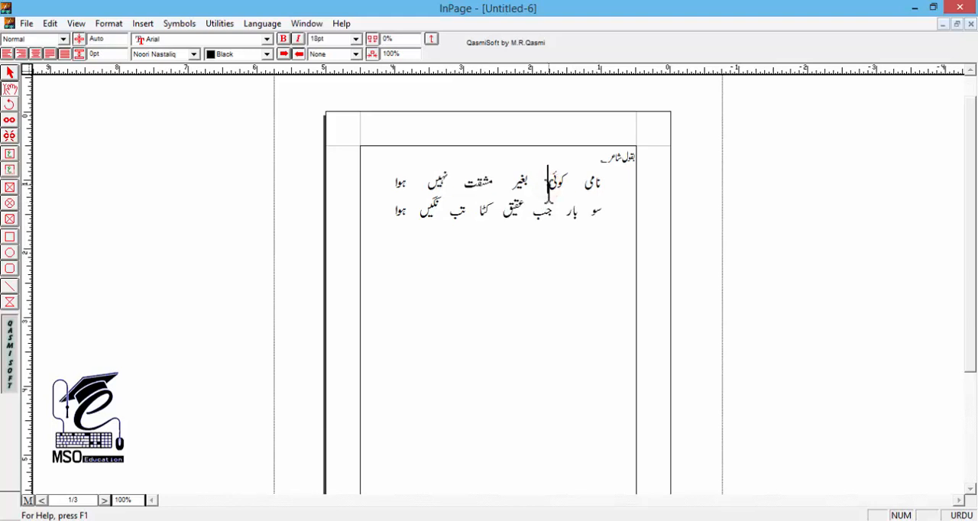
pyautogui.hotkey('ctrl', 'shift', 'f')
pyautogui.moveTo(443, 170); pyautogui.dragTo(157, 149)
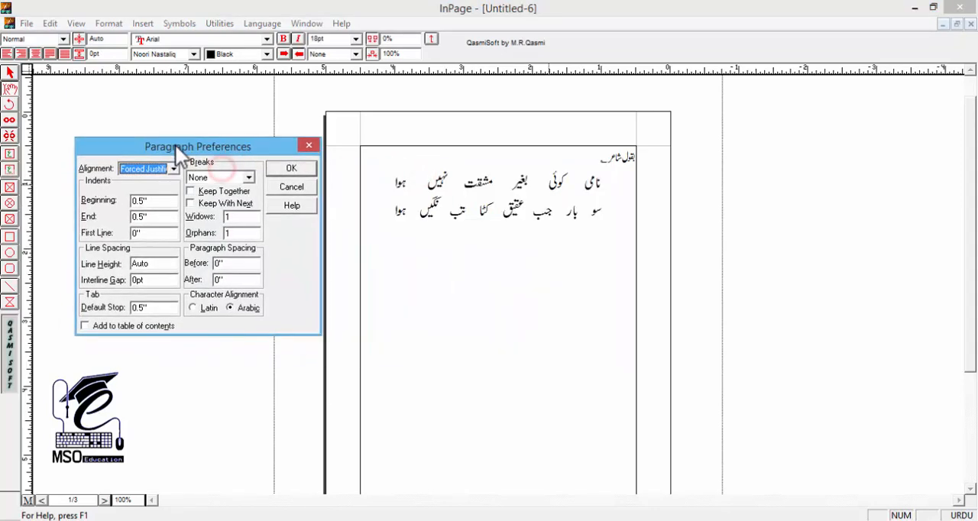
pyautogui.click(171, 199)
pyautogui.moveTo(171, 200); pyautogui.dragTo(122, 200)
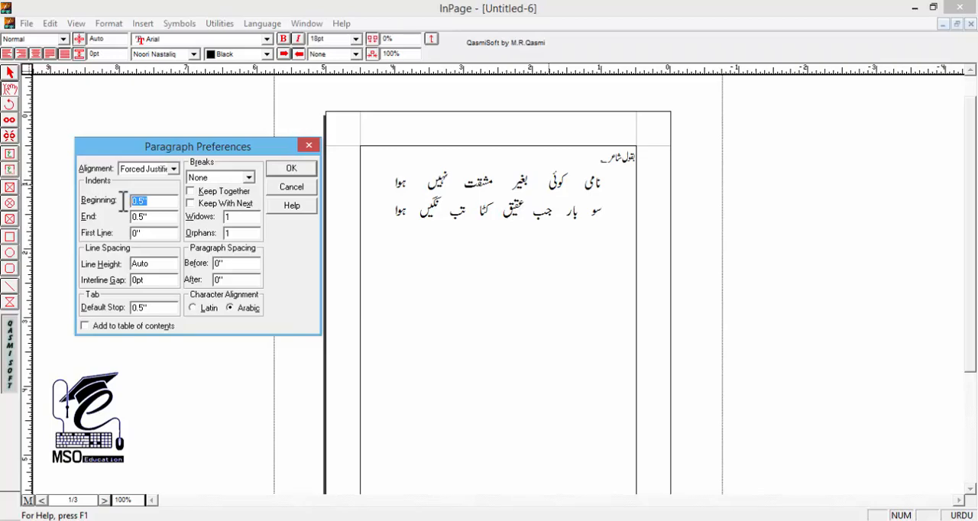
pyautogui.write('1')
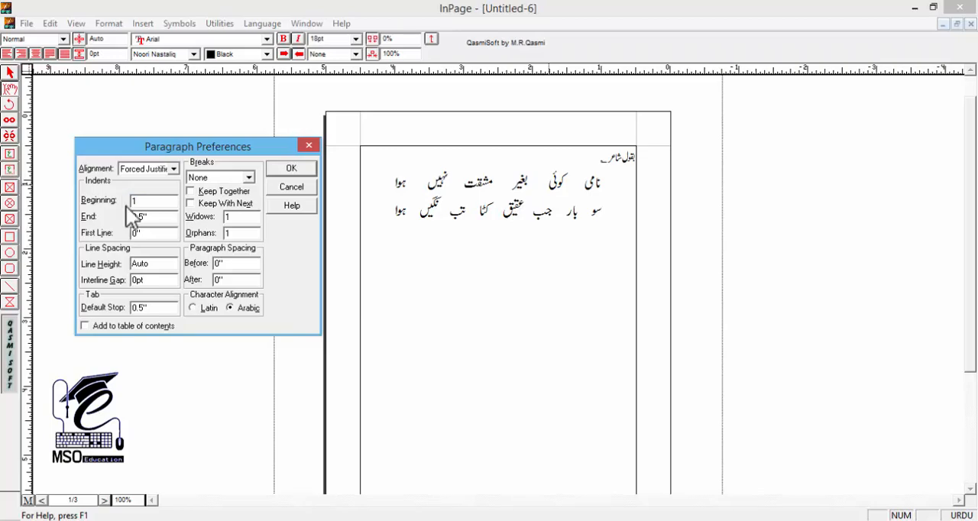
pyautogui.moveTo(157, 217); pyautogui.dragTo(116, 216)
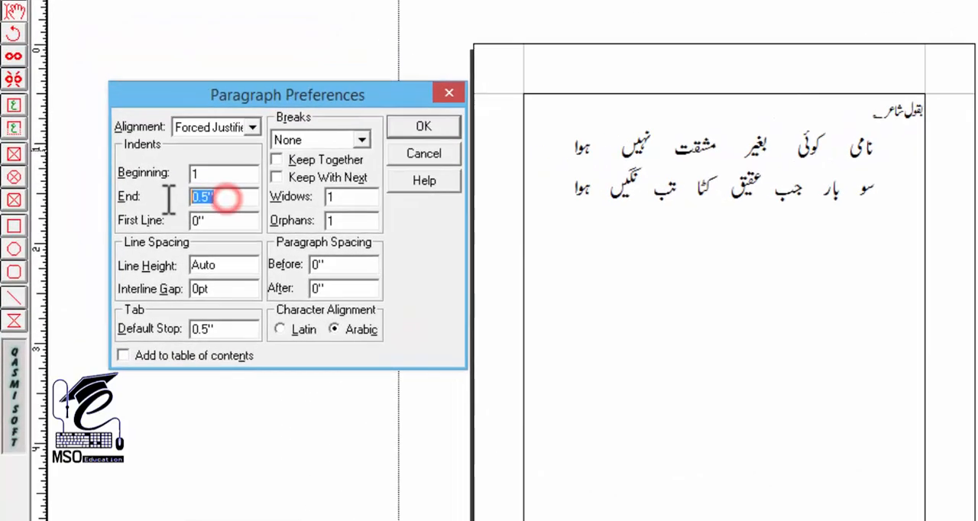
pyautogui.write('0')
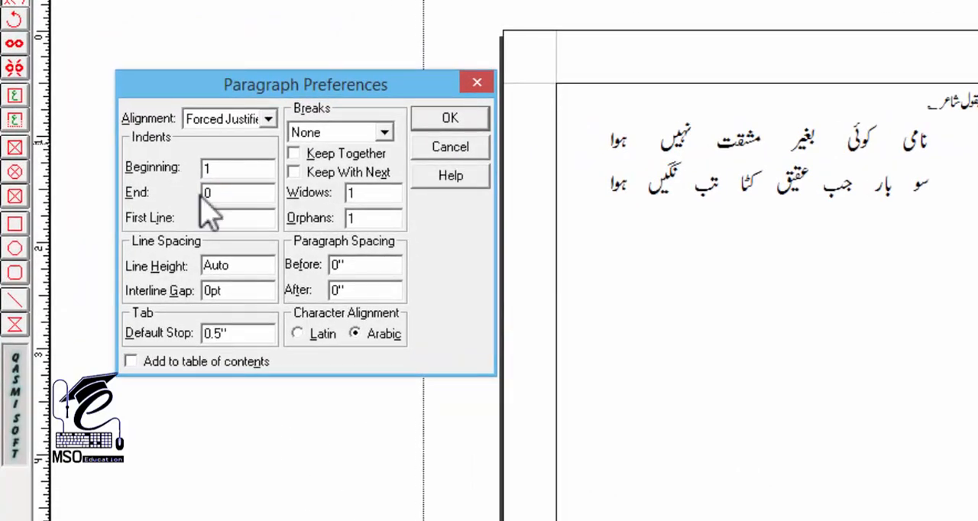
pyautogui.click(430, 122)
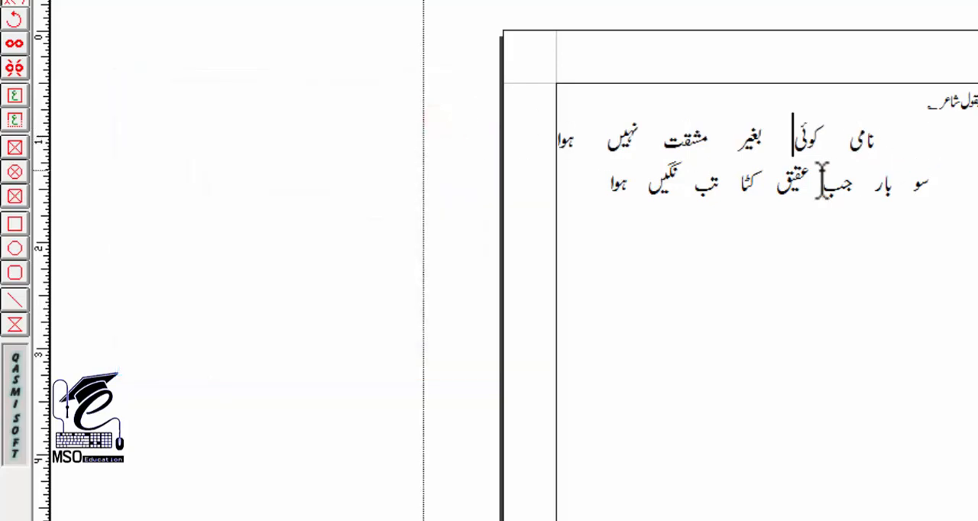
# Give the second couplet line the same new indents, 1 inch at the beginning and 0 at the end
pyautogui.click(818, 186)
pyautogui.hotkey('ctrl', 'm')
pyautogui.click(695, 207)
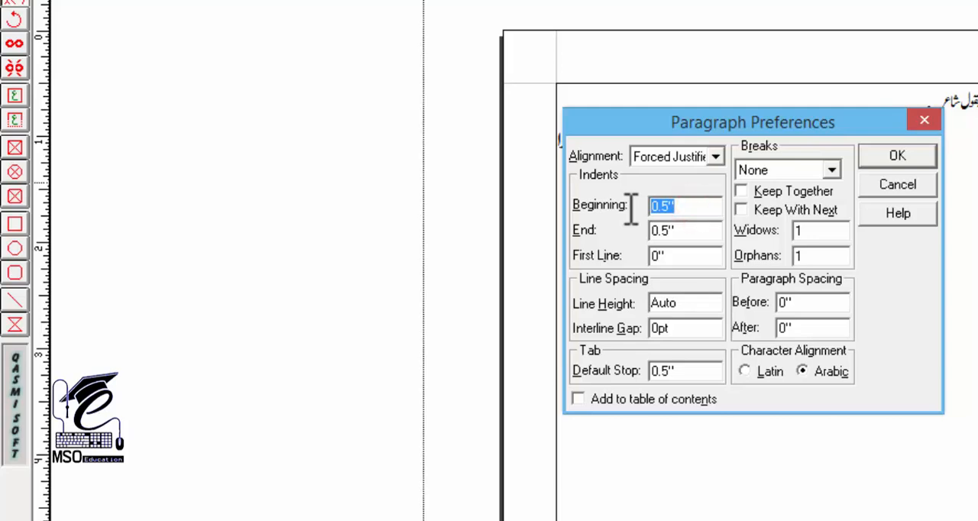
pyautogui.press('Return')
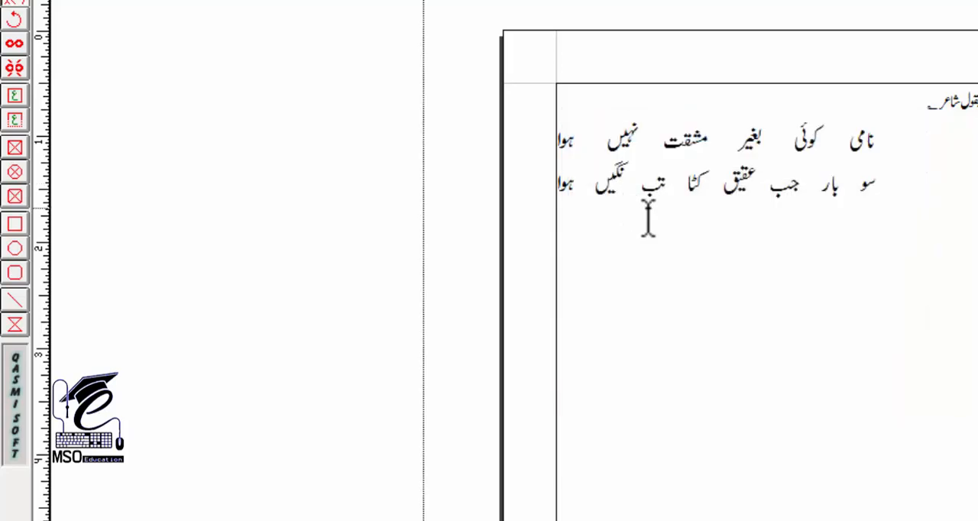
# Duplicate the couplet below the original and set the copy's first line to a 0 beginning indent and a 1 inch end indent
pyautogui.moveTo(910, 139); pyautogui.dragTo(554, 206)
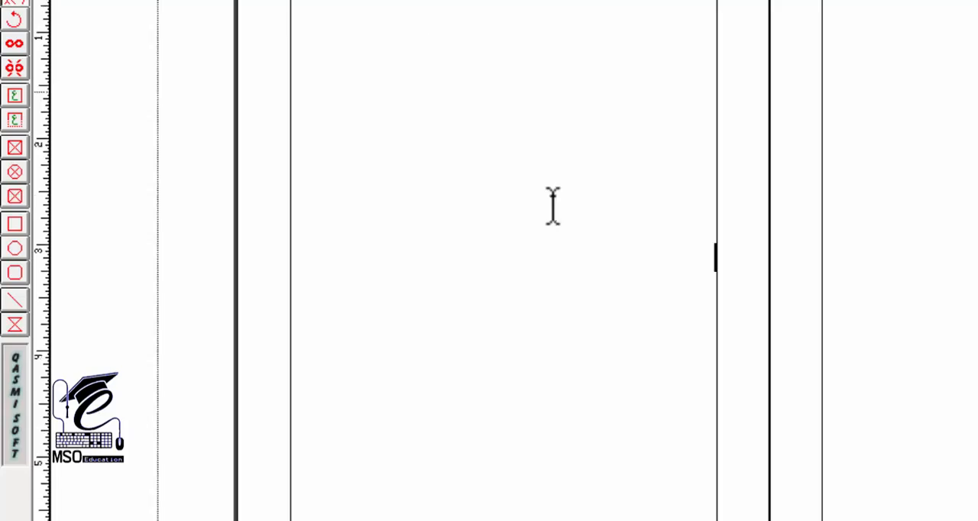
pyautogui.hotkey('ctrl', 'z')
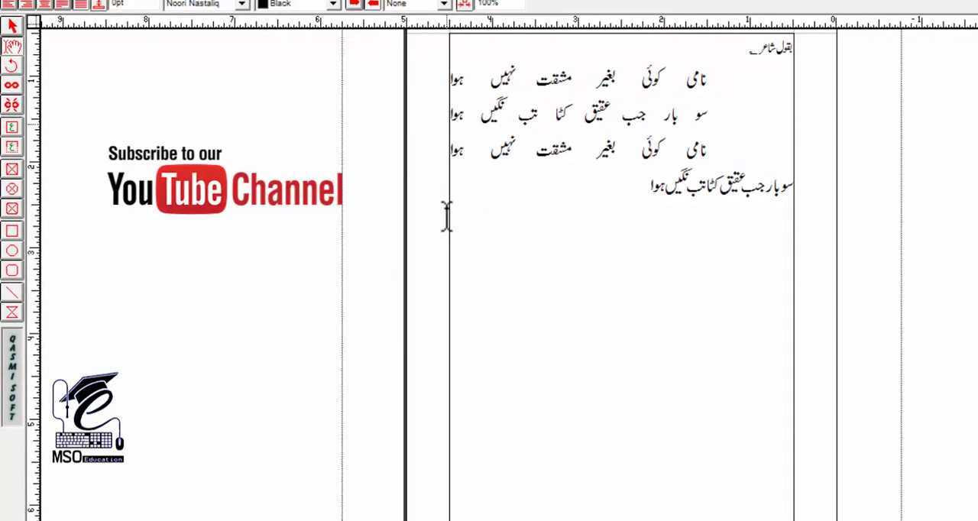
pyautogui.hotkey('ctrl', 'shift', 'f')
pyautogui.moveTo(539, 152); pyautogui.dragTo(407, 153)
pyautogui.doubleClick(402, 220)
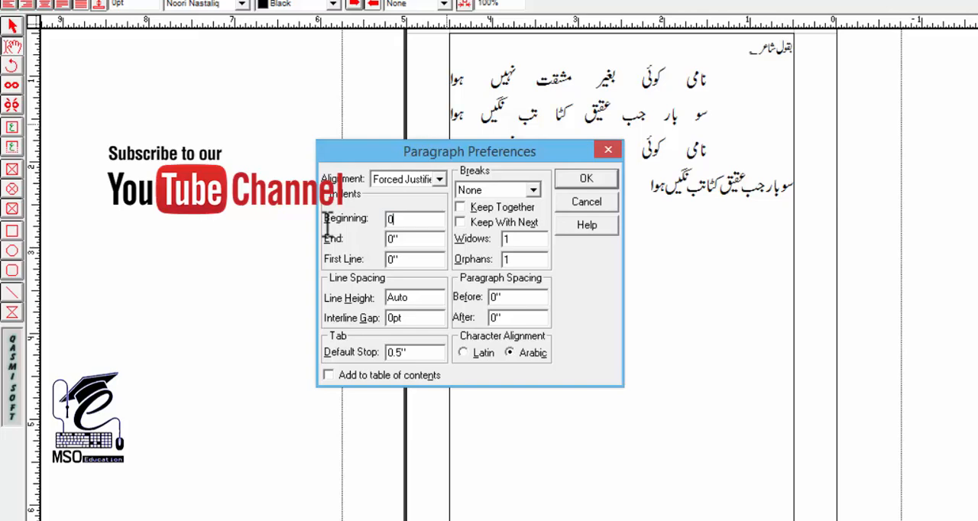
pyautogui.press('Tab')
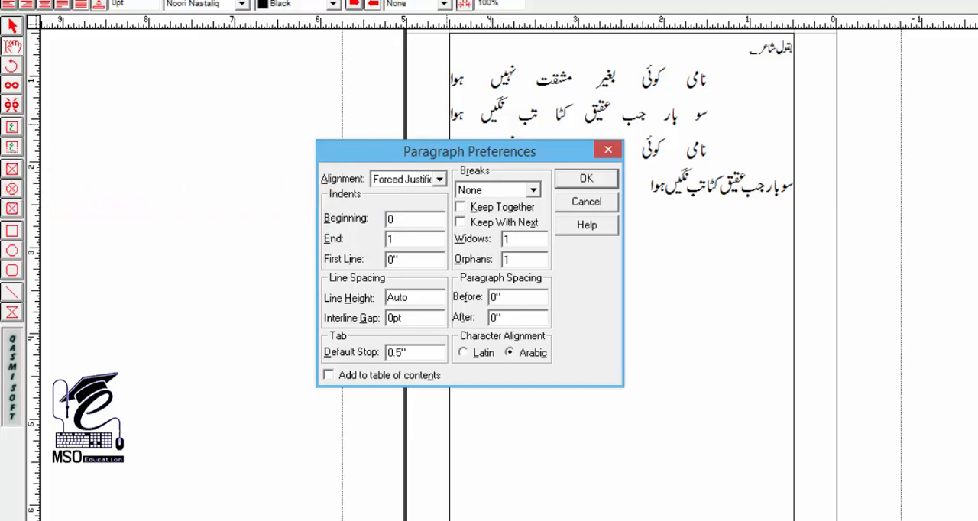
pyautogui.click(581, 177)
# Give the duplicated couplet's second line a 1 inch end indent and Forced Justified alignment
pyautogui.click(738, 183)
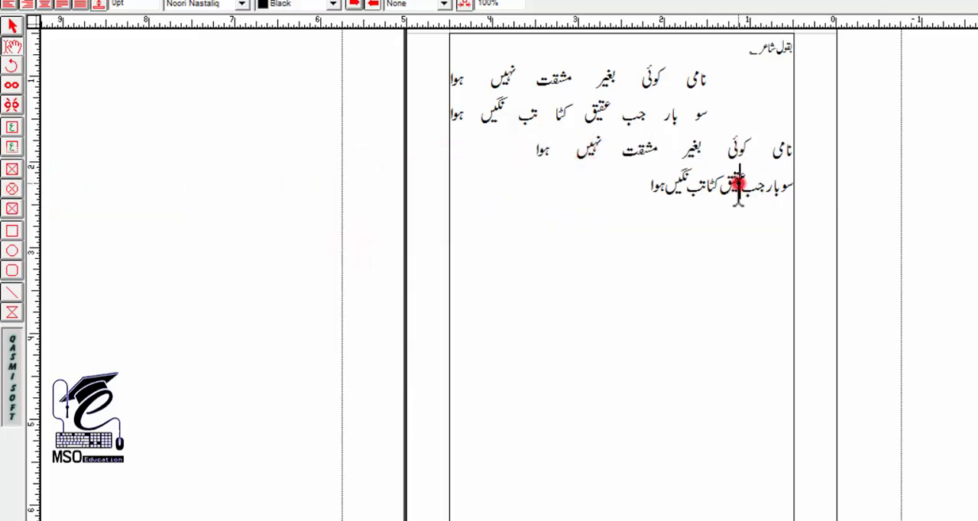
pyautogui.hotkey('ctrl', 'm')
pyautogui.moveTo(557, 232); pyautogui.dragTo(479, 236)
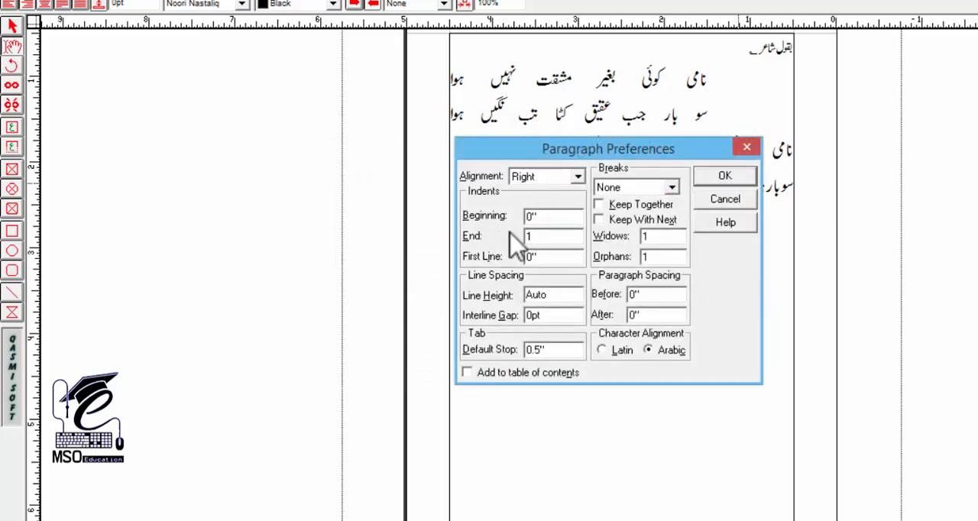
pyautogui.click(710, 176)
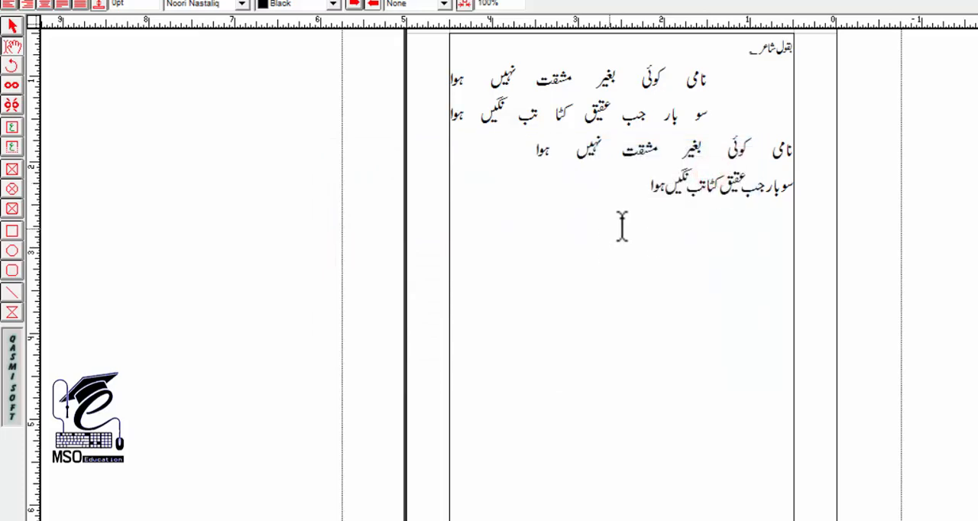
pyautogui.hotkey('ctrl', 'shift', 'f')
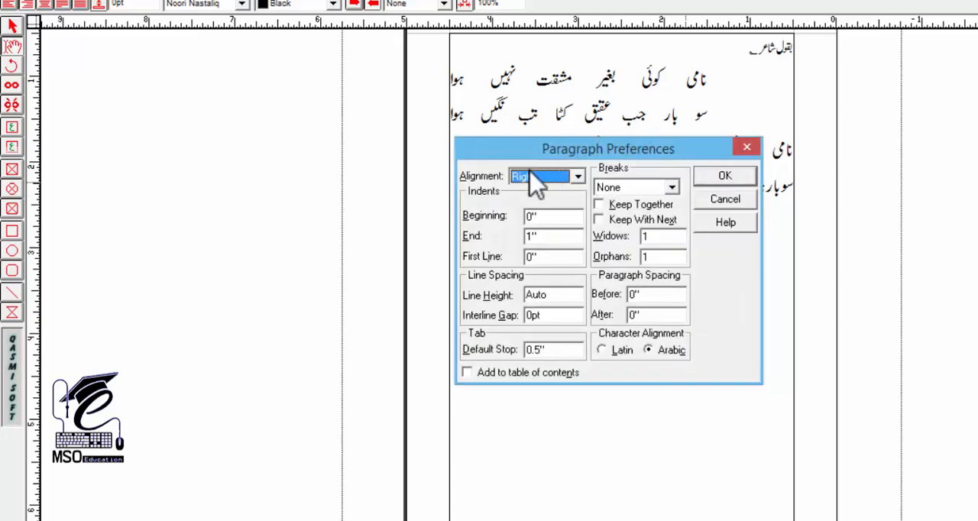
pyautogui.click(532, 175)
pyautogui.click(556, 239)
pyautogui.click(706, 176)
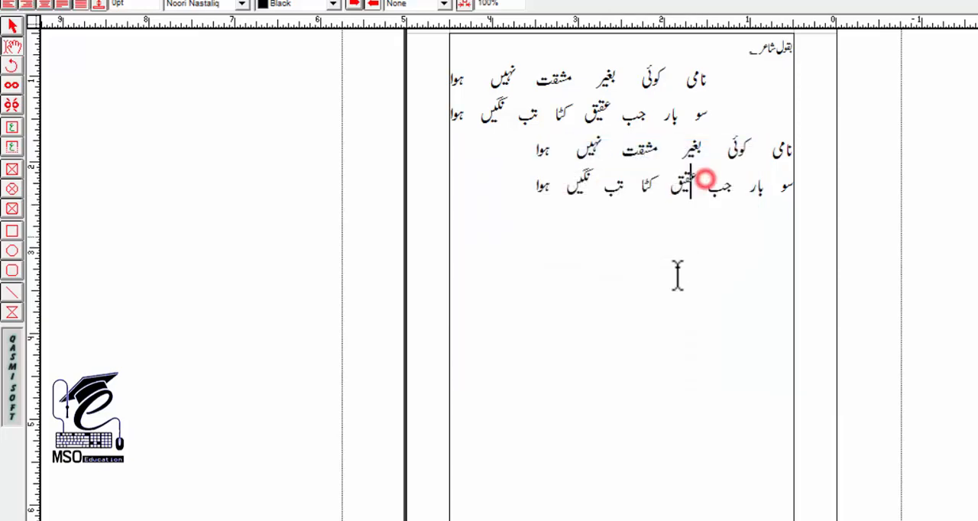
pyautogui.click(673, 274)
pyautogui.scroll(1, 646, 226)
pyautogui.scroll(3, 646, 226)
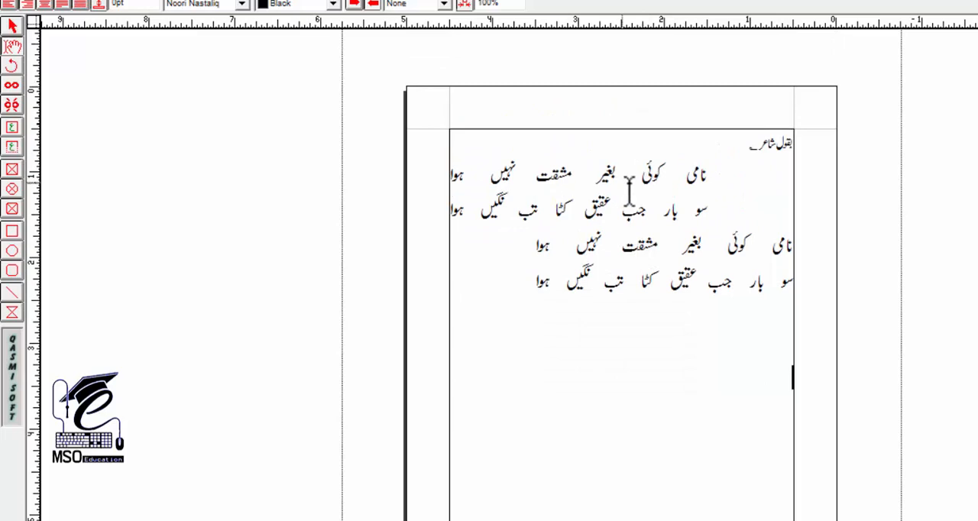
pyautogui.click(678, 243)
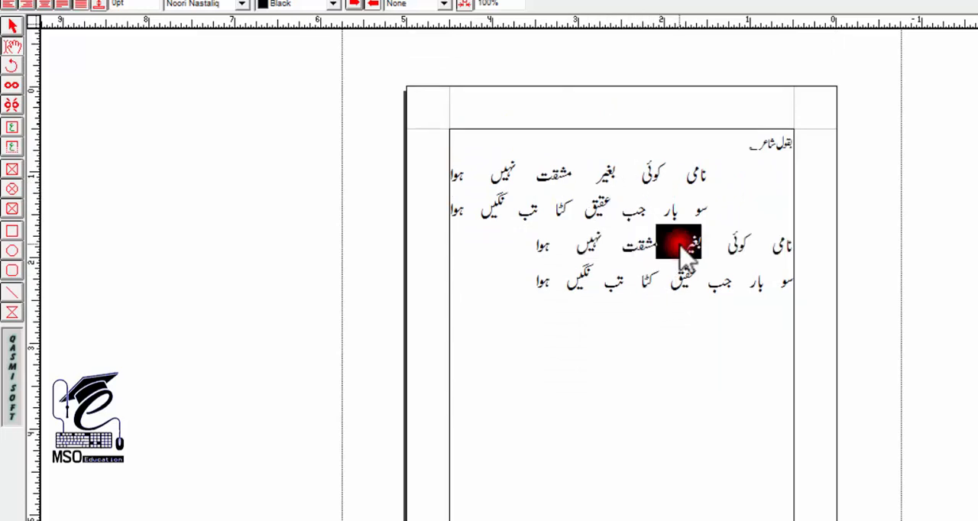
pyautogui.tripleClick(679, 245)
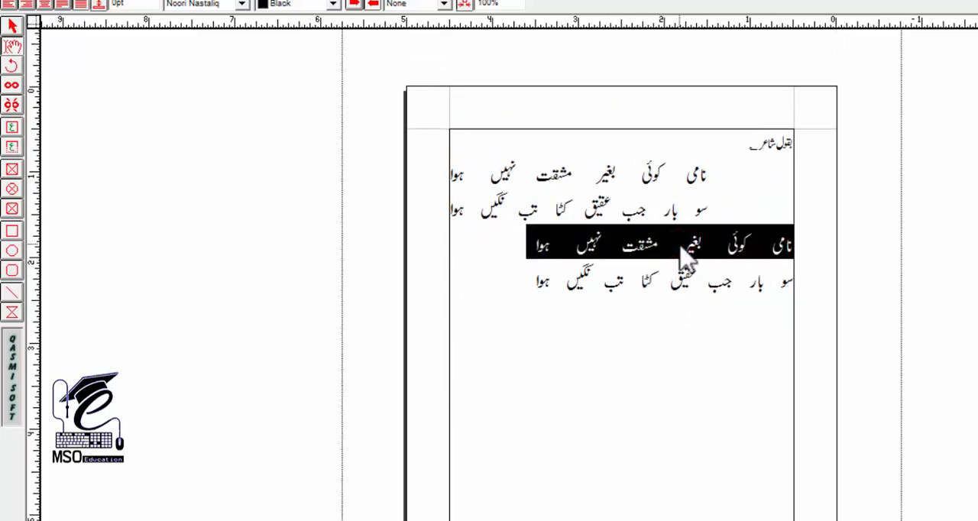
pyautogui.moveTo(670, 339); pyautogui.dragTo(662, 293)
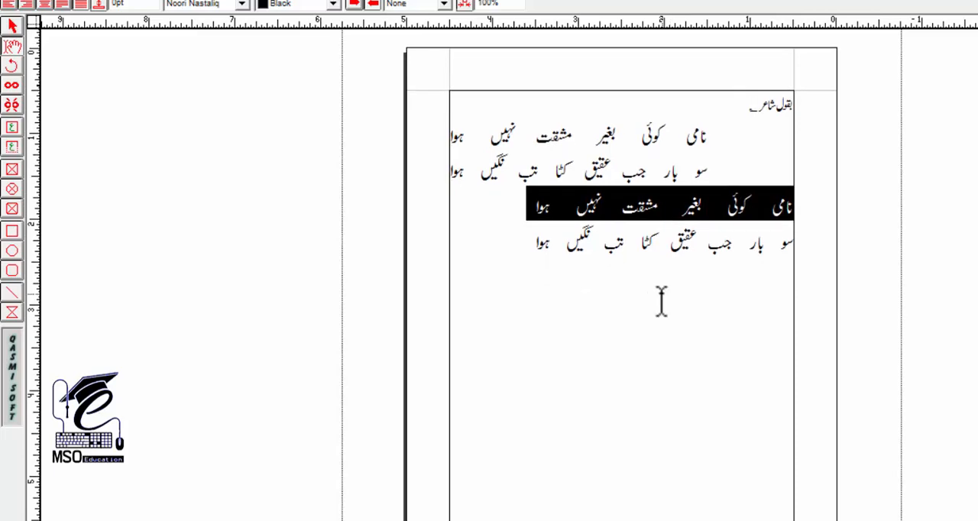
pyautogui.moveTo(617, 138); pyautogui.dragTo(611, 207)
pyautogui.moveTo(612, 208); pyautogui.dragTo(539, 243)
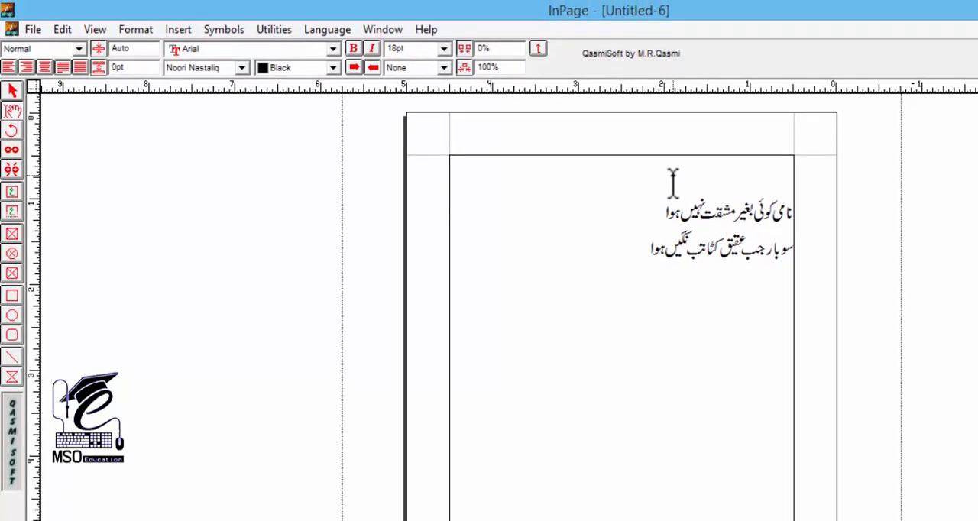
# Create a new style sheet named sher and give it the key equivalent r
pyautogui.click(133, 29)
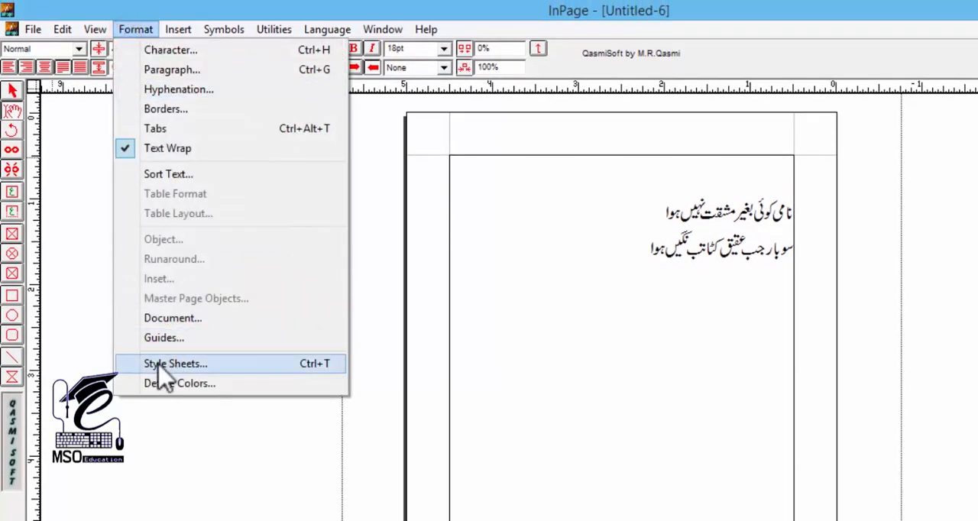
pyautogui.click(576, 269)
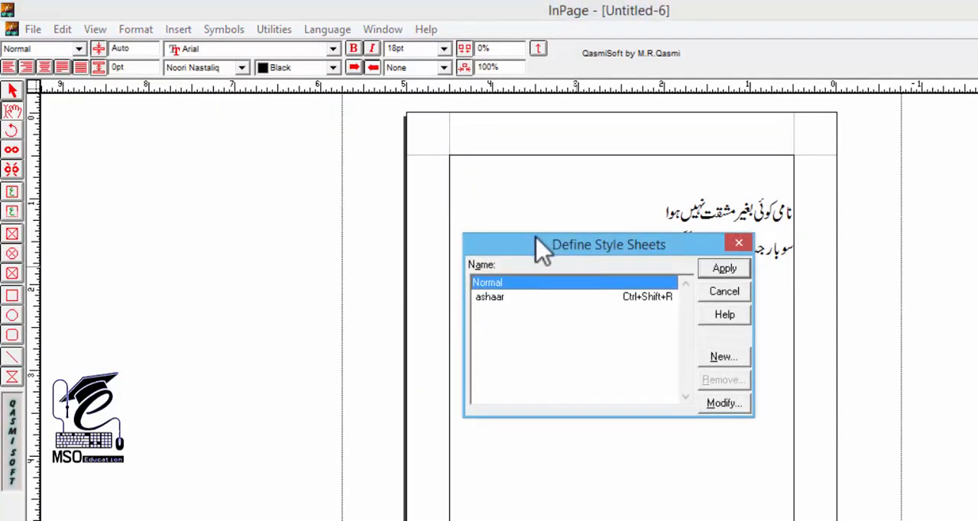
pyautogui.moveTo(541, 246); pyautogui.dragTo(289, 222)
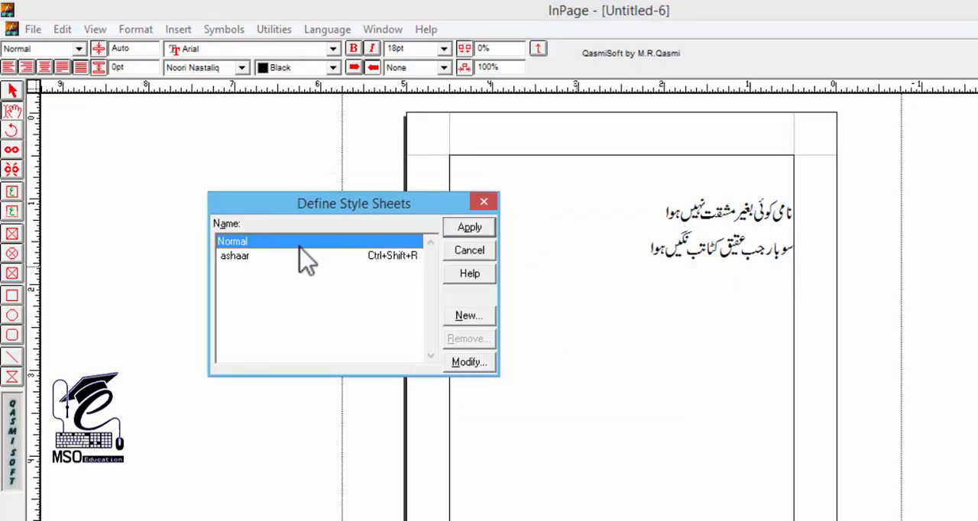
pyautogui.click(469, 315)
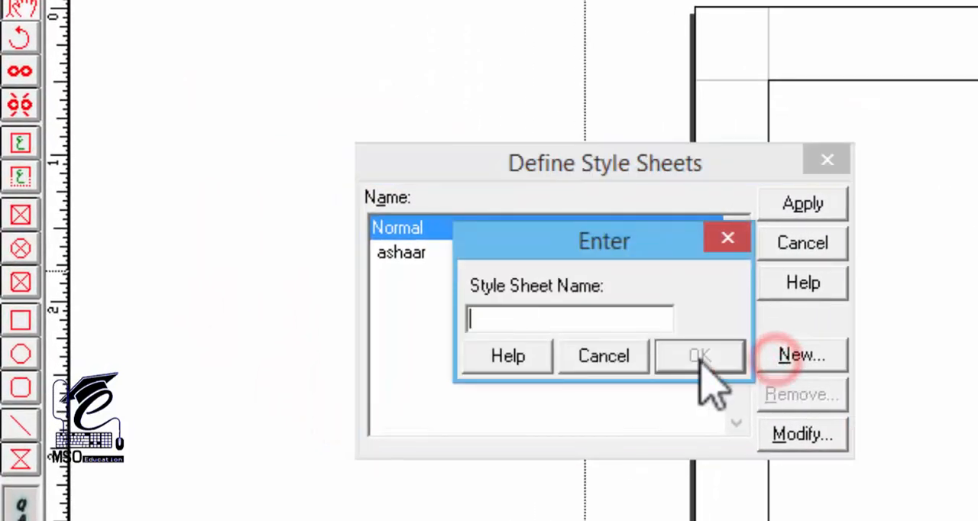
pyautogui.click(541, 319)
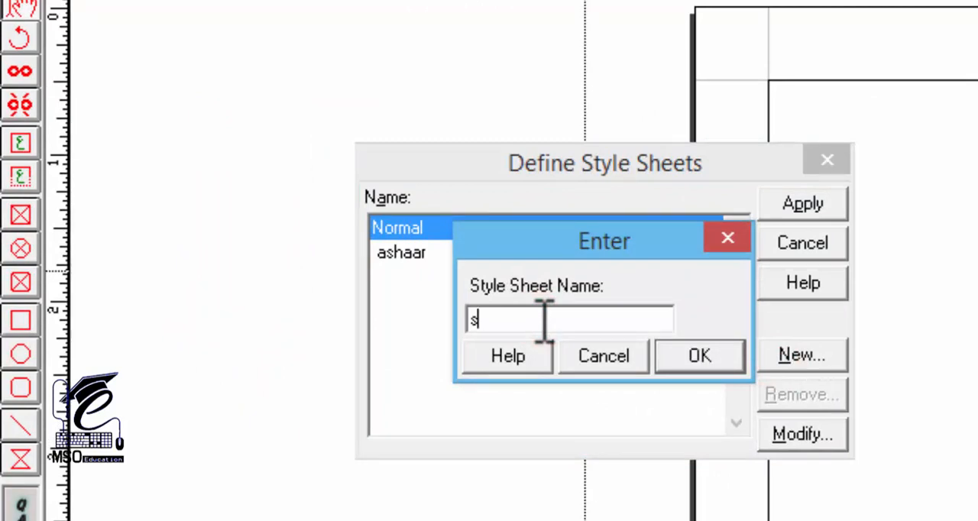
pyautogui.write('sher')
pyautogui.click(681, 353)
pyautogui.click(531, 237)
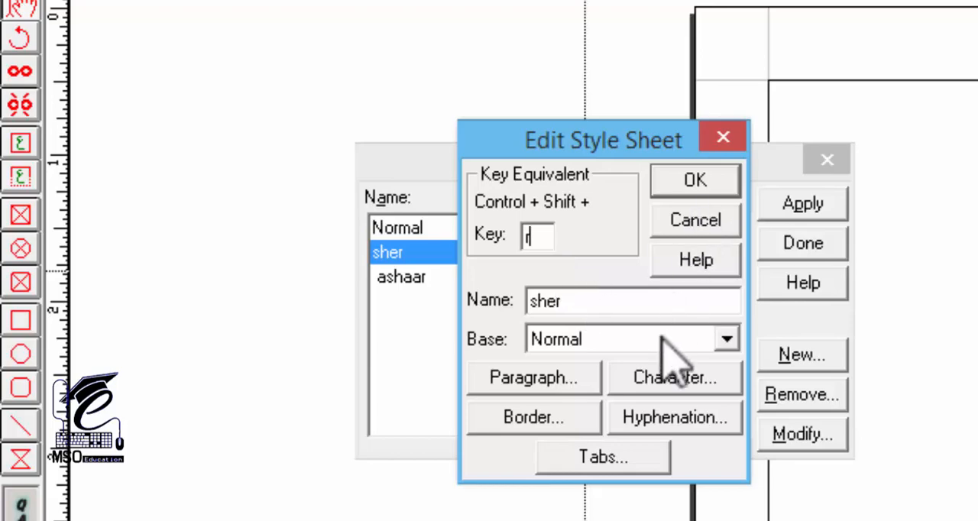
# Accept 18pt text with Noori Nastaliq as the Urdu font in the sher style's character settings
pyautogui.click(651, 384)
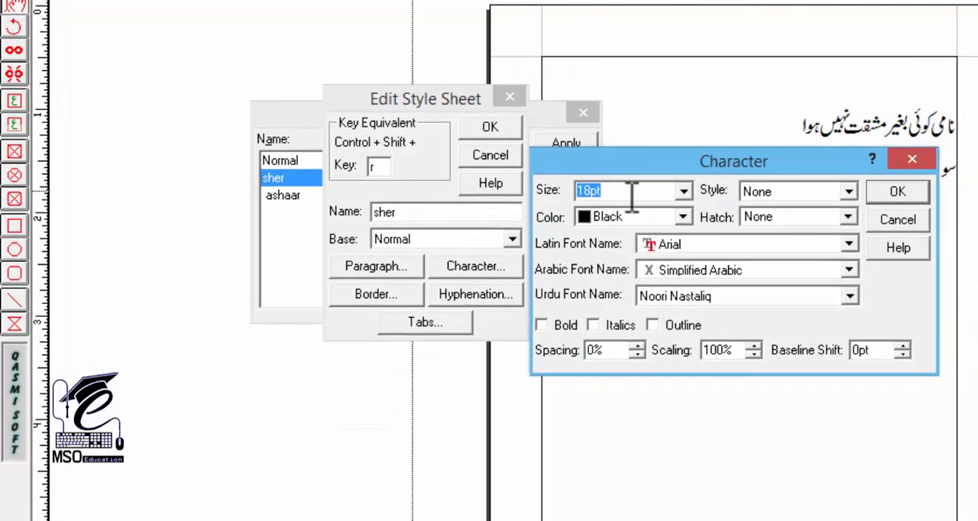
pyautogui.click(694, 298)
pyautogui.click(678, 296)
pyautogui.click(893, 191)
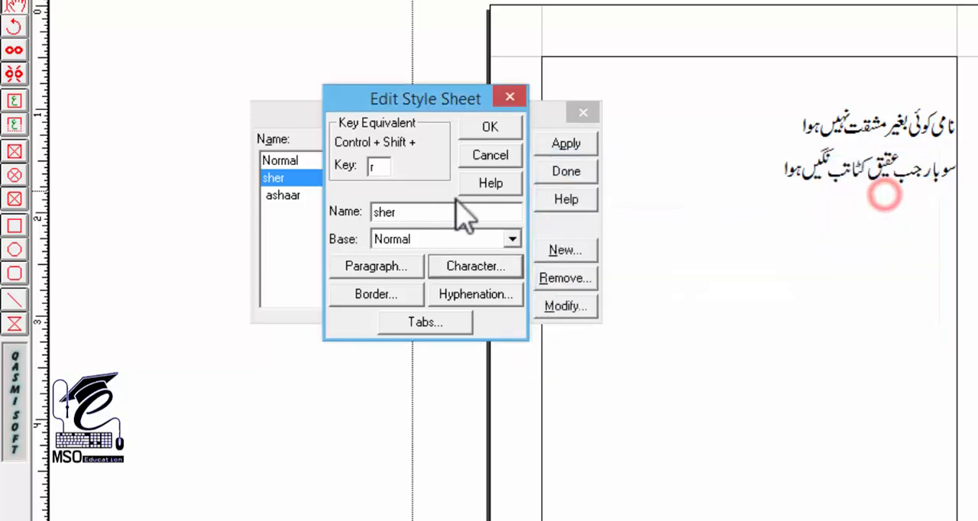
# Set the sher style's indents to 0 at the beginning and 1 at the end with line height 23, and save it
pyautogui.click(387, 269)
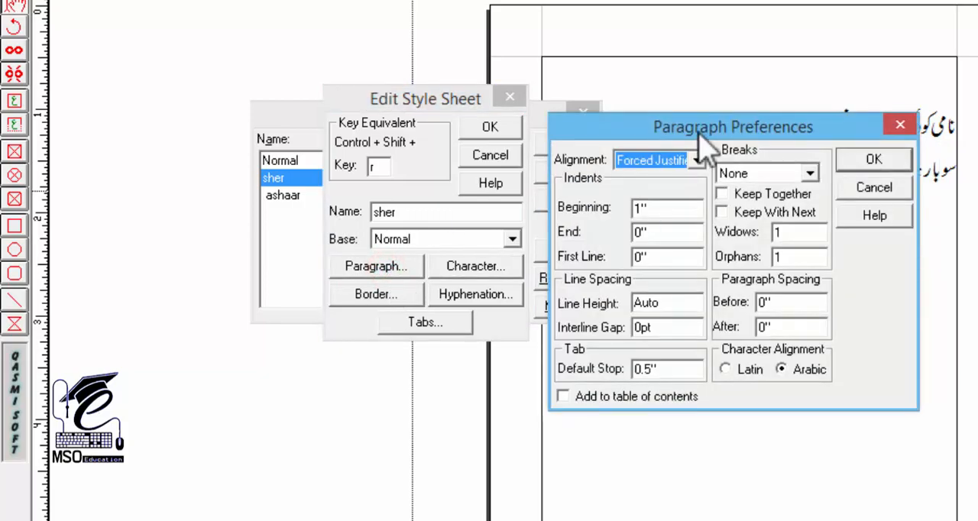
pyautogui.moveTo(687, 130); pyautogui.dragTo(783, 138)
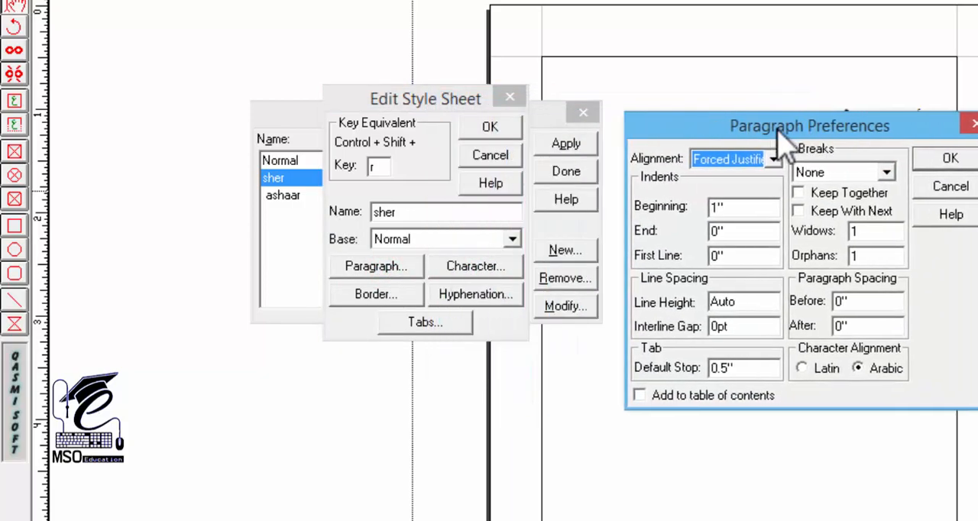
pyautogui.doubleClick(766, 205)
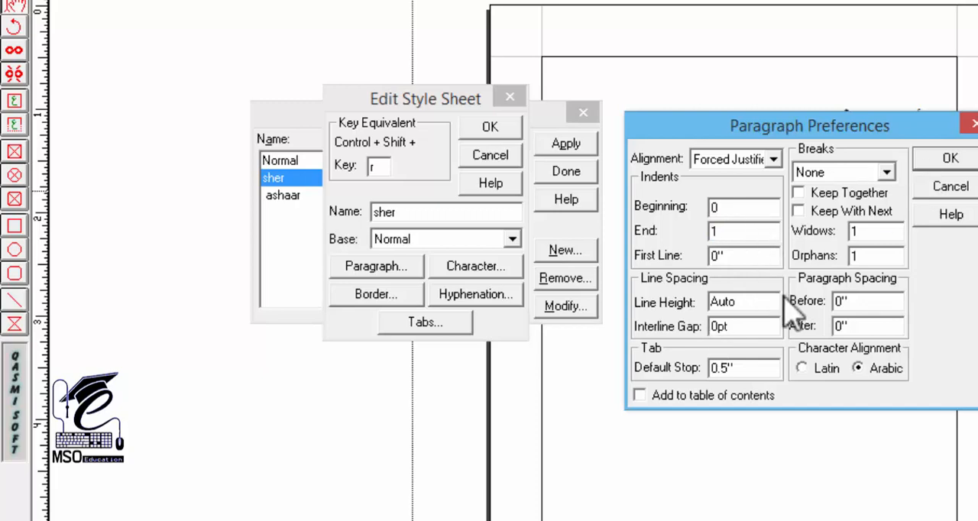
pyautogui.moveTo(758, 301); pyautogui.dragTo(650, 311)
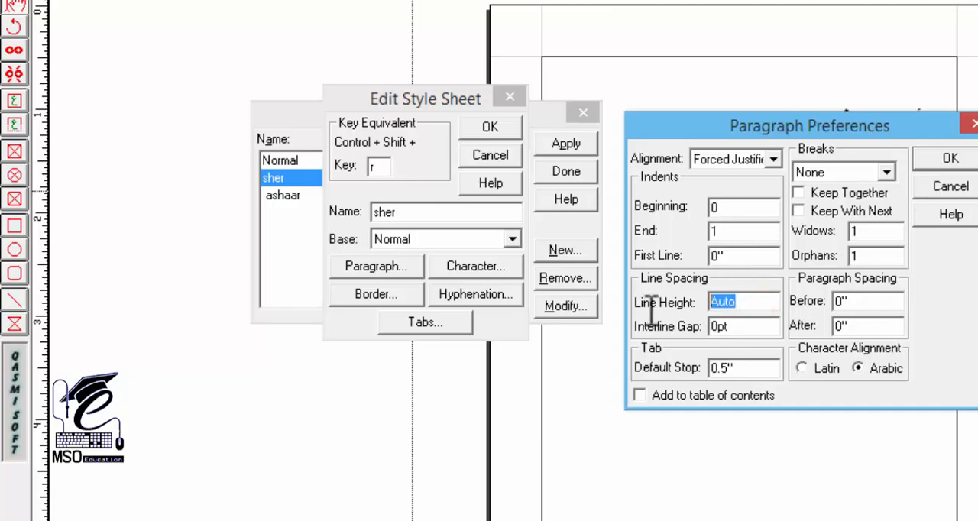
pyautogui.write('23')
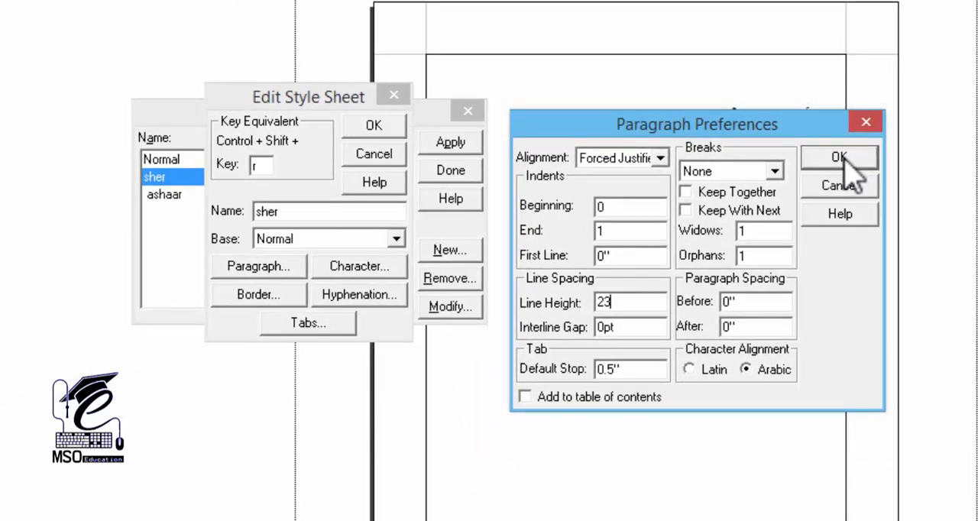
pyautogui.click(845, 158)
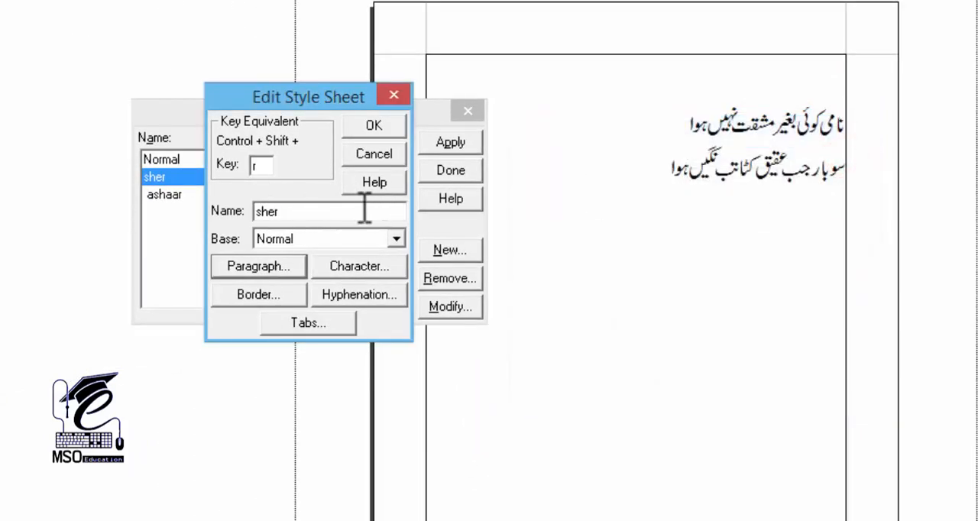
pyautogui.click(377, 125)
pyautogui.click(463, 172)
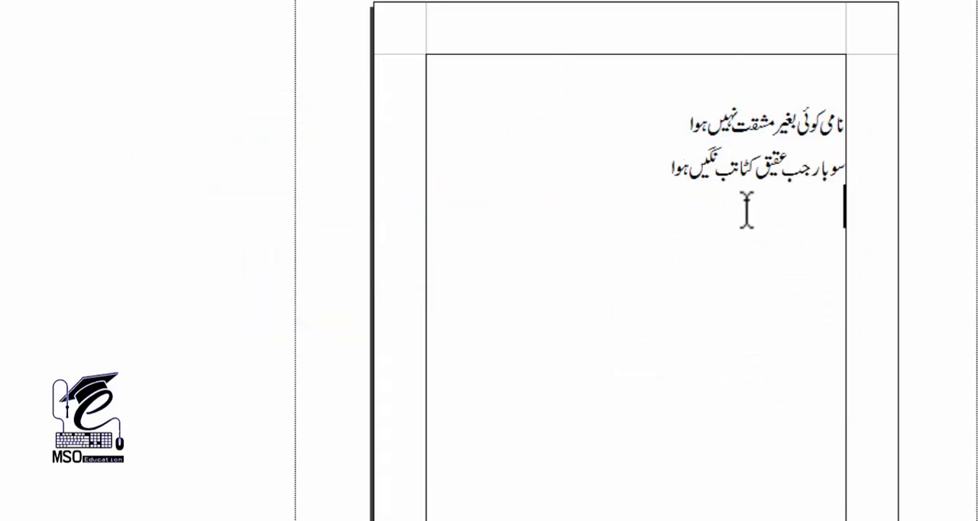
# Create another style sheet named sher2 and give it the key equivalent e
pyautogui.hotkey('shift', 'F11')
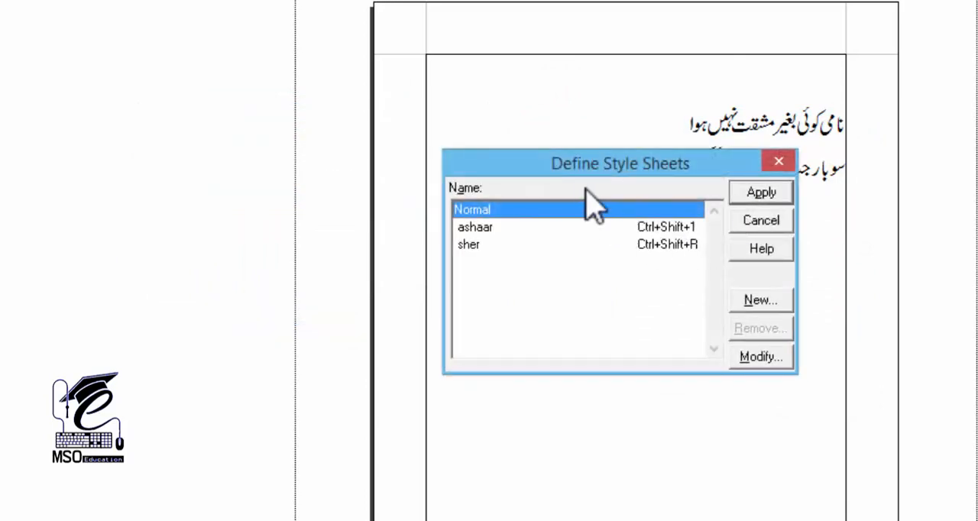
pyautogui.moveTo(573, 159); pyautogui.dragTo(405, 149)
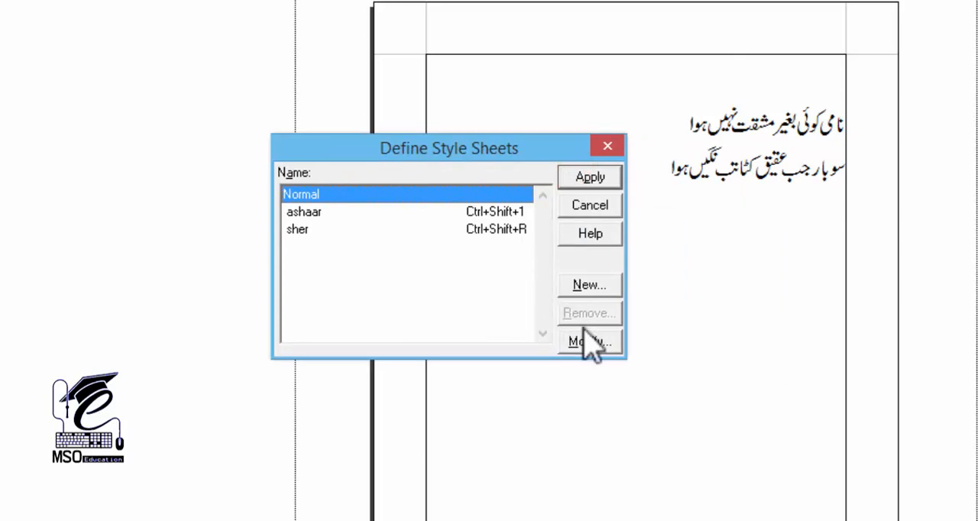
pyautogui.click(588, 286)
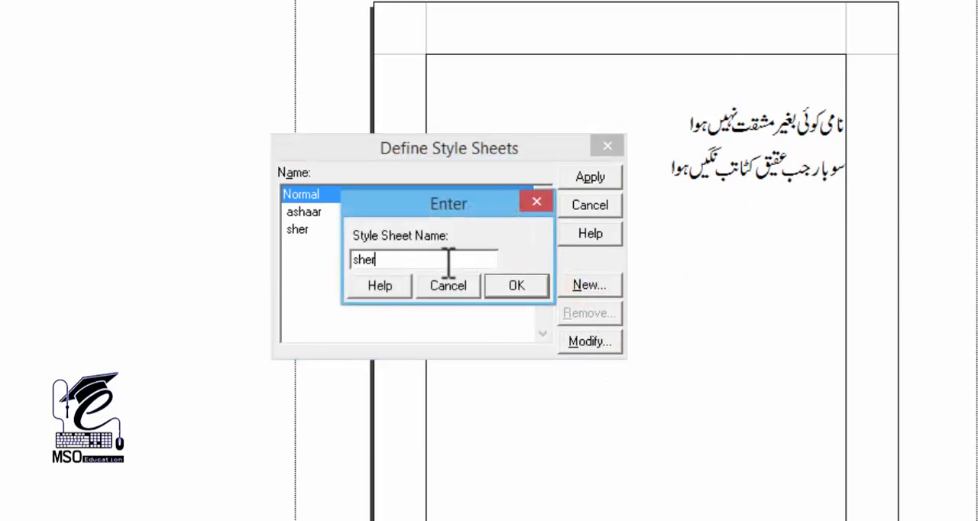
pyautogui.click(517, 285)
pyautogui.click(400, 205)
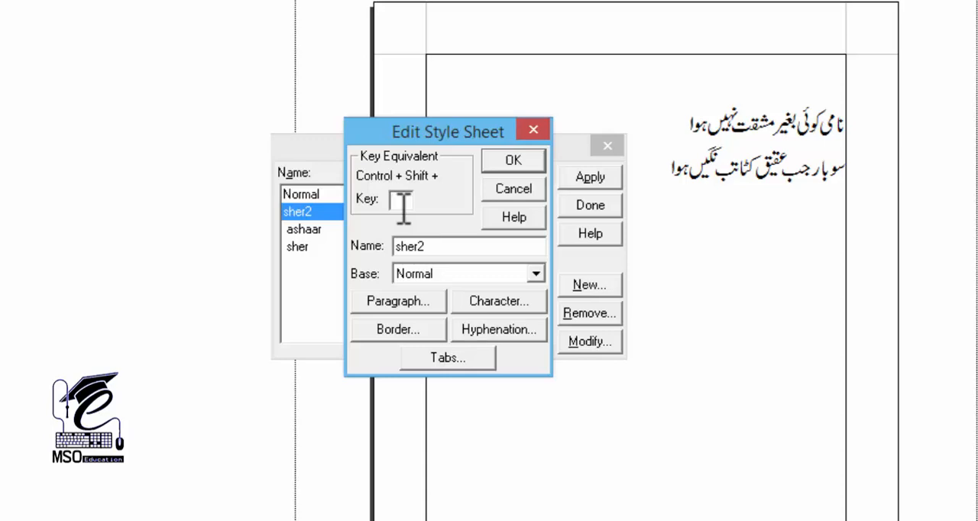
# Set the sher2 style's line height to 23 and save the style sheet definitions
pyautogui.click(398, 296)
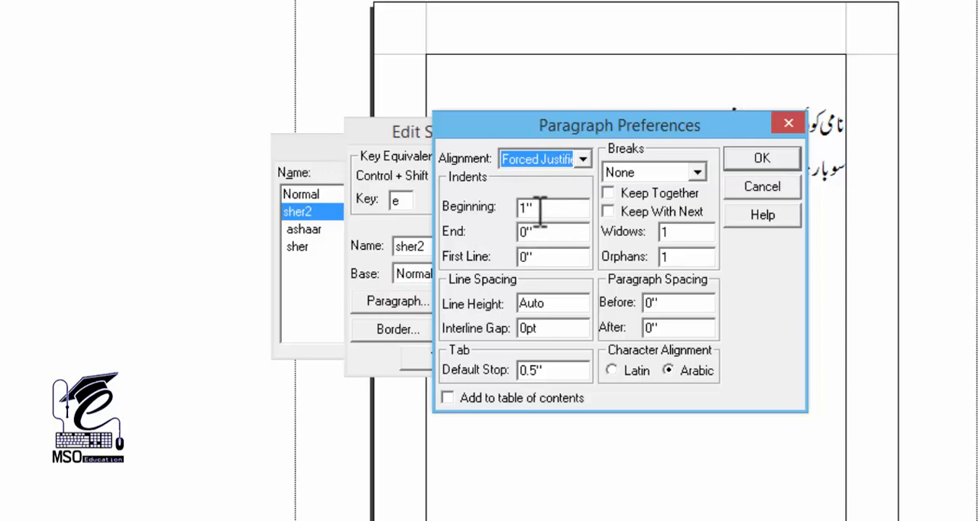
pyautogui.doubleClick(555, 233)
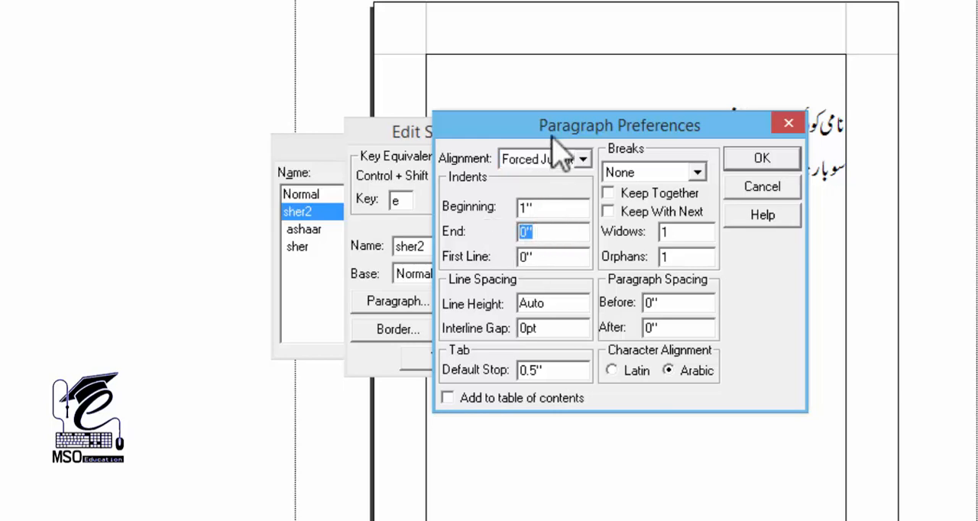
pyautogui.moveTo(554, 125); pyautogui.dragTo(528, 142)
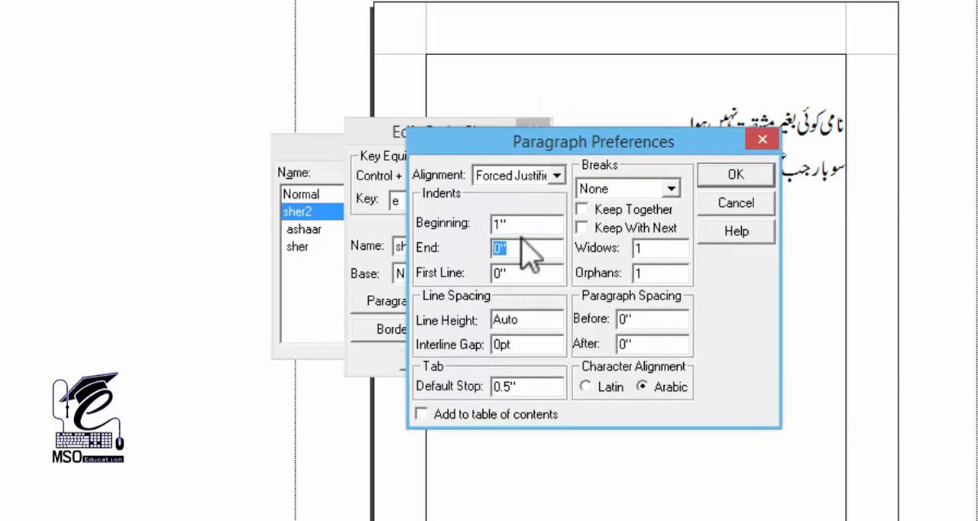
pyautogui.doubleClick(533, 321)
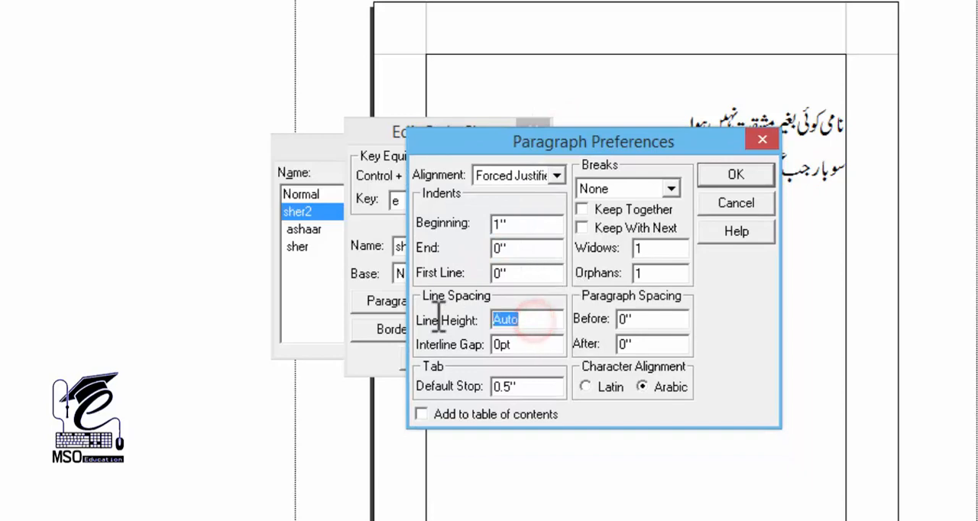
pyautogui.write('23')
pyautogui.click(718, 174)
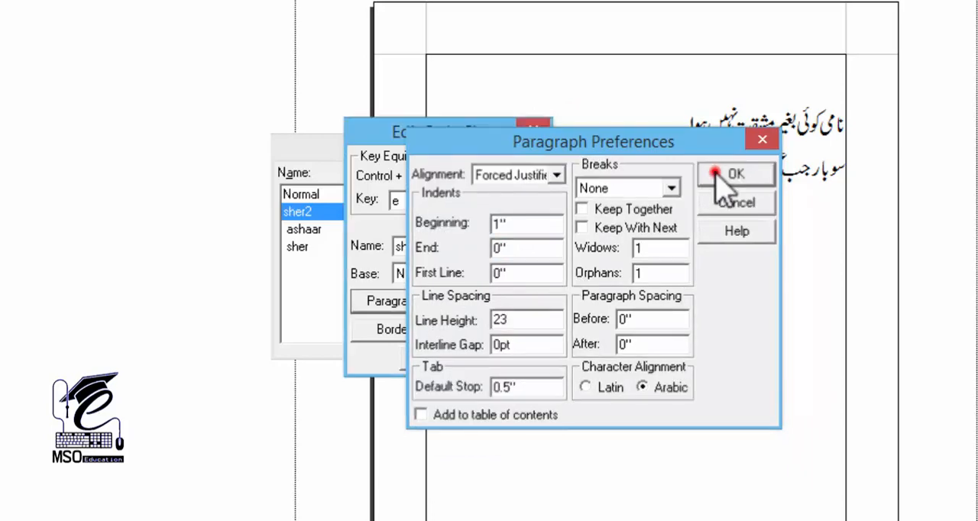
pyautogui.click(510, 158)
pyautogui.click(594, 203)
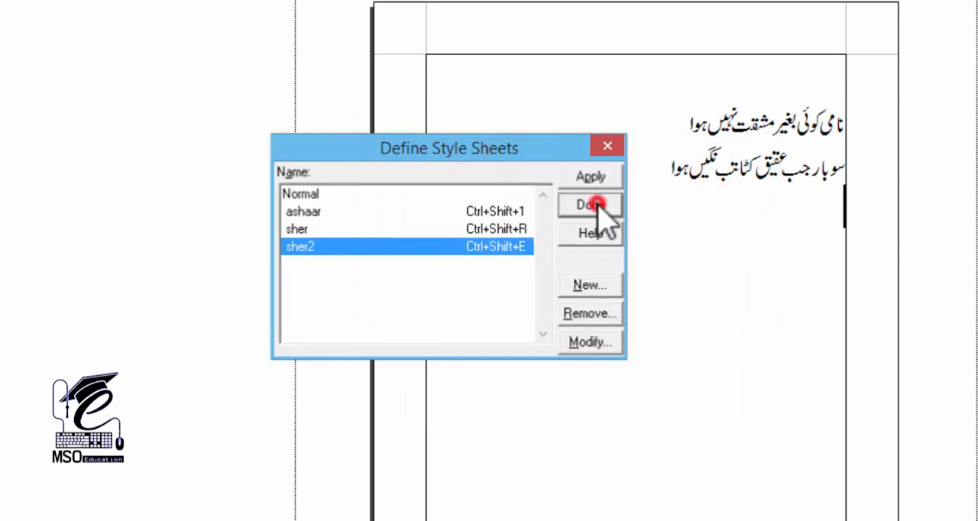
# Apply the sher style to the couplet's first line
pyautogui.click(787, 123)
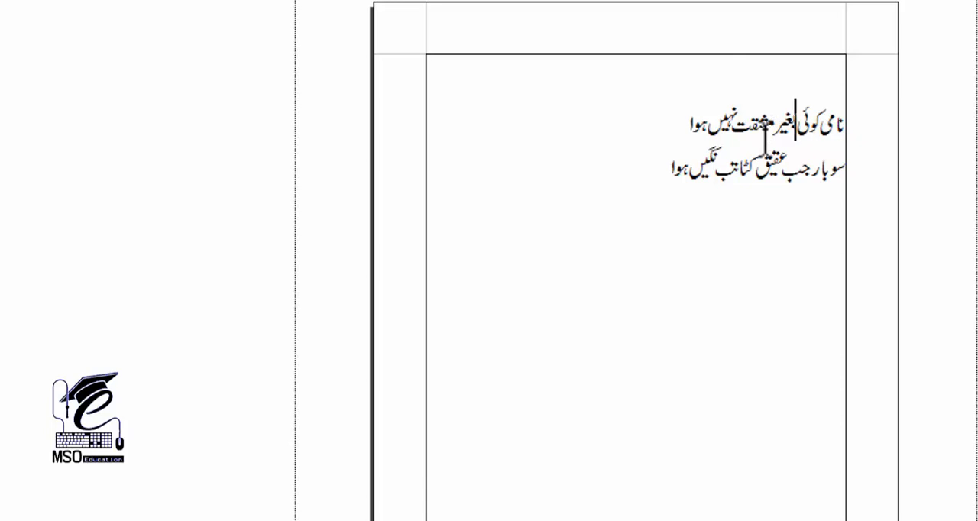
pyautogui.hotkey('ctrl', '1')
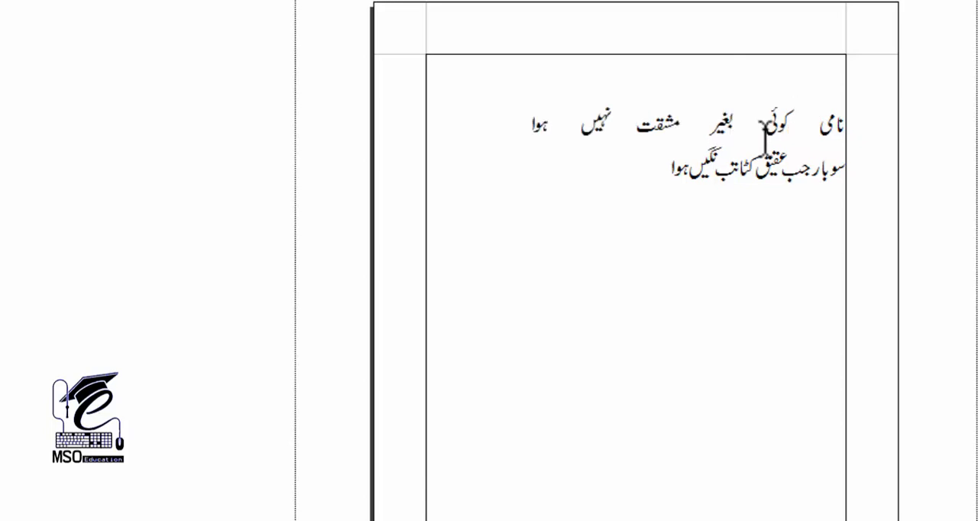
pyautogui.click(525, 117)
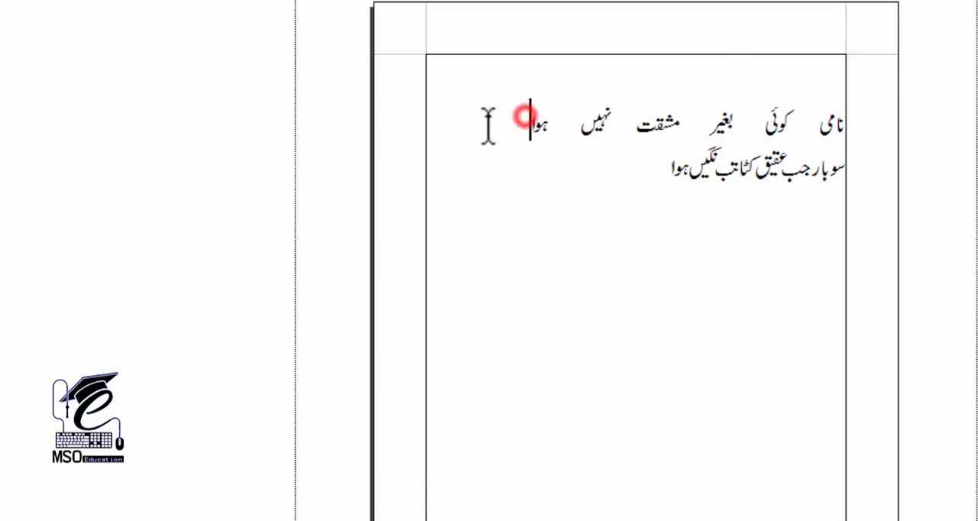
# Draw a horizontal line about 1 inch long across the gap at the end of the first couplet line, and delete it
pyautogui.click(2, 84)
pyautogui.moveTo(426, 135); pyautogui.dragTo(531, 134)
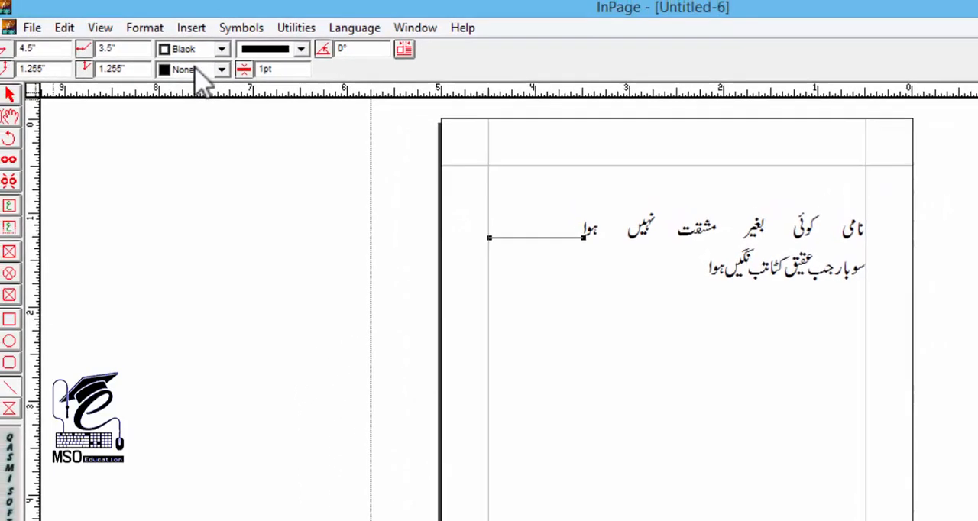
pyautogui.click(14, 99)
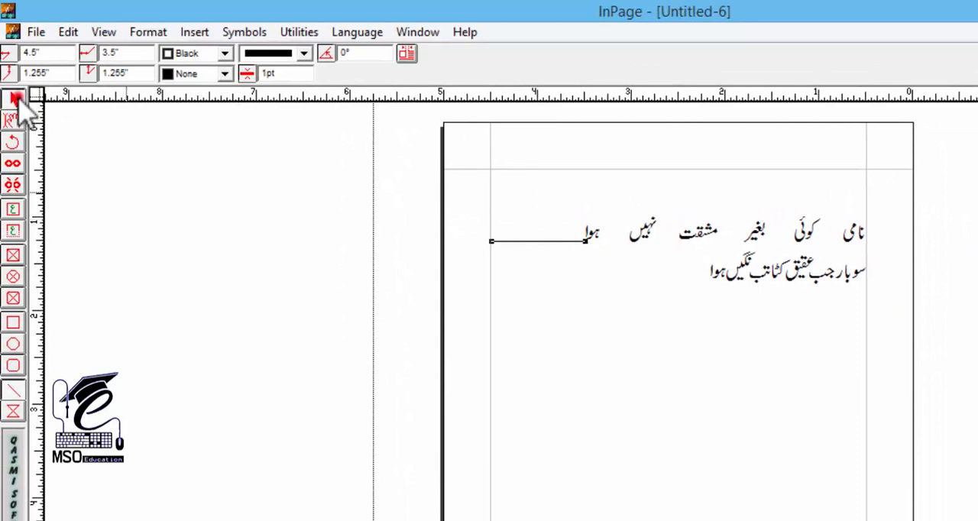
pyautogui.click(611, 261)
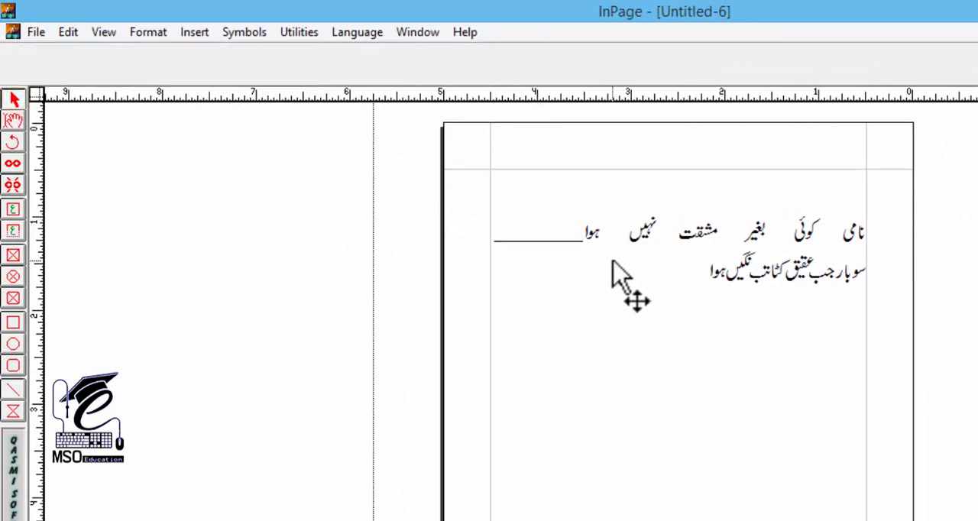
# Check the end indent with a rectangle about 1.01 by 0.42 inches, delete it, and return to text editing
pyautogui.click(13, 323)
pyautogui.moveTo(492, 213)
pyautogui.mouseDown()
pyautogui.moveTo(507, 229)
pyautogui.moveTo(582, 250)
pyautogui.mouseUp()
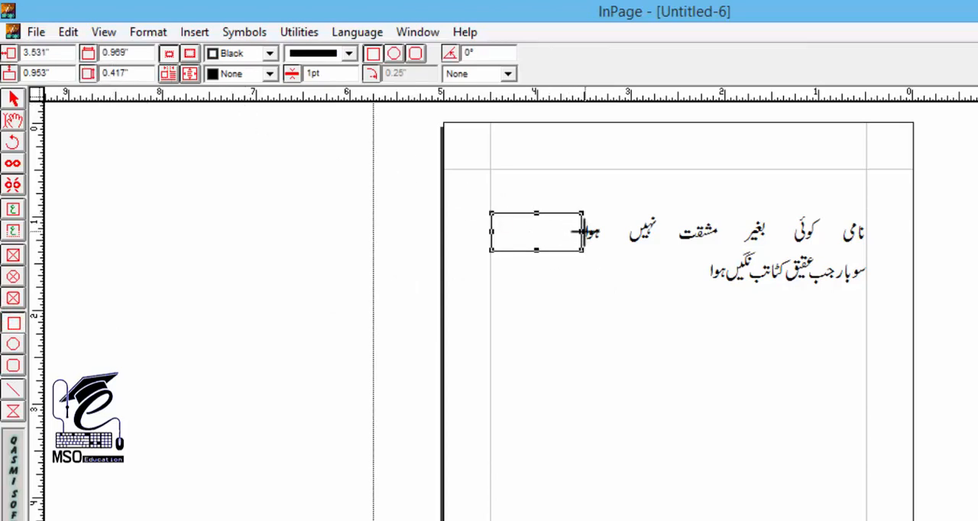
pyautogui.moveTo(582, 232); pyautogui.dragTo(586, 233)
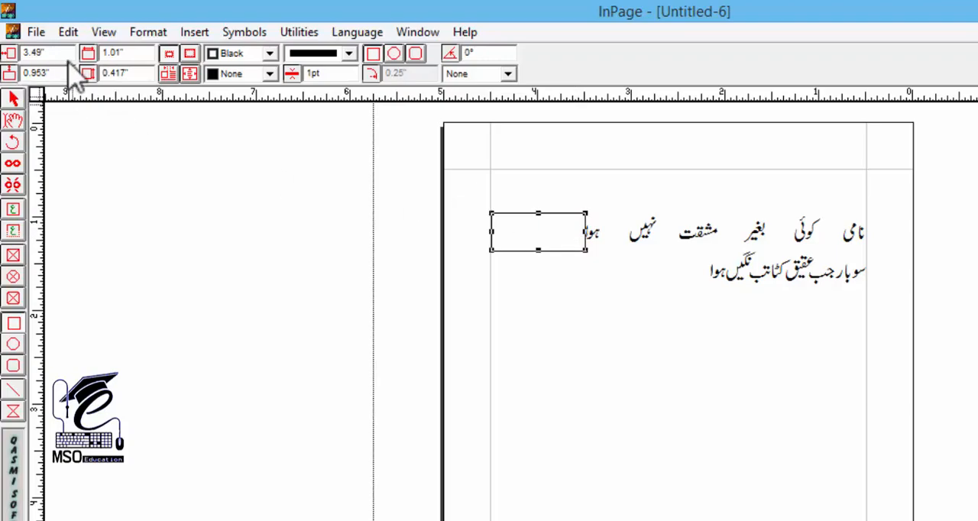
pyautogui.doubleClick(131, 52)
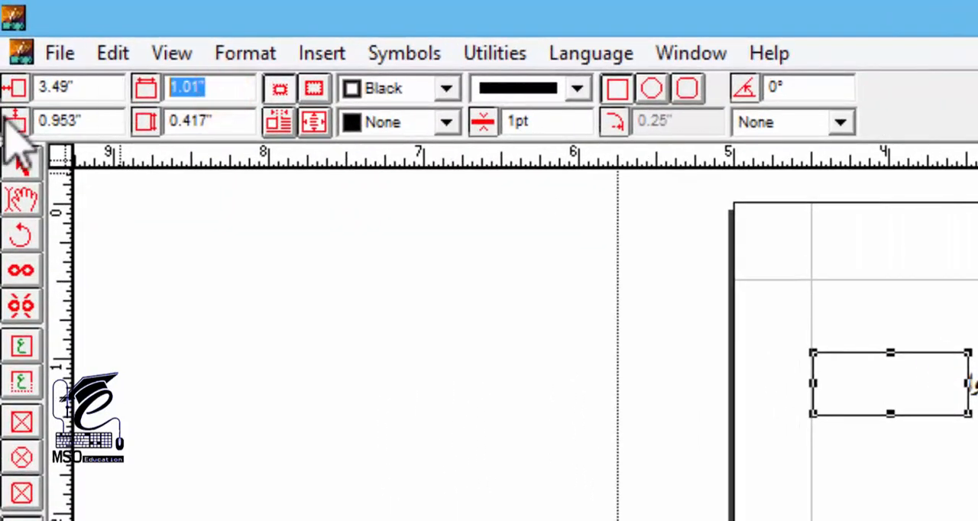
pyautogui.click(22, 160)
pyautogui.press('Delete')
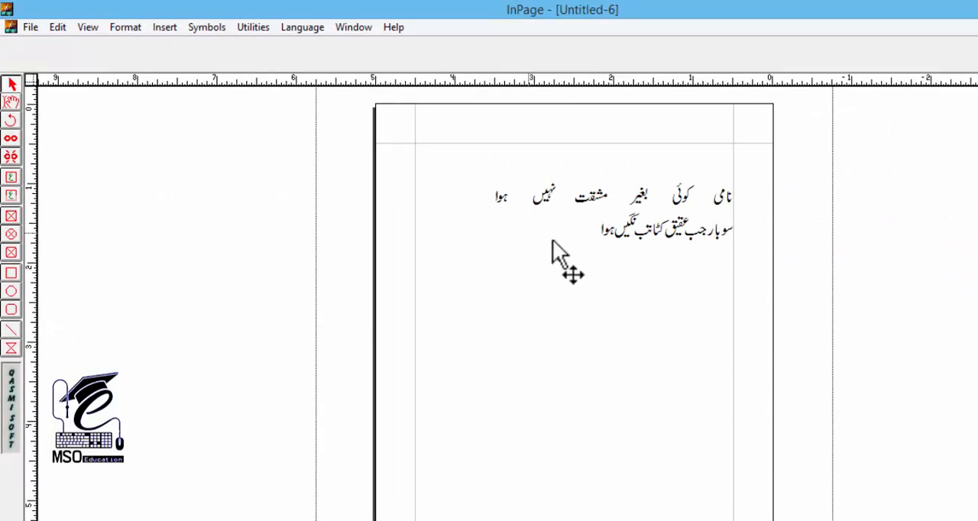
pyautogui.click(11, 102)
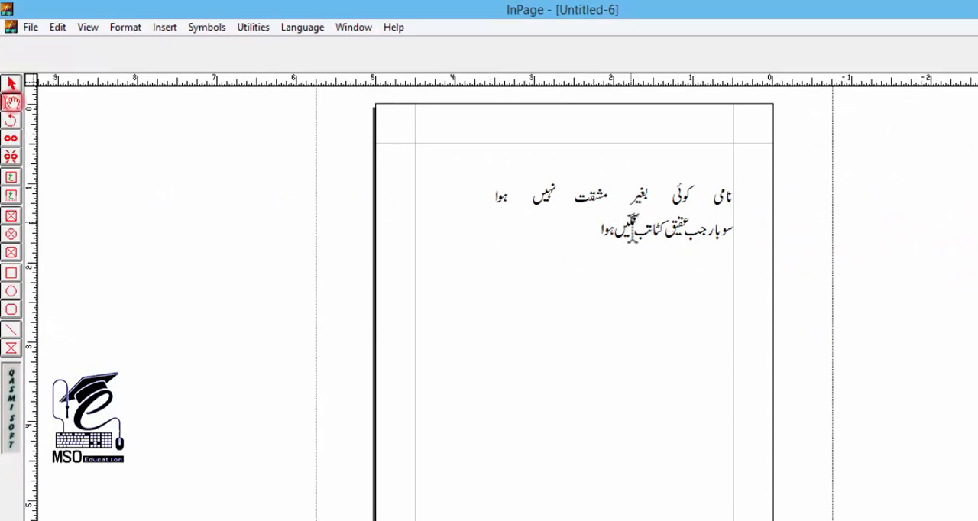
# Apply the sher style to the couplet's second line, and paste a copy of the whole couplet directly below it
pyautogui.click(631, 229)
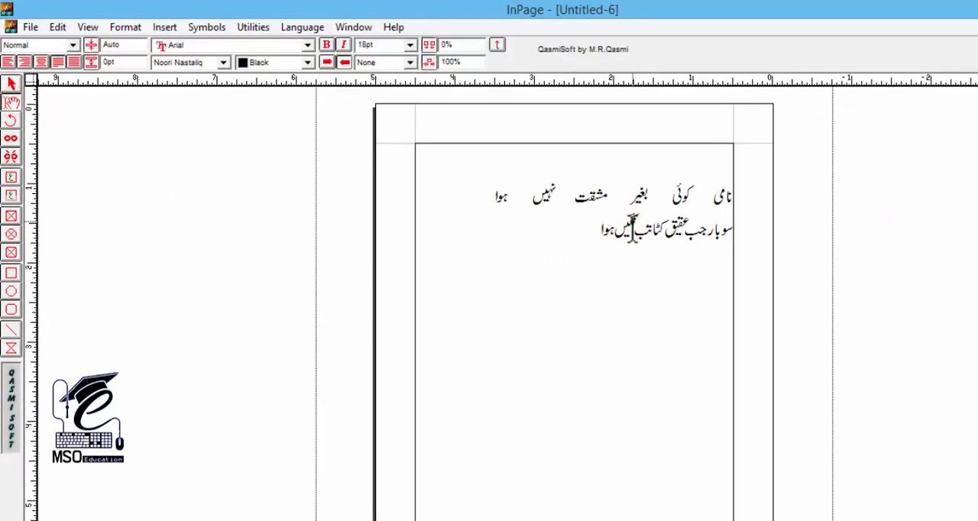
pyautogui.press('F2')
pyautogui.tripleClick(639, 199)
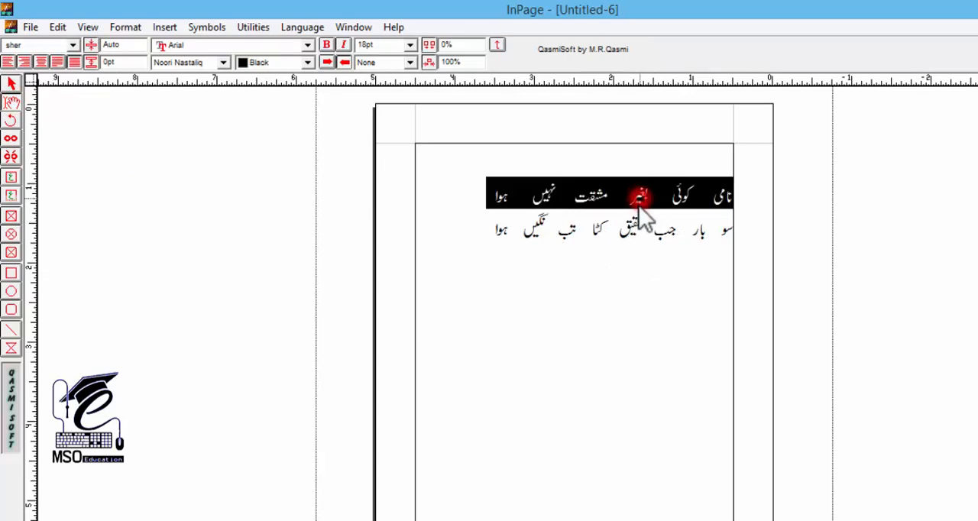
pyautogui.moveTo(638, 203); pyautogui.dragTo(631, 247)
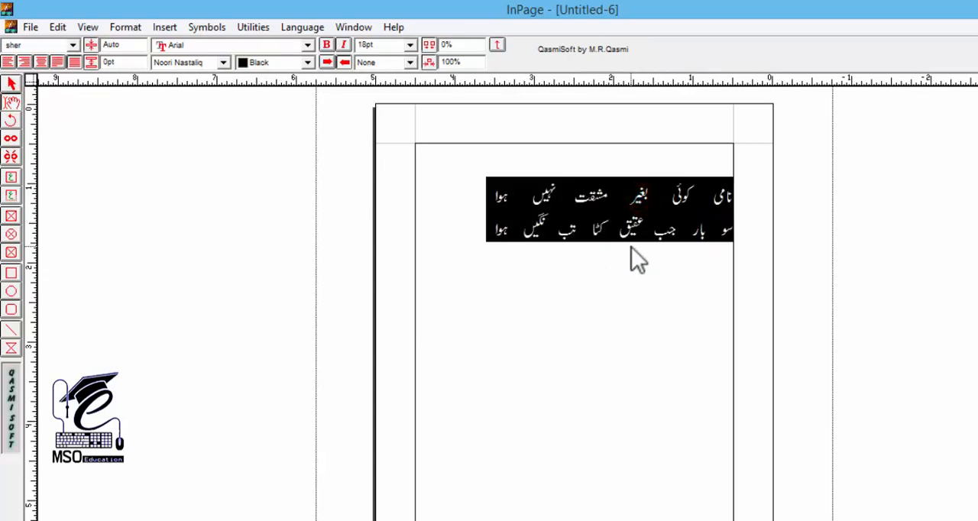
pyautogui.hotkey('ctrl', 'c')
pyautogui.press('Down')
pyautogui.hotkey('ctrl', 'v')
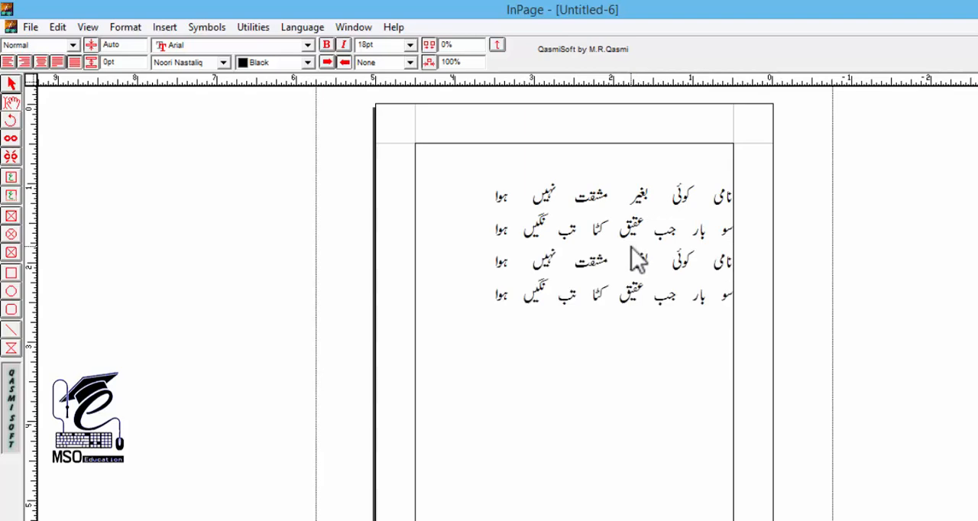
# Apply the sher2 style to both lines of the second couplet
pyautogui.press('Up')
pyautogui.press('Up')
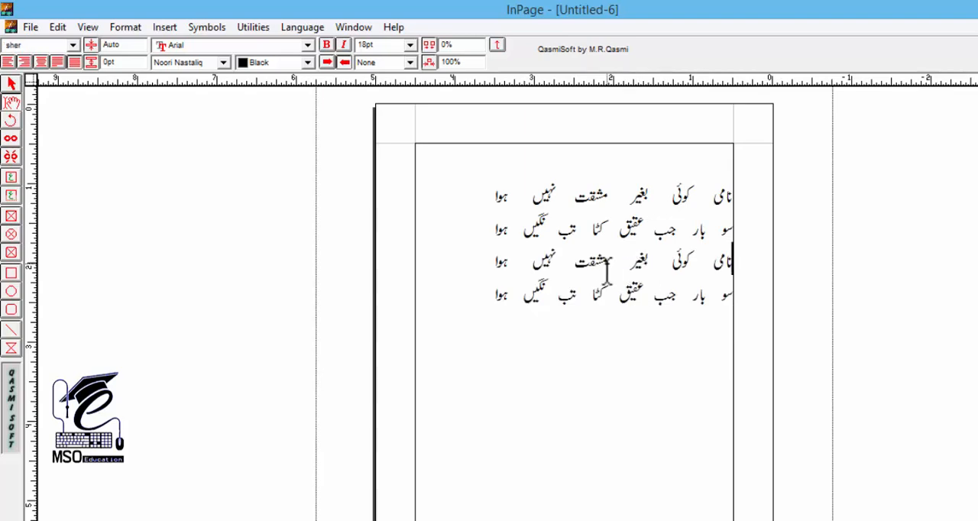
pyautogui.press('F2')
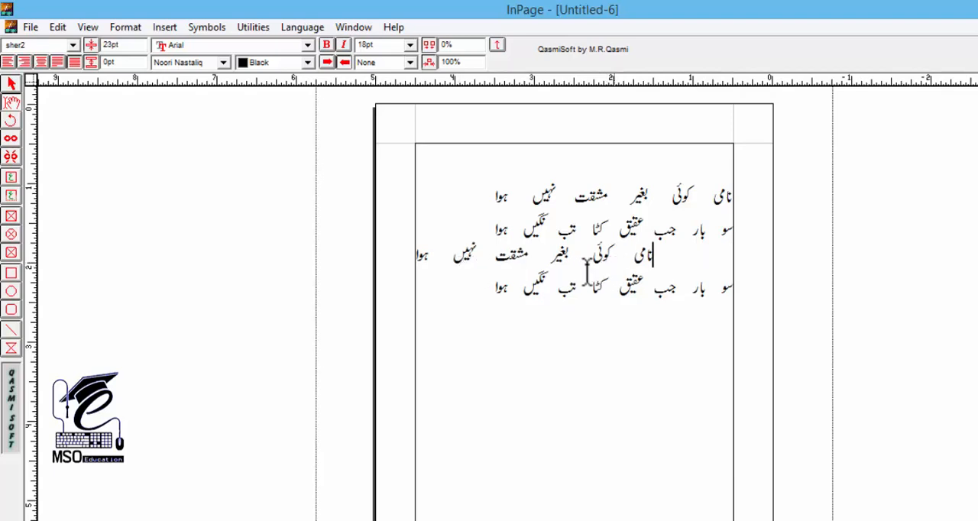
pyautogui.click(600, 282)
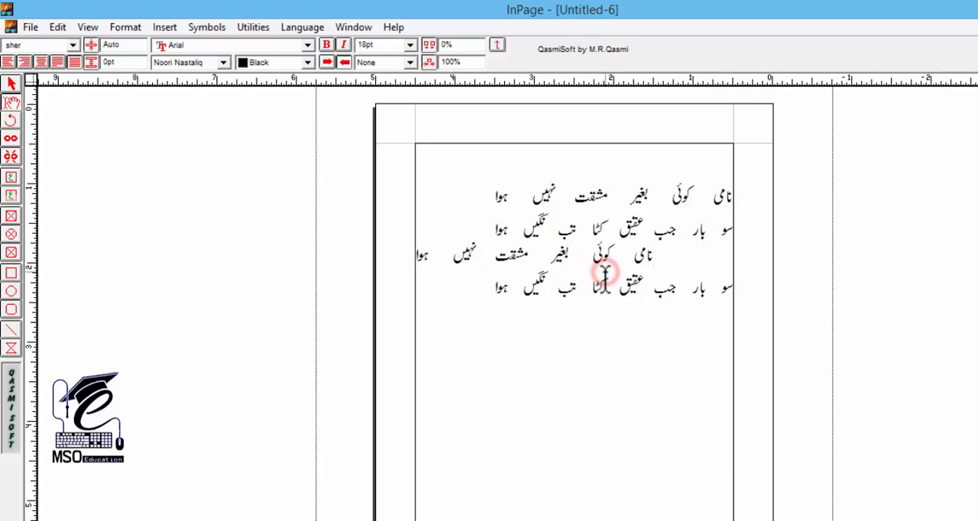
pyautogui.press('F2')
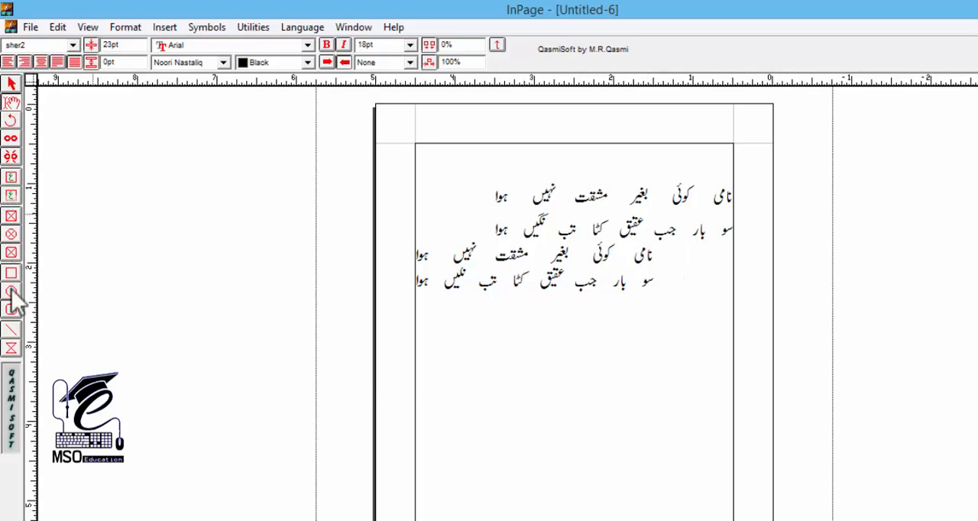
# Check the beginning indent of the second couplet's first line with a horizontal line about 1 inch long, and delete the line
pyautogui.click(10, 329)
pyautogui.moveTo(654, 257); pyautogui.dragTo(732, 273)
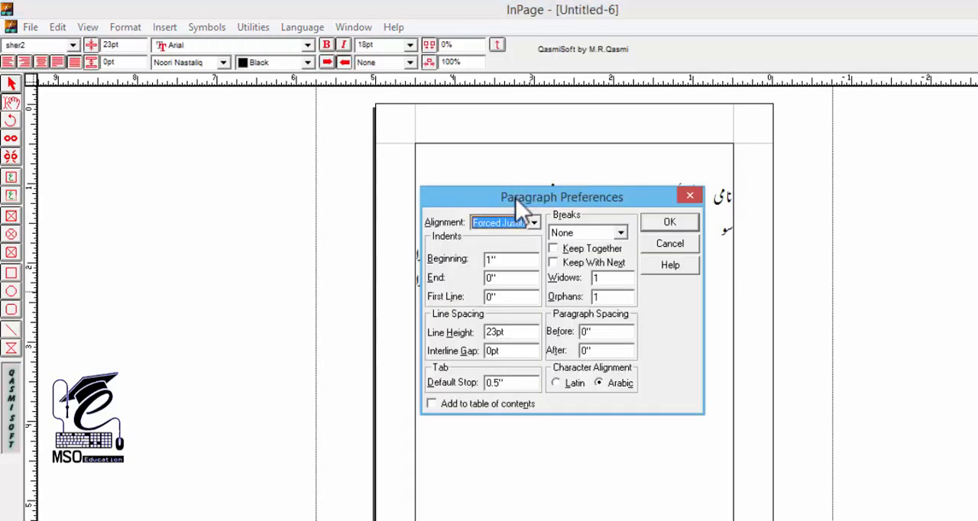
pyautogui.moveTo(516, 199); pyautogui.dragTo(579, 183)
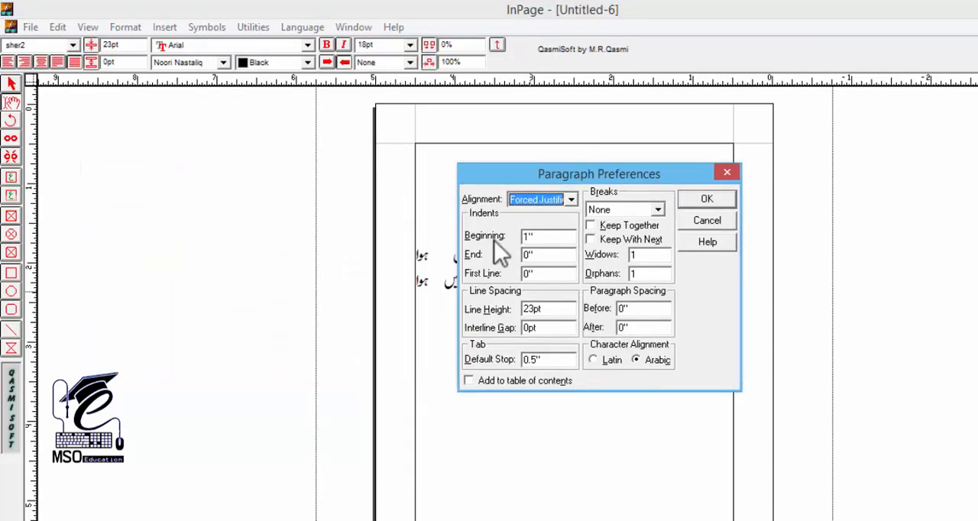
# Compare the second couplet's paragraph indent settings with the text on the page, and close the preferences without changes
pyautogui.moveTo(514, 115); pyautogui.dragTo(183, 115)
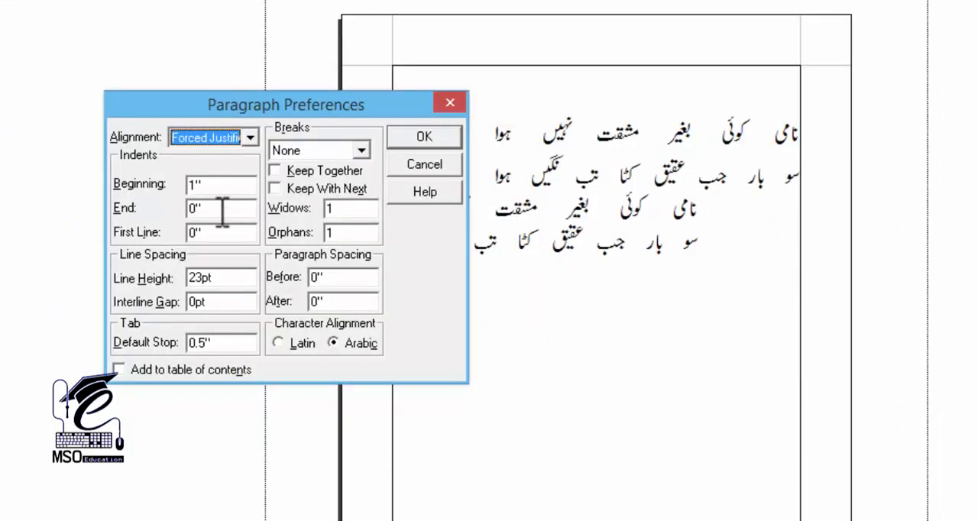
pyautogui.moveTo(258, 103); pyautogui.dragTo(817, 101)
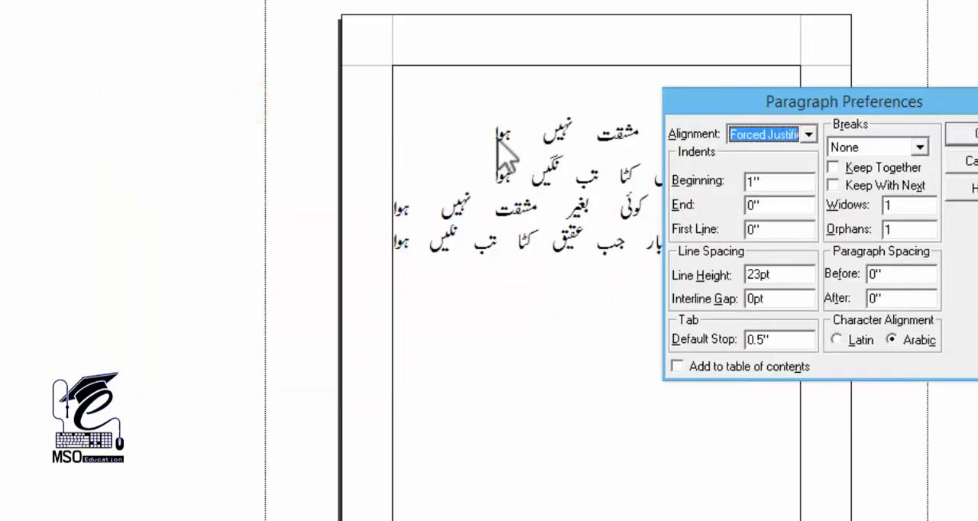
pyautogui.click(963, 162)
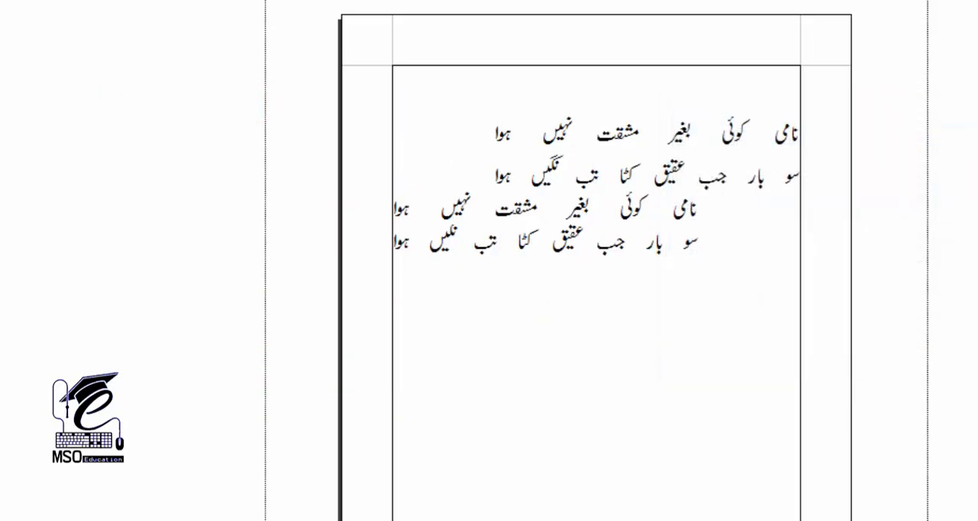
# Create a new style sheet named sher3 with S as its Control + Shift shortcut letter
pyautogui.click(617, 242)
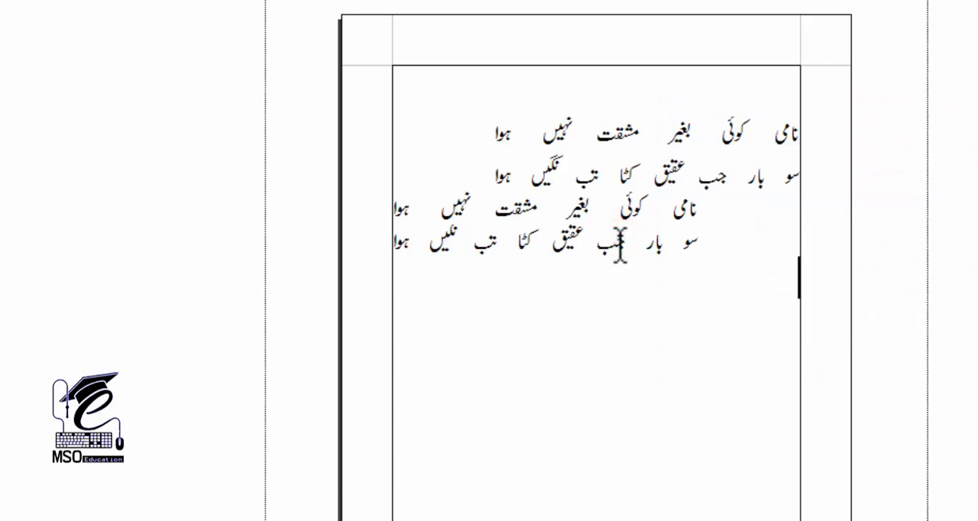
pyautogui.hotkey('shift', 'F11')
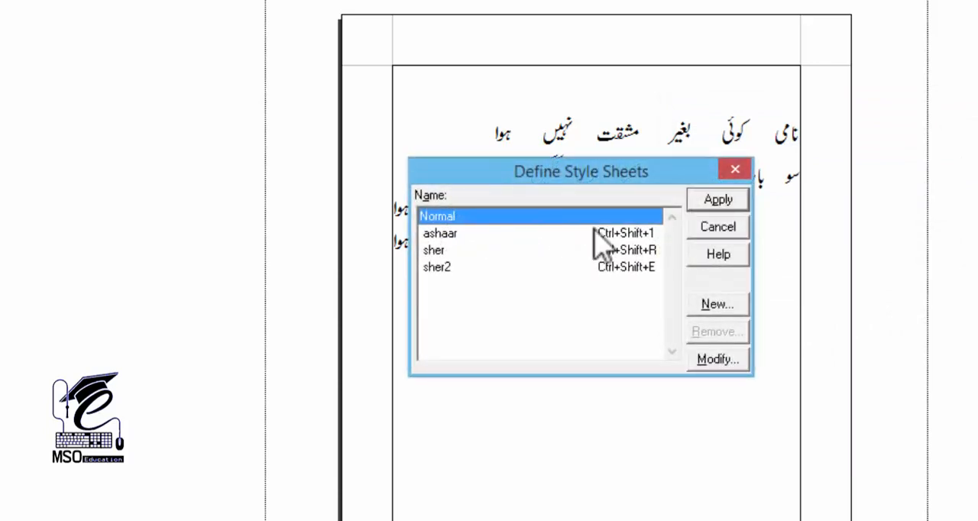
pyautogui.moveTo(497, 163); pyautogui.dragTo(184, 163)
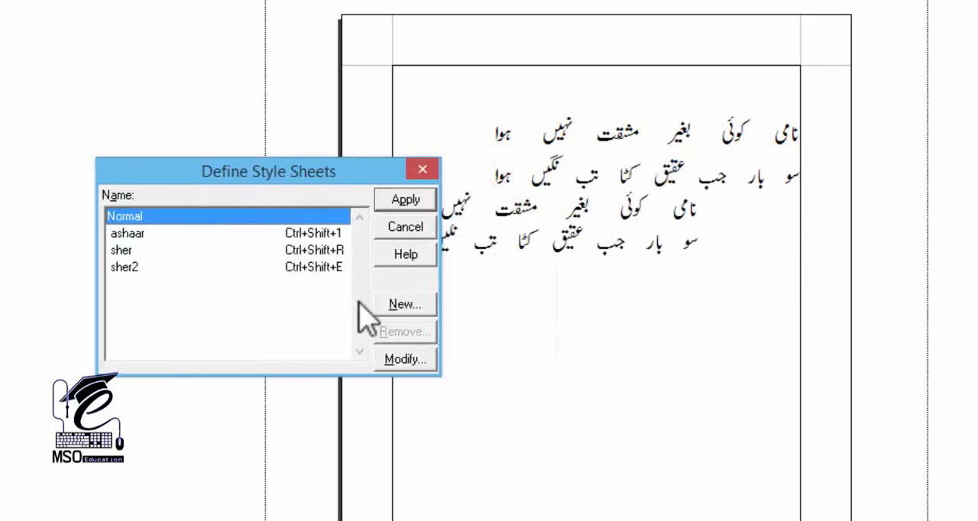
pyautogui.click(404, 304)
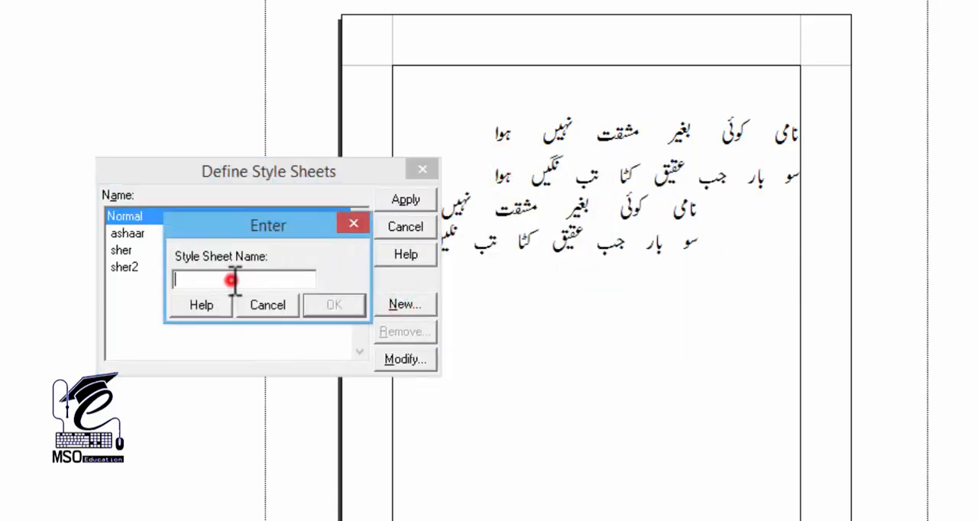
pyautogui.write('sher3')
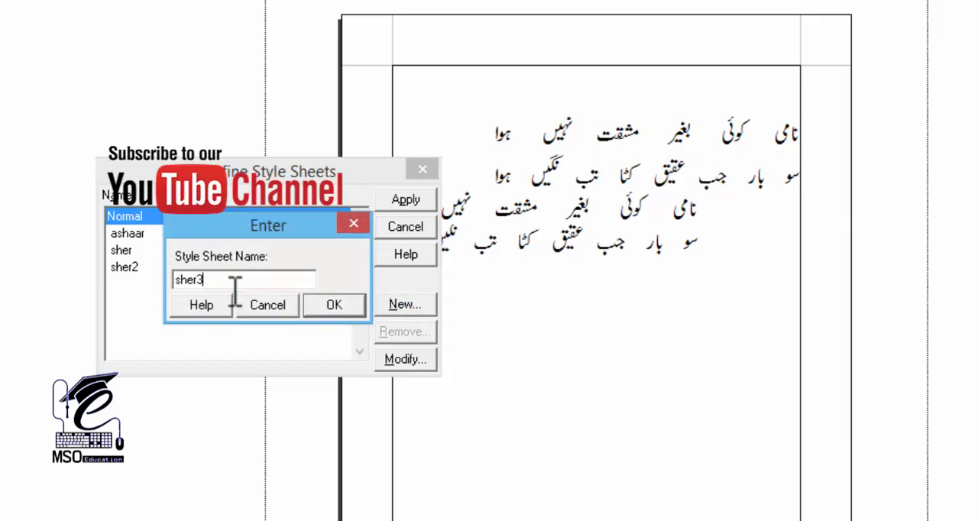
pyautogui.click(325, 306)
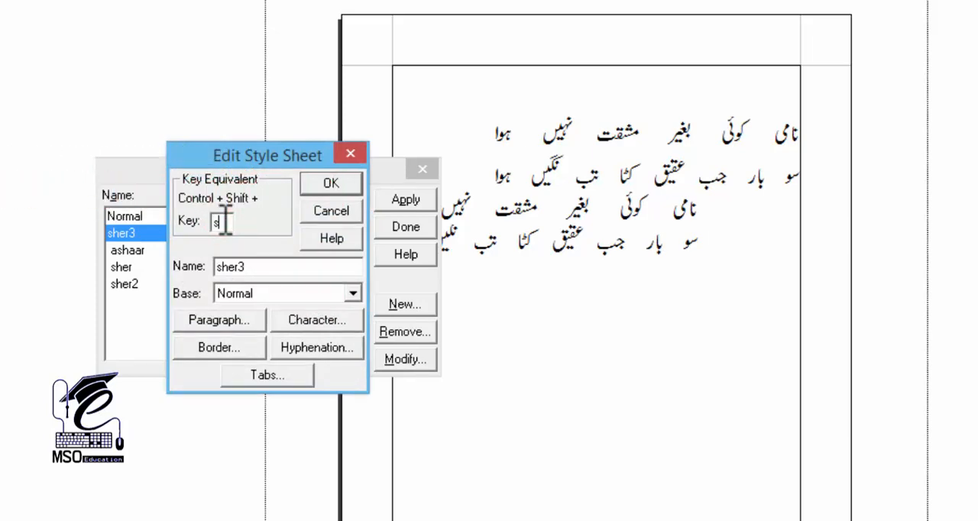
# Give the sher3 style forced justification, beginning and end indents of 0.5 and a line height of 23, and save the style definitions
pyautogui.click(223, 321)
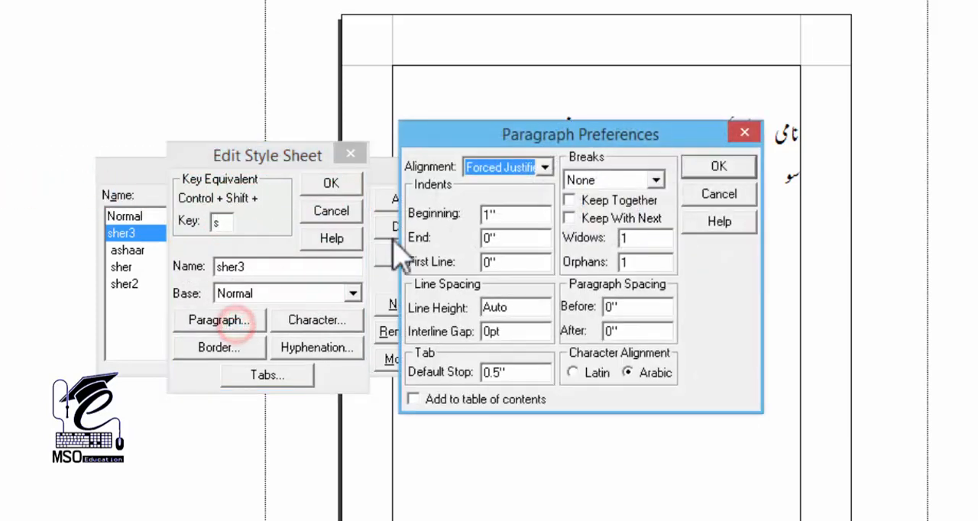
pyautogui.doubleClick(508, 214)
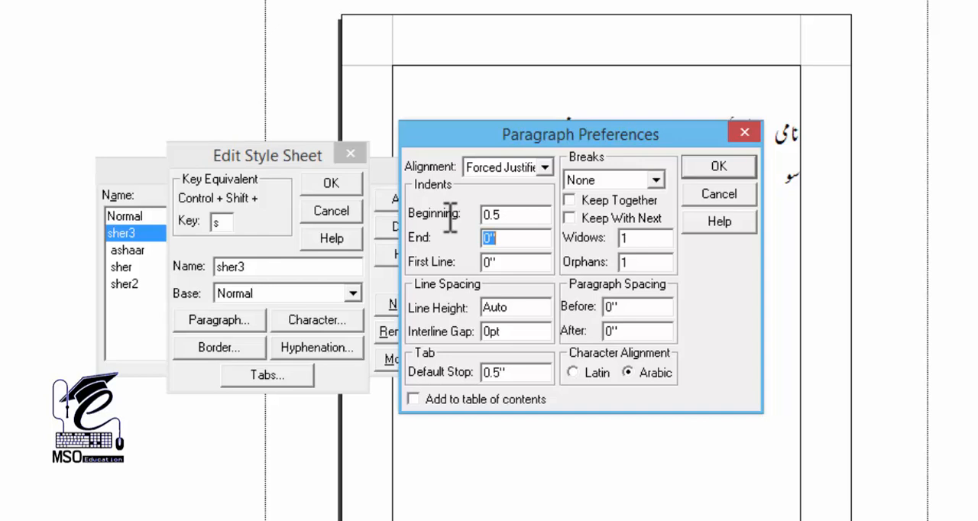
pyautogui.click(505, 166)
pyautogui.click(483, 243)
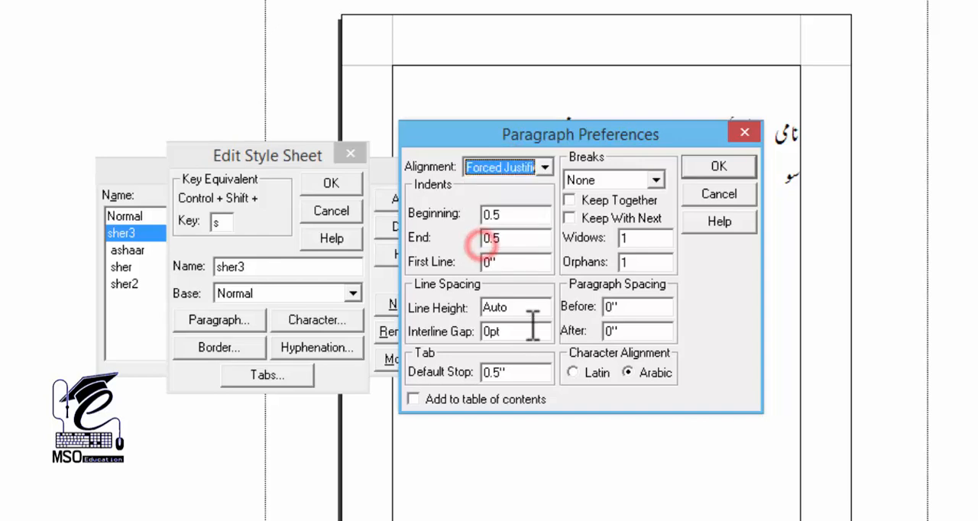
pyautogui.doubleClick(510, 309)
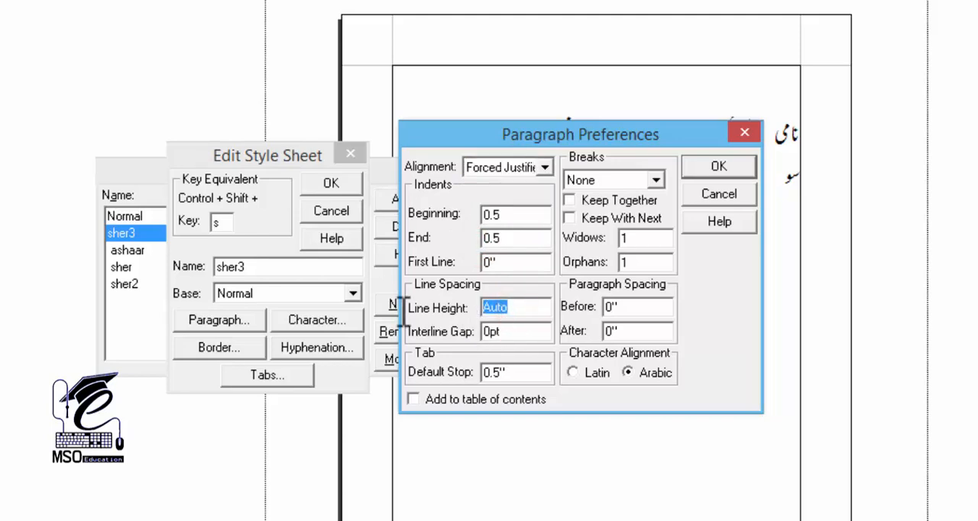
pyautogui.click(722, 170)
pyautogui.click(327, 187)
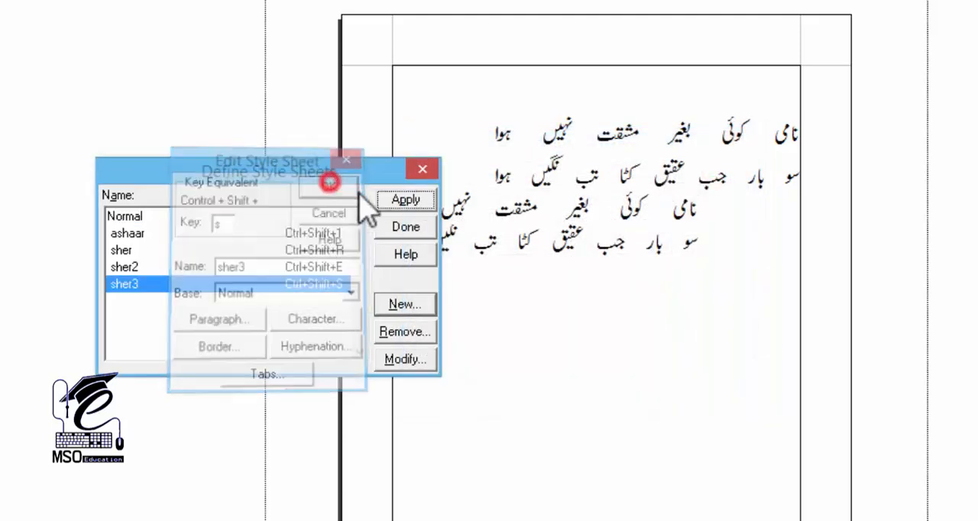
pyautogui.click(403, 227)
# Paste the couplet again below the second one and apply the sher3 style to both of its lines
pyautogui.write('نامی کوئی بغیر مشقت نہیں ہوا سو بار جب عقیق کٹا تب نگیں ہوا')
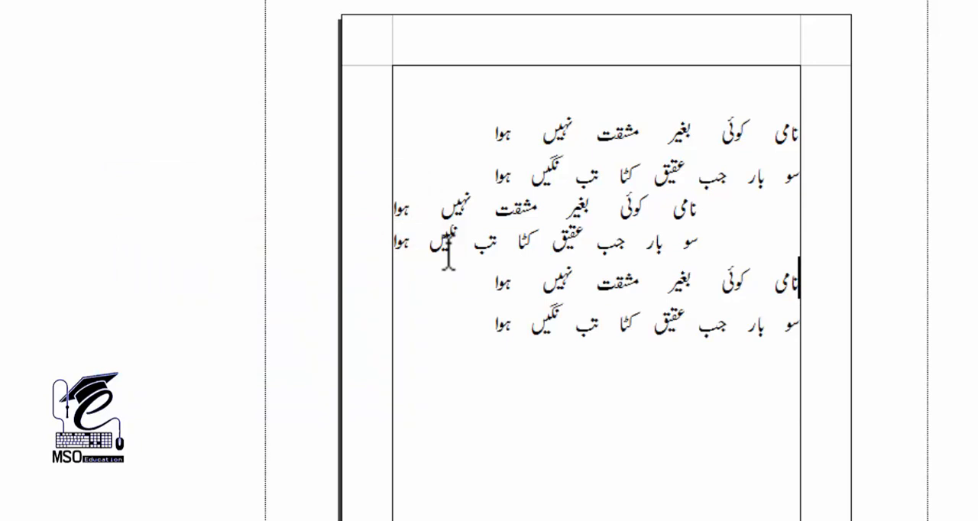
pyautogui.hotkey('ctrl', 'shift', 's')
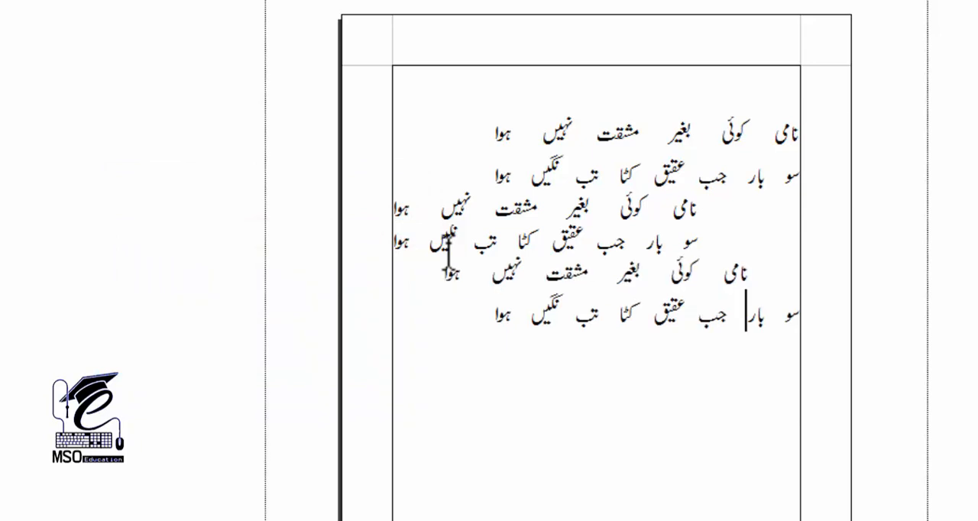
pyautogui.press('Down')
pyautogui.hotkey('ctrl', 'shift', 's')
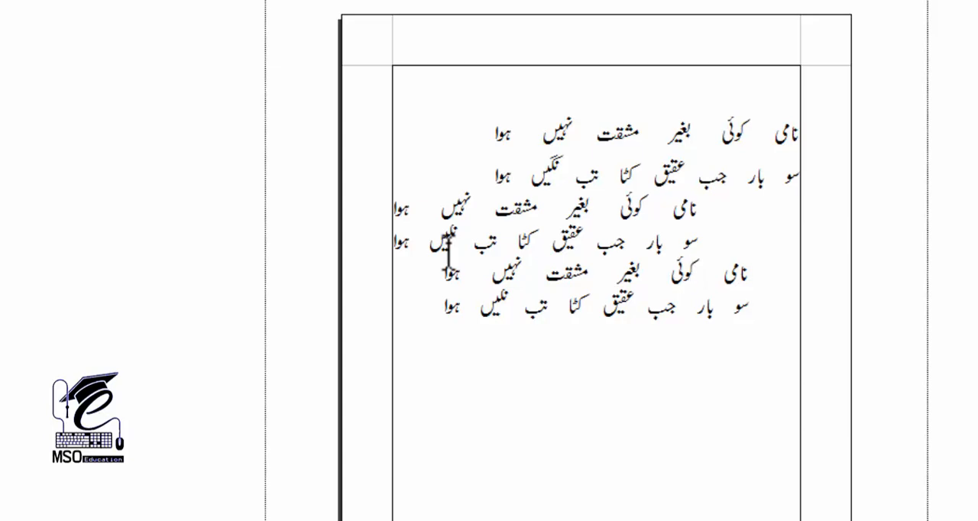
pyautogui.hotkey('ctrl', '2')
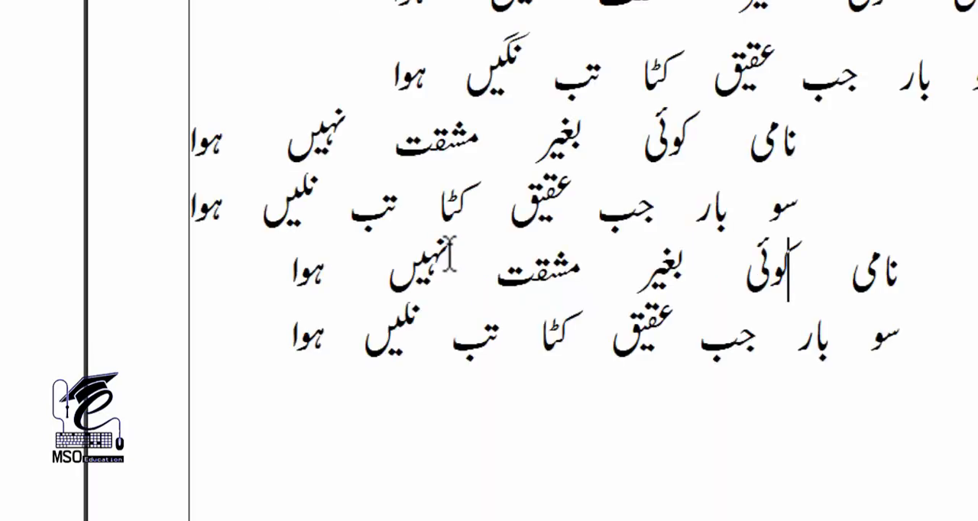
pyautogui.moveTo(511, 256); pyautogui.dragTo(378, 355)
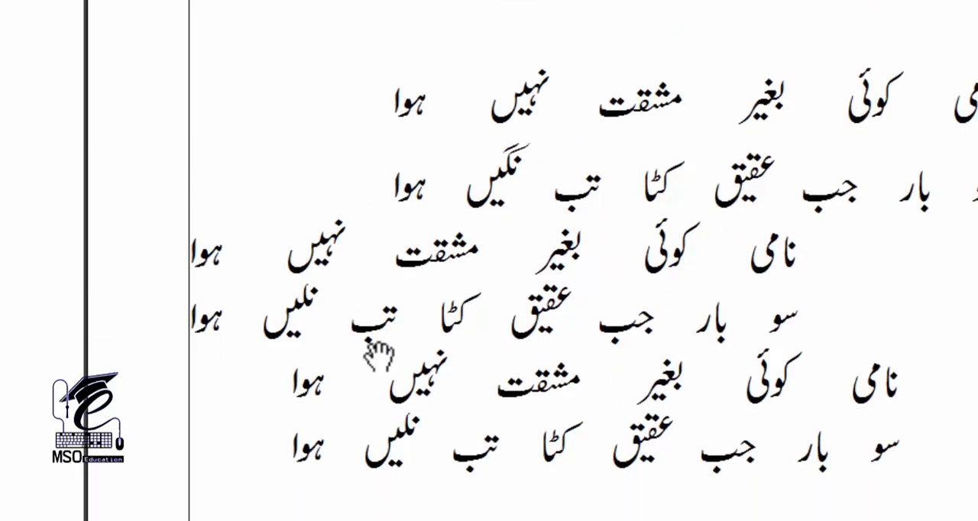
pyautogui.hotkey('ctrl', '1')
# Enter the heading بقول شاعر followed by the poetic verse sign on the empty line above the couplets, and centre it
pyautogui.scroll(3, 525, 219)
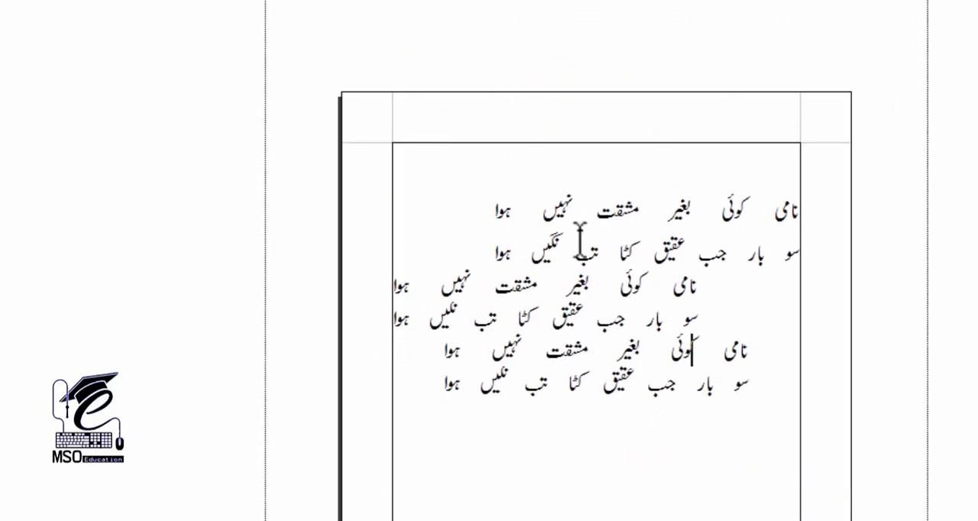
pyautogui.click(594, 164)
pyautogui.write('بقول')
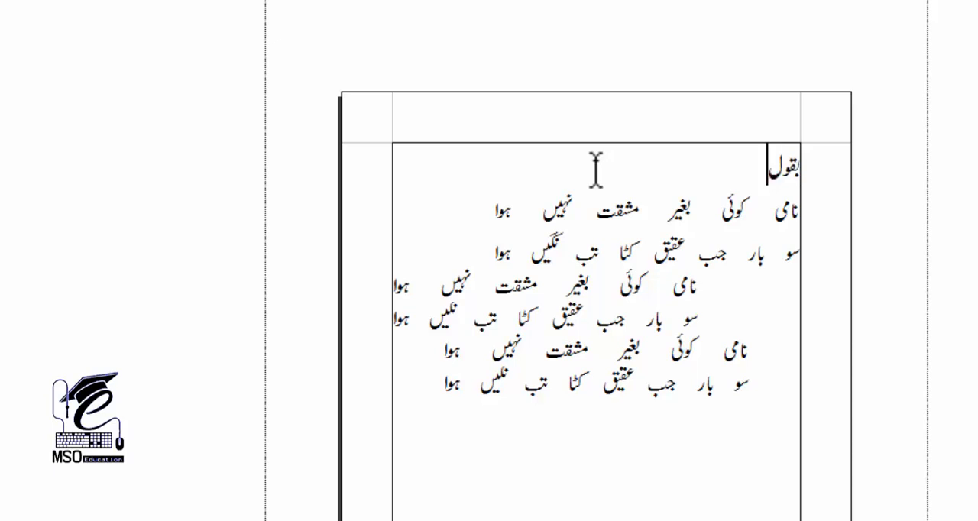
pyautogui.write(' شاعر')
pyautogui.hotkey('ctrl', 'e')
# Set the whole heading's font size to 36 pt
pyautogui.hotkey('shift', 'Home')
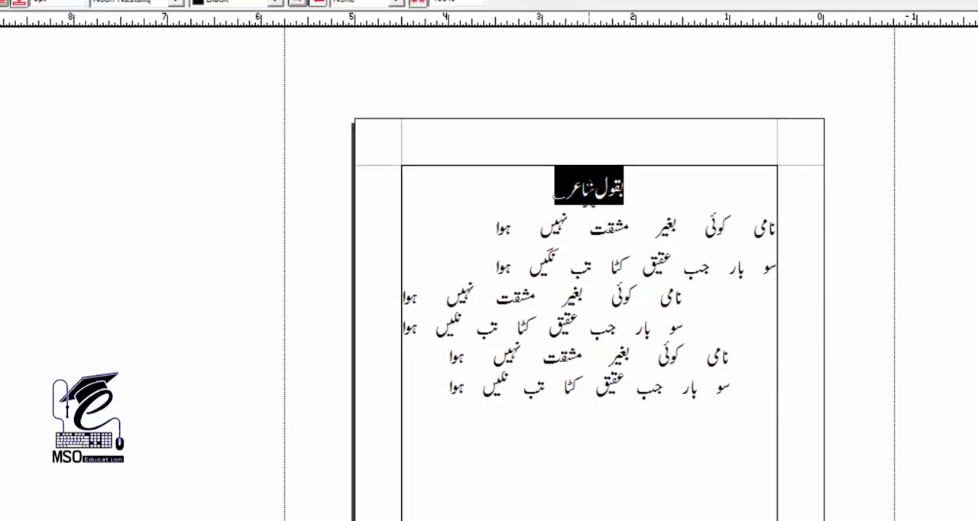
pyautogui.write('36pt')
pyautogui.press('Return')
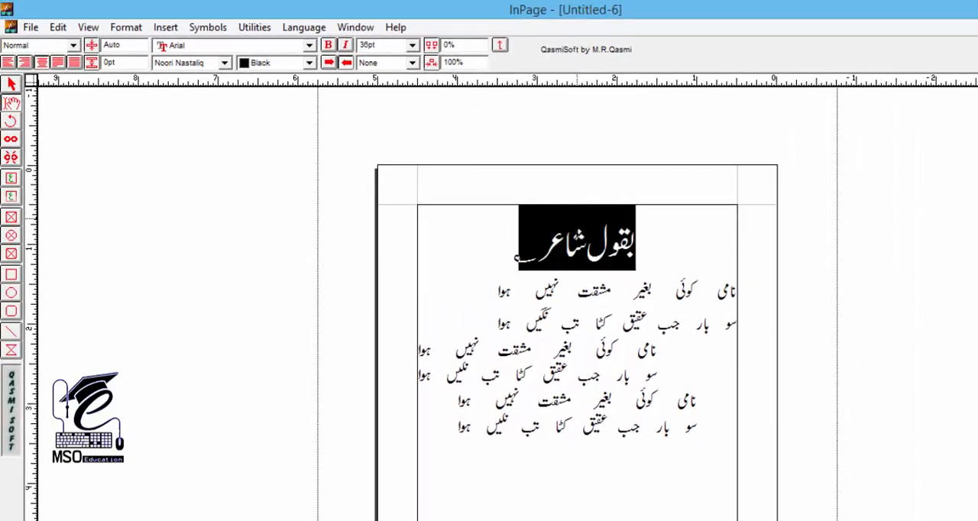
pyautogui.press('End')
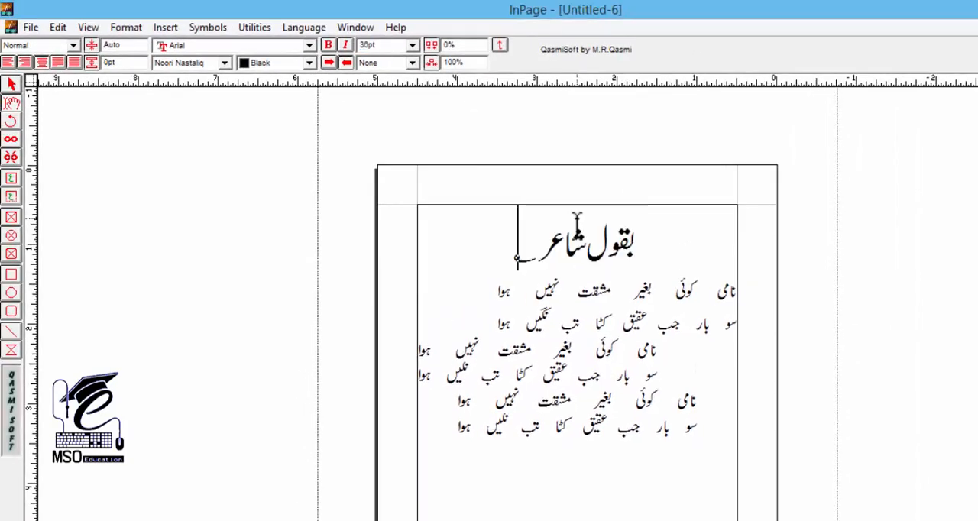
# Insert a blank line above the first couplet and another above the second couplet
pyautogui.press('Left')
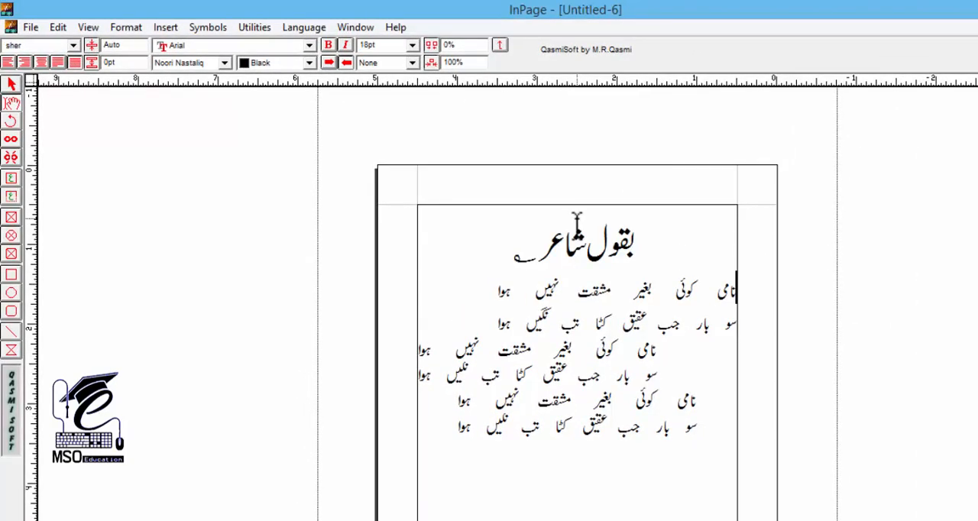
pyautogui.press('Return')
pyautogui.press('Down')
pyautogui.press('Return')
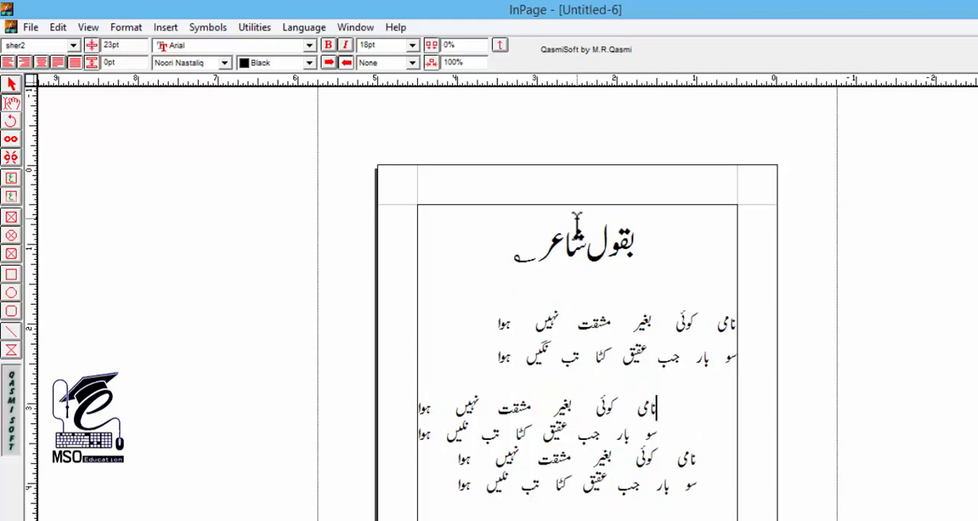
# Insert a blank line above the third couplet
pyautogui.press('Return')
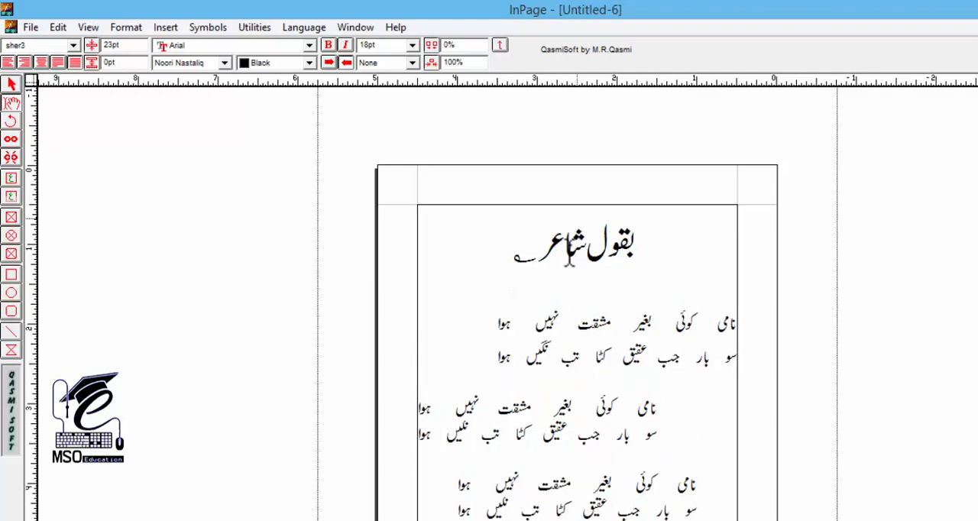
pyautogui.scroll(-3, 564, 313)
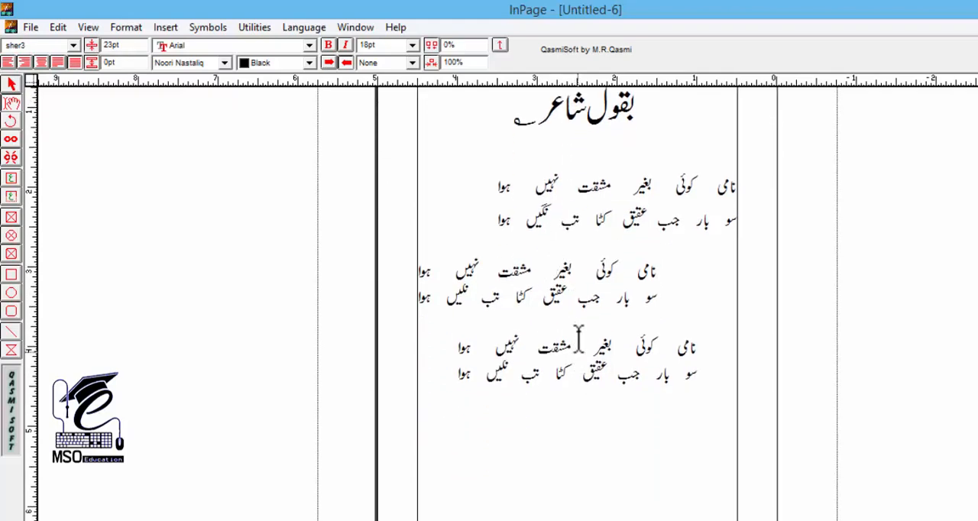
pyautogui.scroll(1, 578, 338)
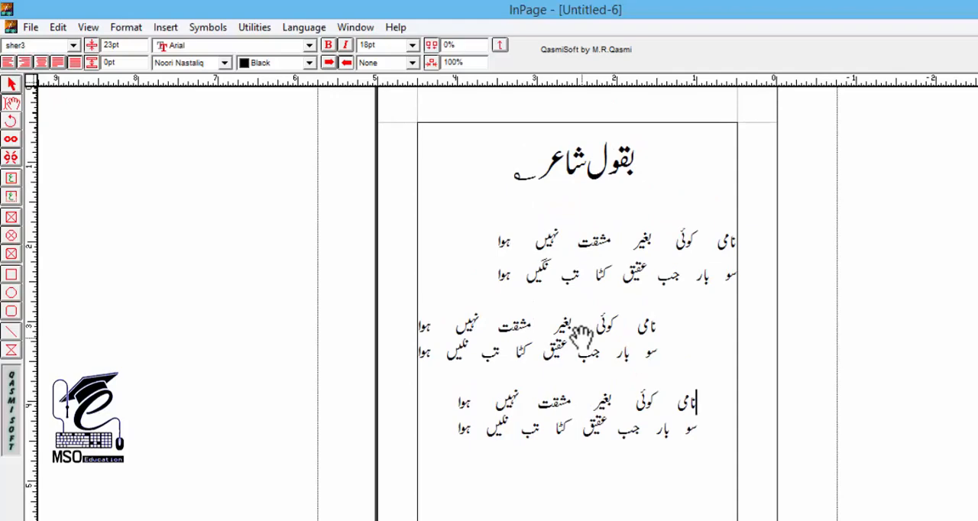
# Copy both lines of the third couplet and paste them into a new single-page A4 portrait document
pyautogui.tripleClick(575, 403)
pyautogui.moveTo(571, 416); pyautogui.dragTo(575, 431)
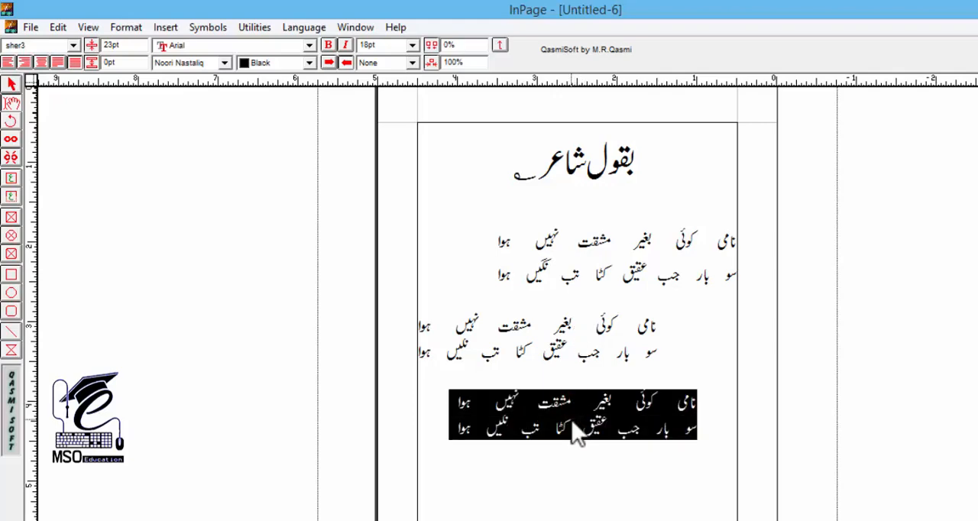
pyautogui.hotkey('ctrl', 'n')
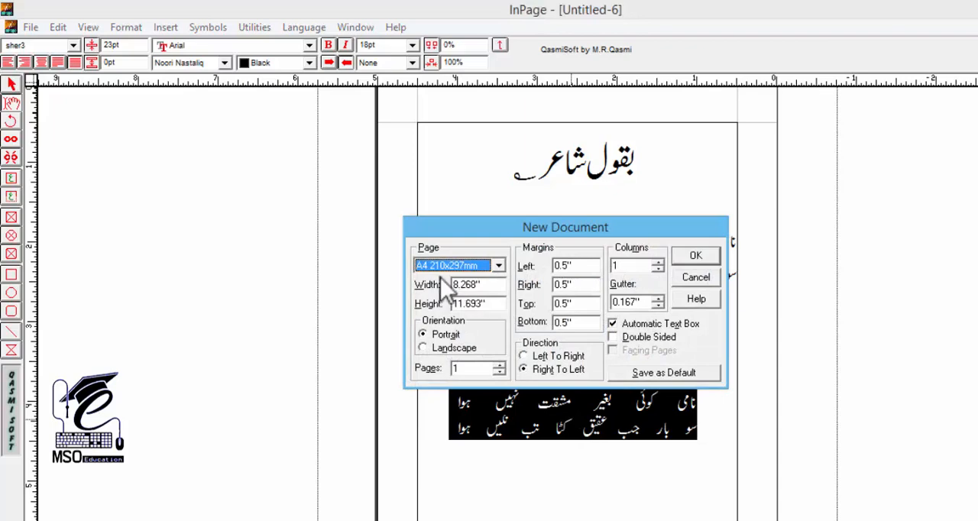
pyautogui.click(691, 253)
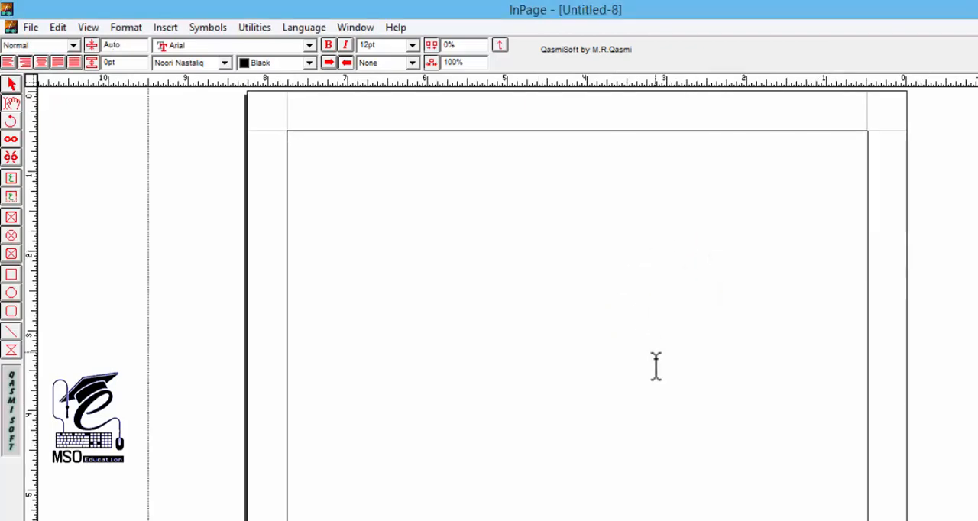
pyautogui.hotkey('ctrl', 'v')
pyautogui.moveTo(636, 307); pyautogui.dragTo(635, 456)
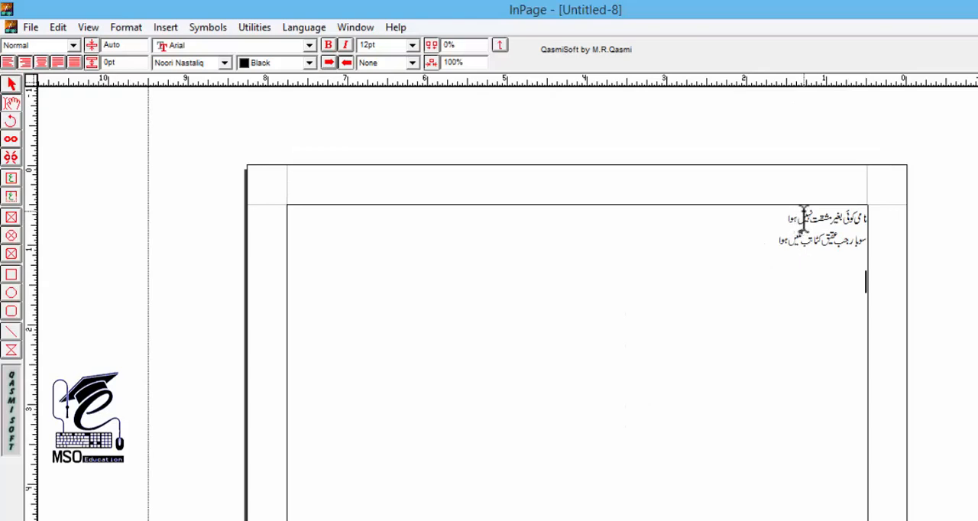
pyautogui.moveTo(593, 348); pyautogui.dragTo(638, 301)
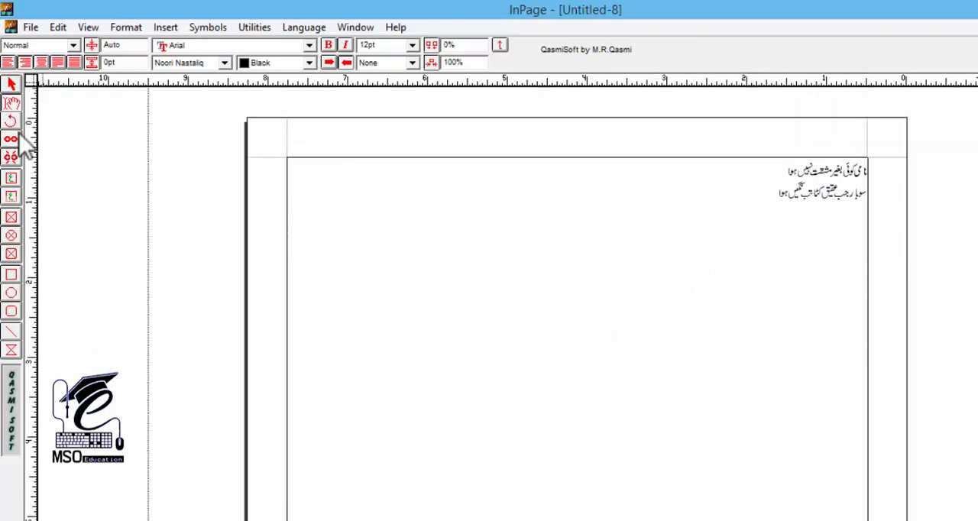
# Insert a table with 1 row and 3 columns below the pasted couplet
pyautogui.click(162, 28)
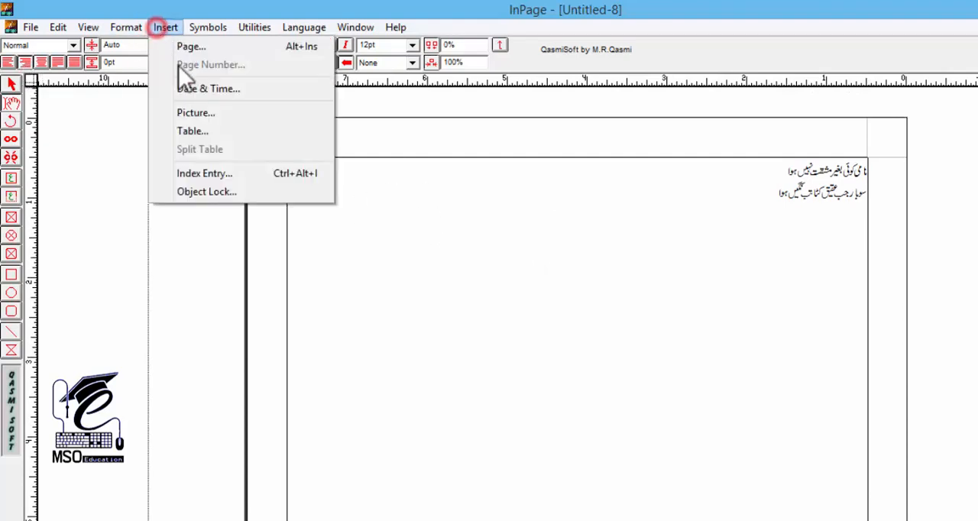
pyautogui.click(205, 133)
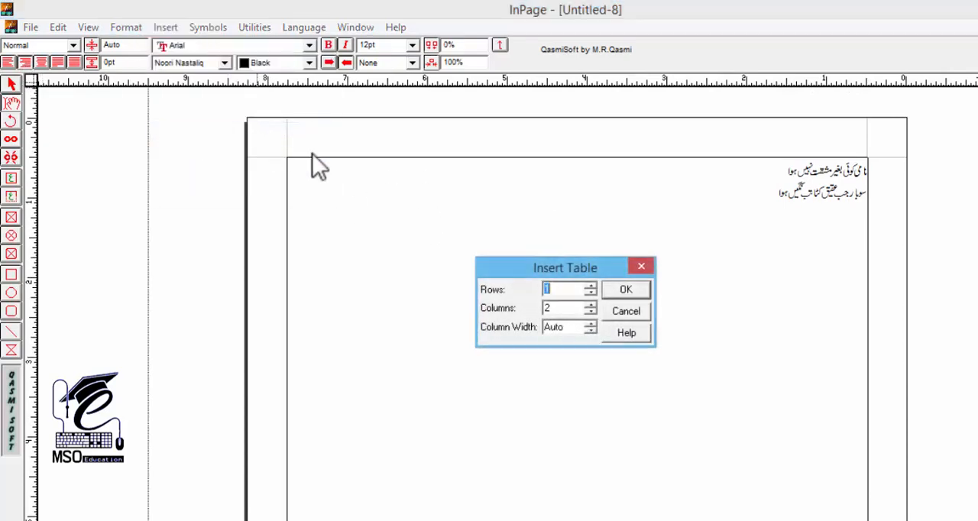
pyautogui.doubleClick(559, 309)
pyautogui.write('3')
pyautogui.click(562, 288)
pyautogui.click(626, 290)
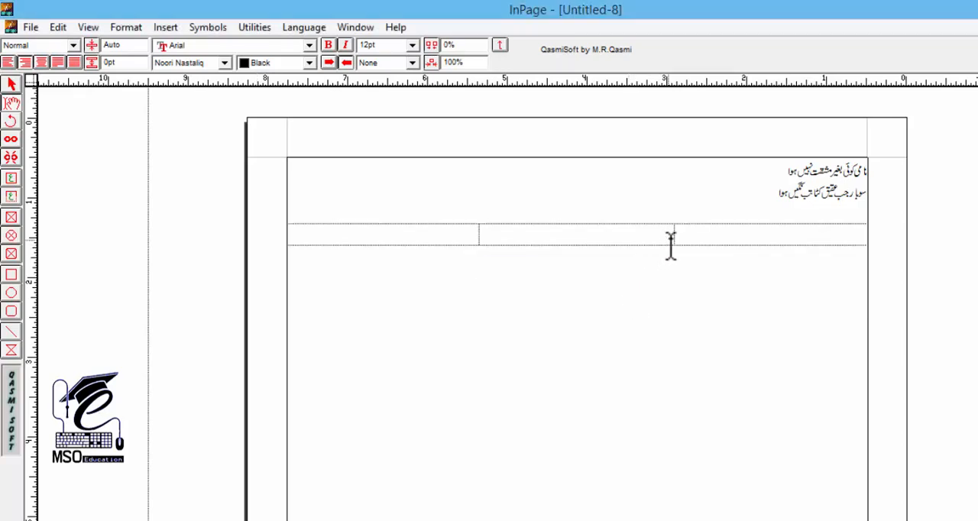
# Place a vertical guide at the horizontal centre of the page's text box
pyautogui.click(10, 84)
pyautogui.click(606, 318)
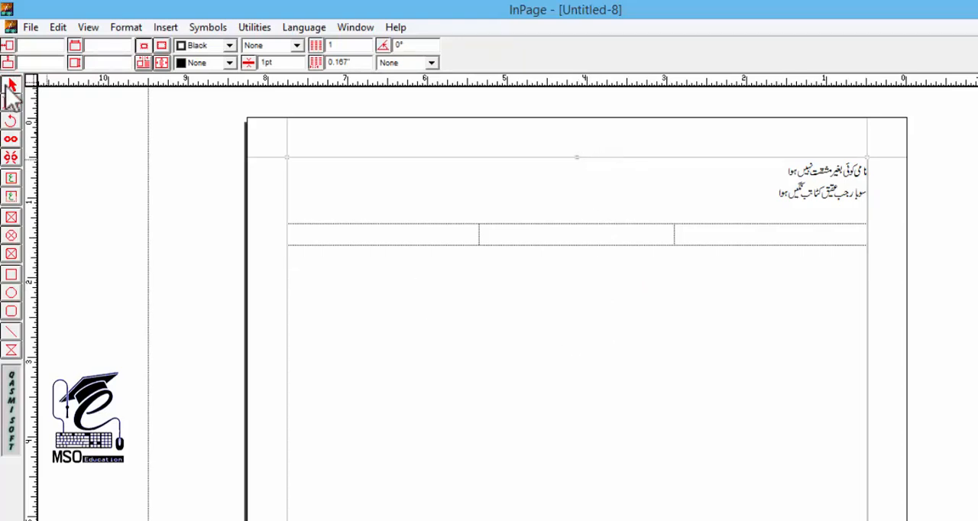
pyautogui.click(572, 321)
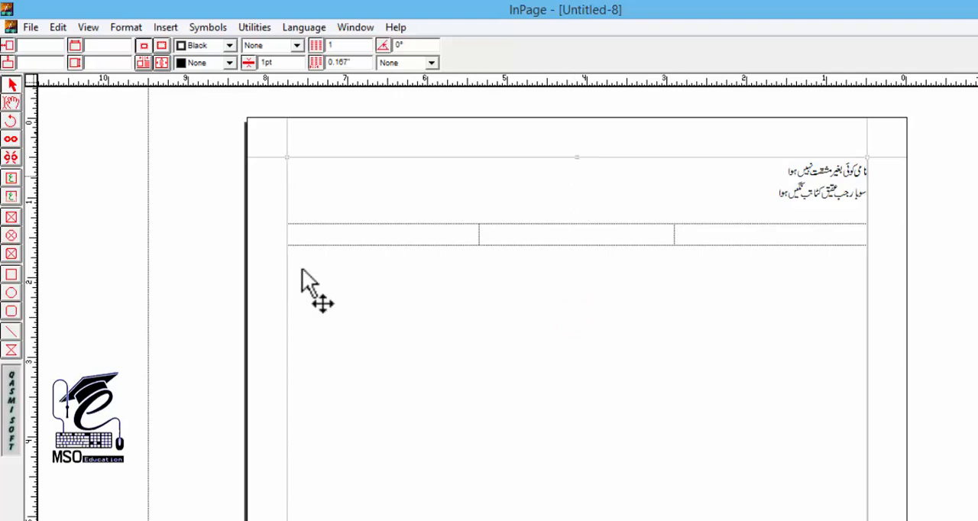
pyautogui.moveTo(30, 339); pyautogui.dragTo(578, 359)
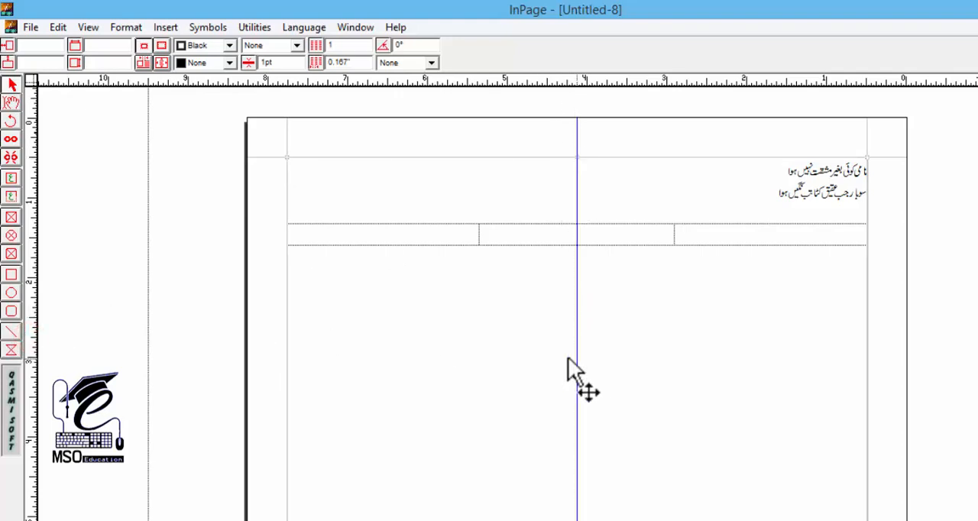
# Narrow the table's middle column to a small gap around the centre guide by moving both of its borders inward
pyautogui.doubleClick(612, 233)
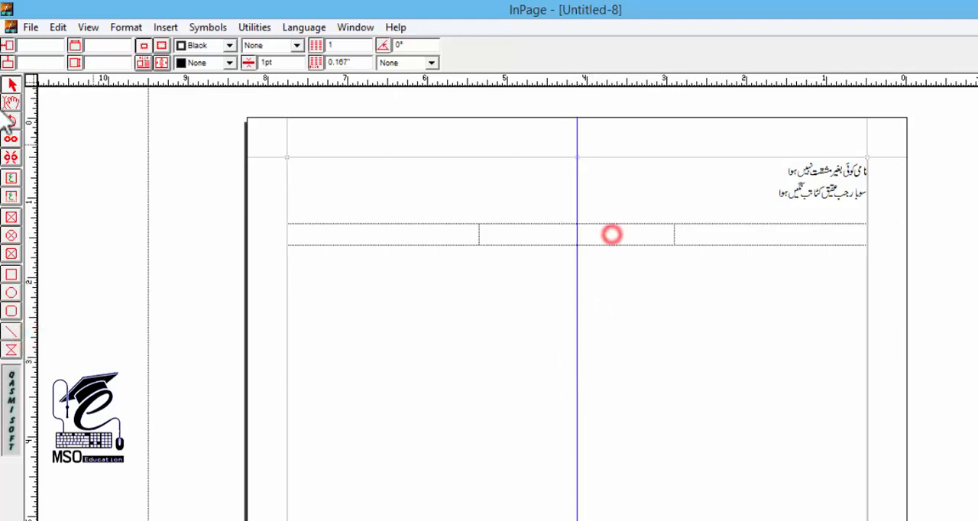
pyautogui.click(675, 233)
pyautogui.moveTo(675, 233); pyautogui.dragTo(598, 233)
pyautogui.moveTo(483, 235); pyautogui.dragTo(557, 235)
pyautogui.click(600, 250)
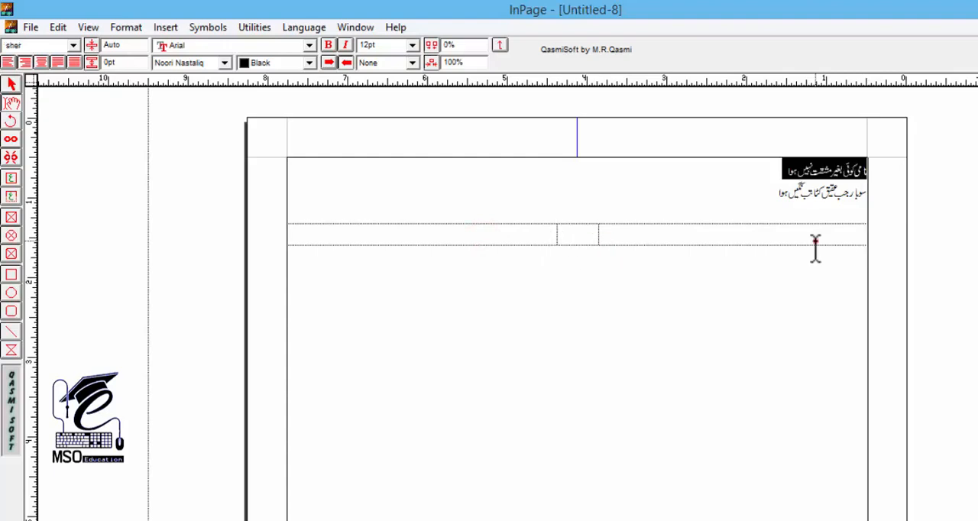
# Copy the couplet's first line into the table's right cell and its second line into the left cell, without extra blank lines
pyautogui.click(816, 241)
pyautogui.write('نامی کوئی بغیر مشقت نہیں ہوا')
pyautogui.tripleClick(814, 190)
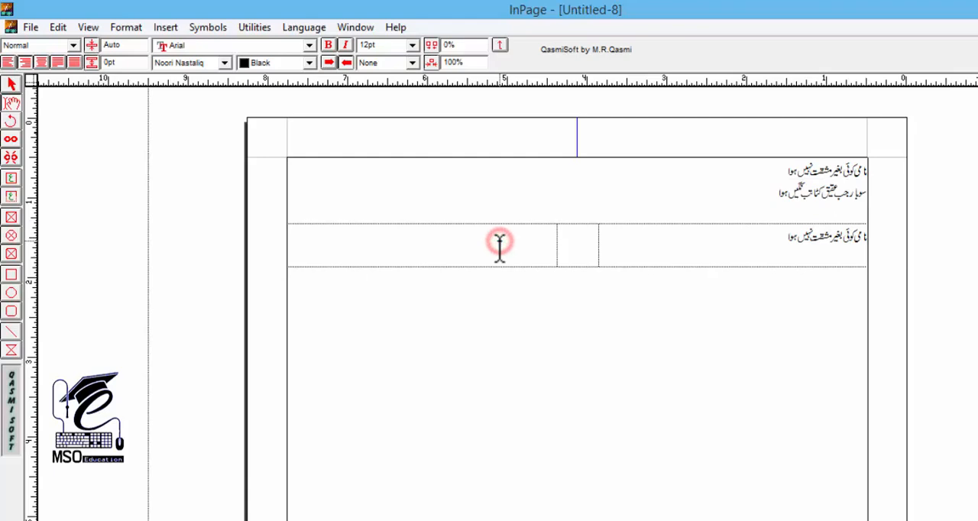
pyautogui.write('مار رحب عشق کتاب نگیں ہوا')
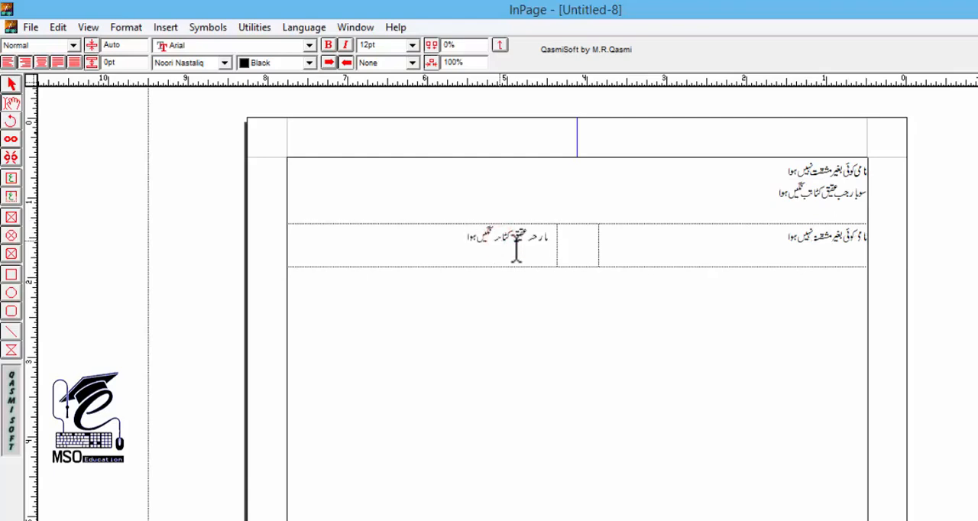
pyautogui.click(631, 256)
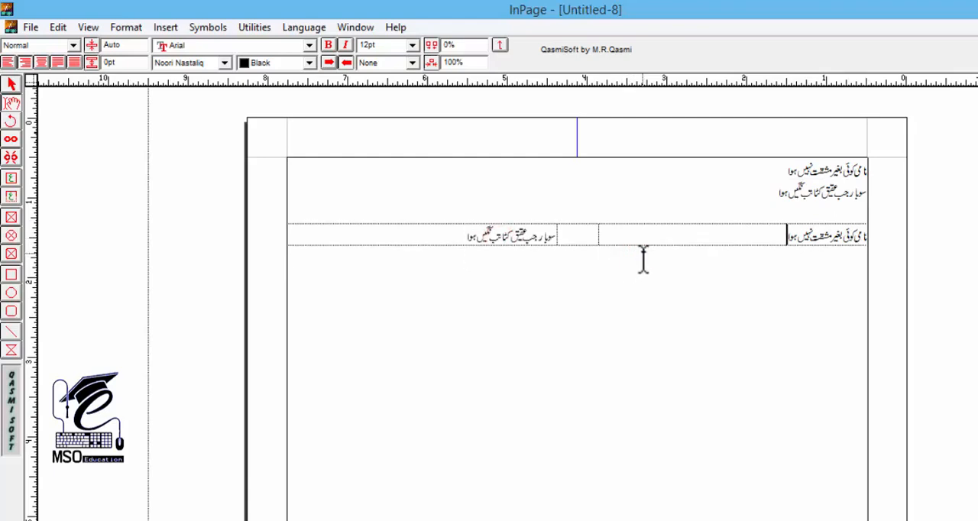
# Force-justify the verse lines in the table's right and left cells so that each spans its cell's full width
pyautogui.click(75, 62)
pyautogui.click(489, 230)
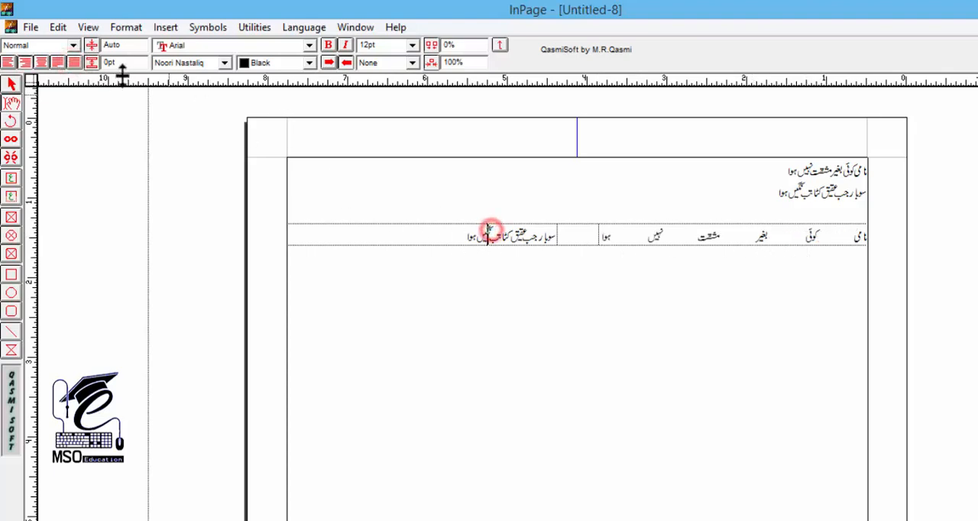
pyautogui.click(74, 62)
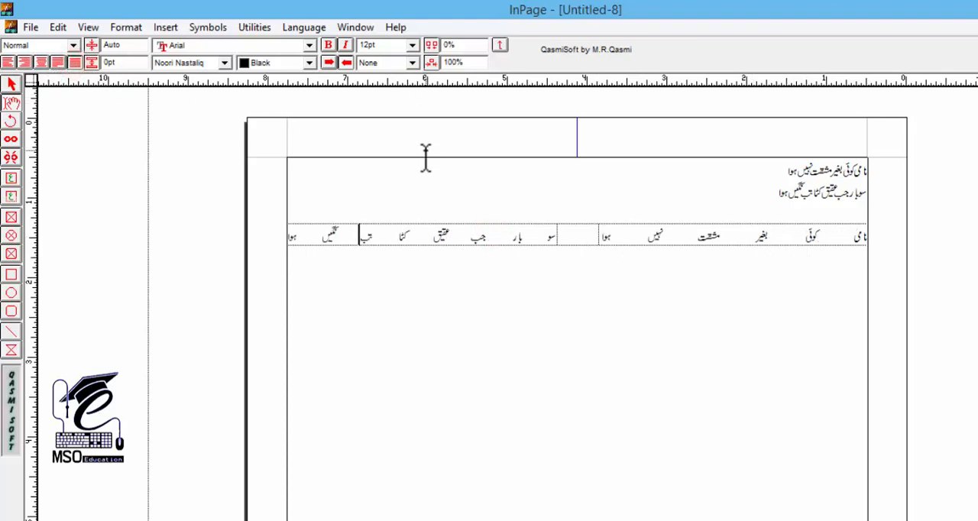
# Set the font size of the entire table row to 18 pt
pyautogui.tripleClick(743, 234)
pyautogui.keyDown('shift'); pyautogui.click(421, 237); pyautogui.keyUp('shift')
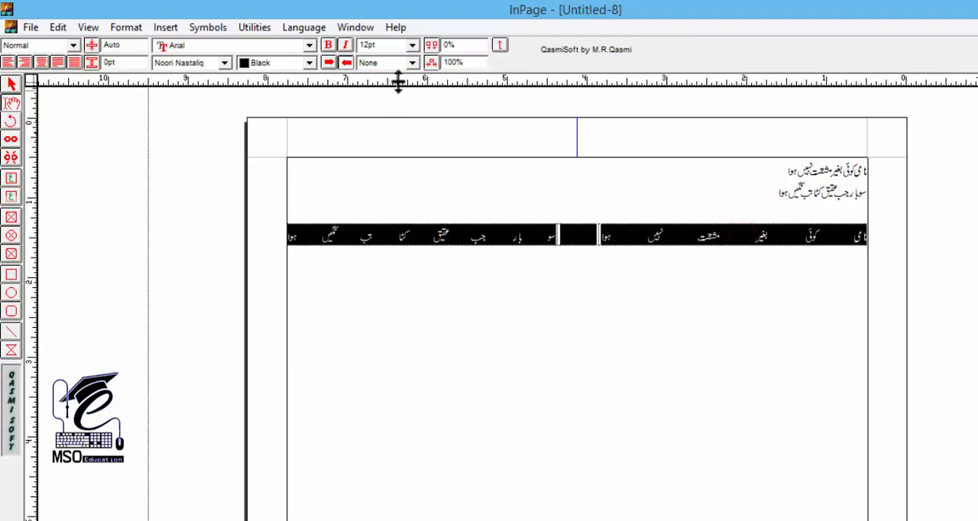
pyautogui.click(413, 45)
pyautogui.click(384, 100)
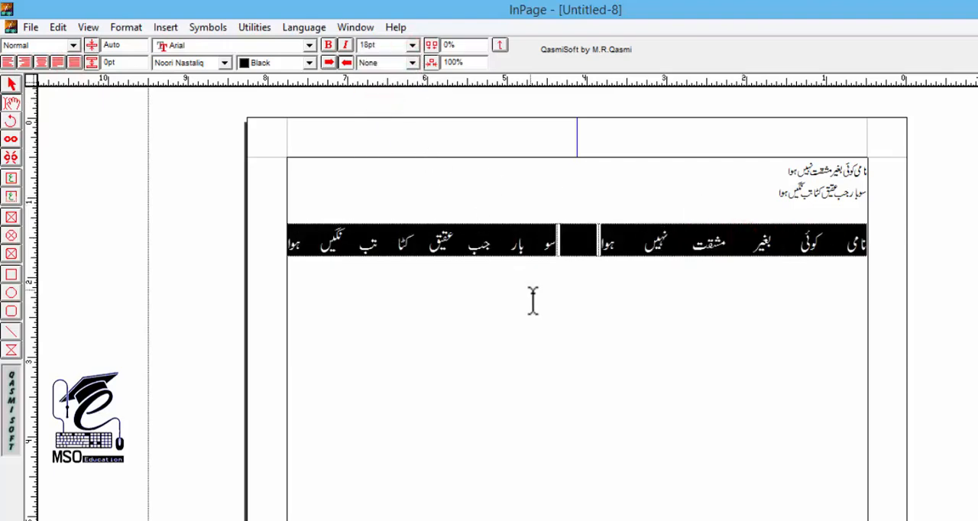
# Add a second row to the table, starting from its last cell
pyautogui.click(540, 231)
pyautogui.press('F7')
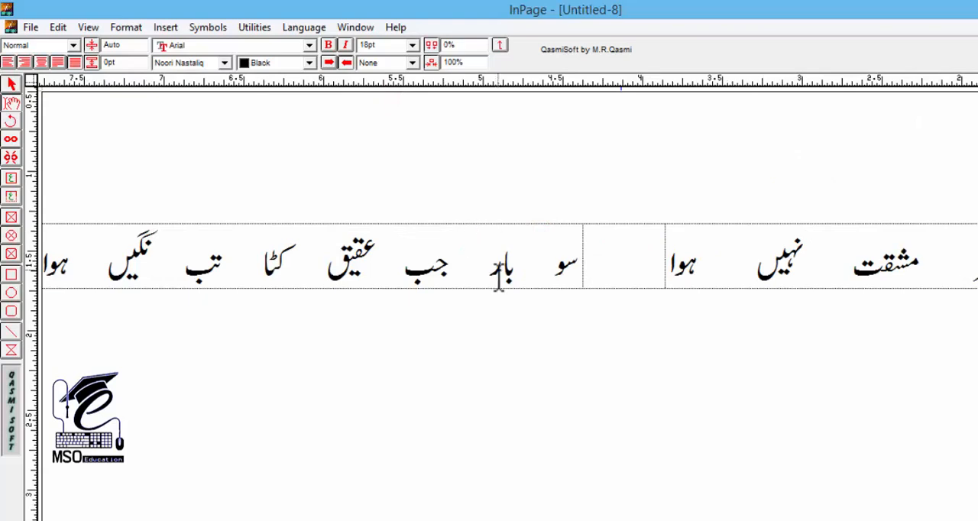
pyautogui.press('F6')
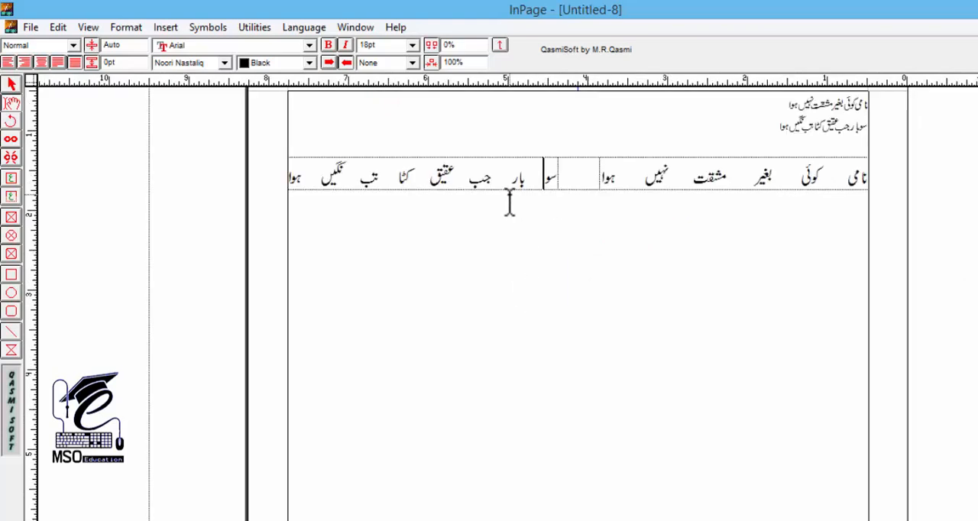
pyautogui.press('Tab')
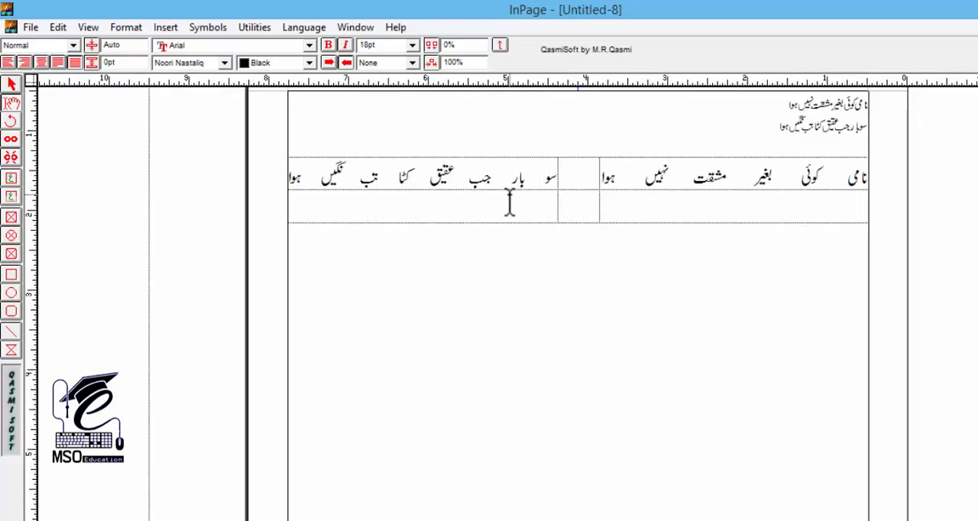
# Copy the first verse line from the first row into the right cell of the second row
pyautogui.press('Up')
pyautogui.hotkey('ctrl', 'c')
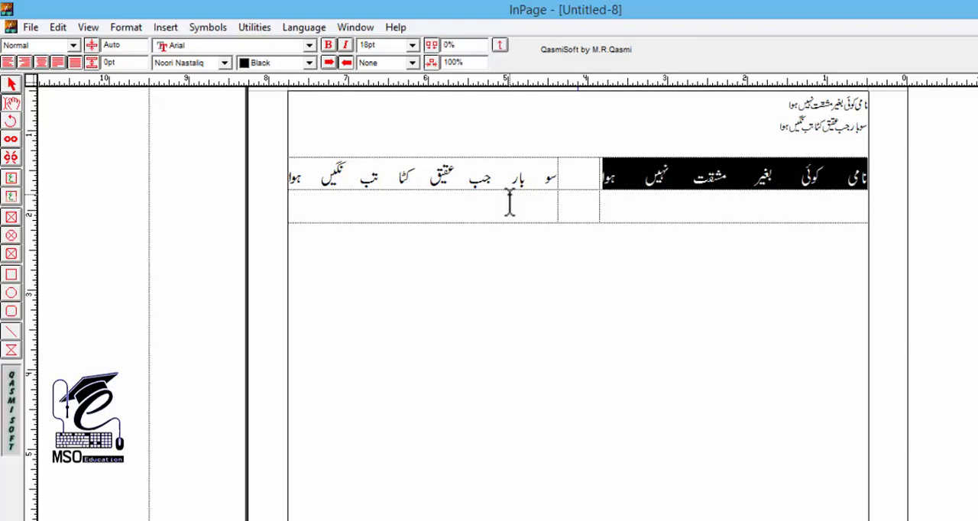
pyautogui.press('Tab')
pyautogui.press('Tab')
pyautogui.press('Tab')
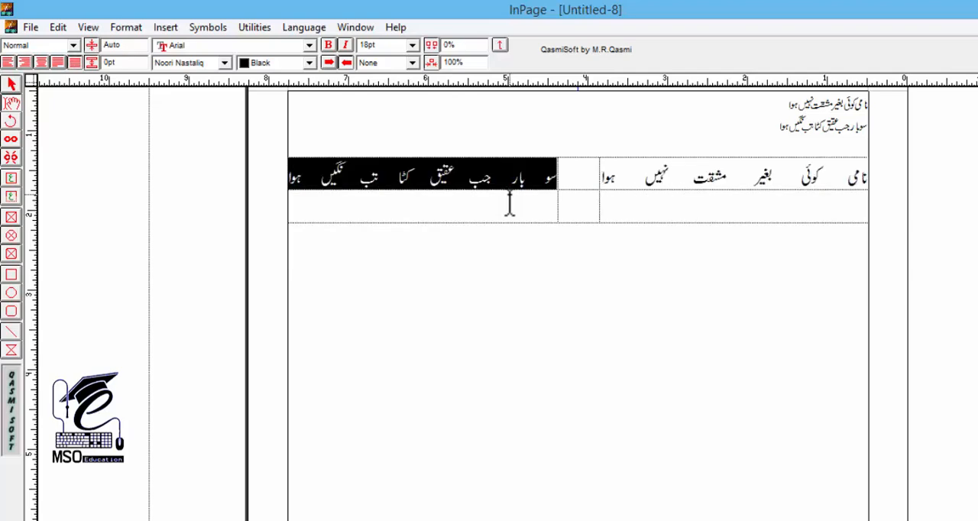
pyautogui.hotkey('ctrl', 'v')
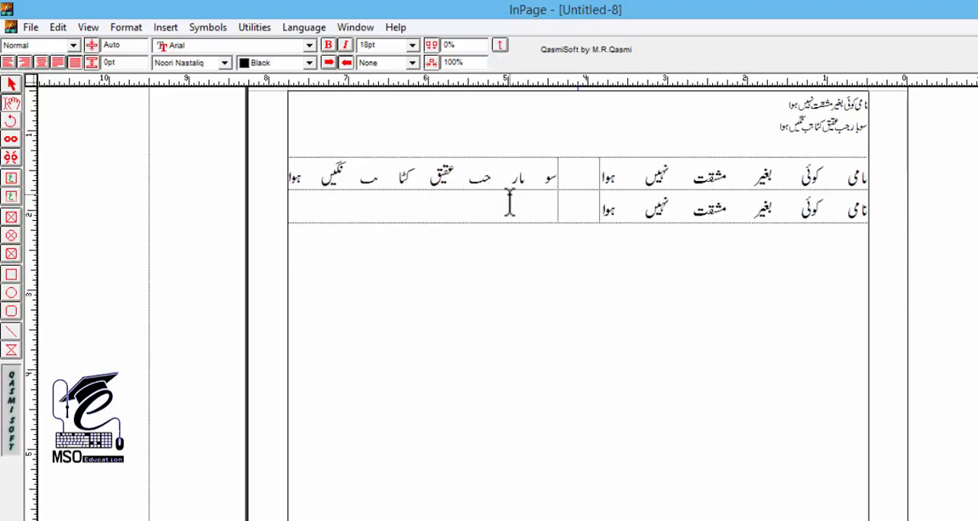
# Add a third table row and copy the second verse line from the first row into the second row's left cell
pyautogui.press('Up')
pyautogui.press('Tab')
pyautogui.hotkey('ctrl', 'c')
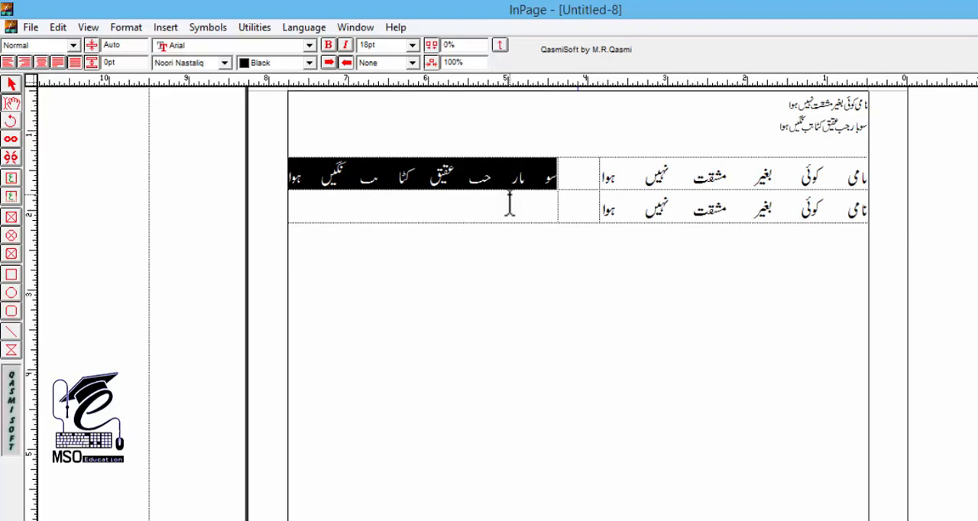
pyautogui.press('Down')
pyautogui.press('Tab')
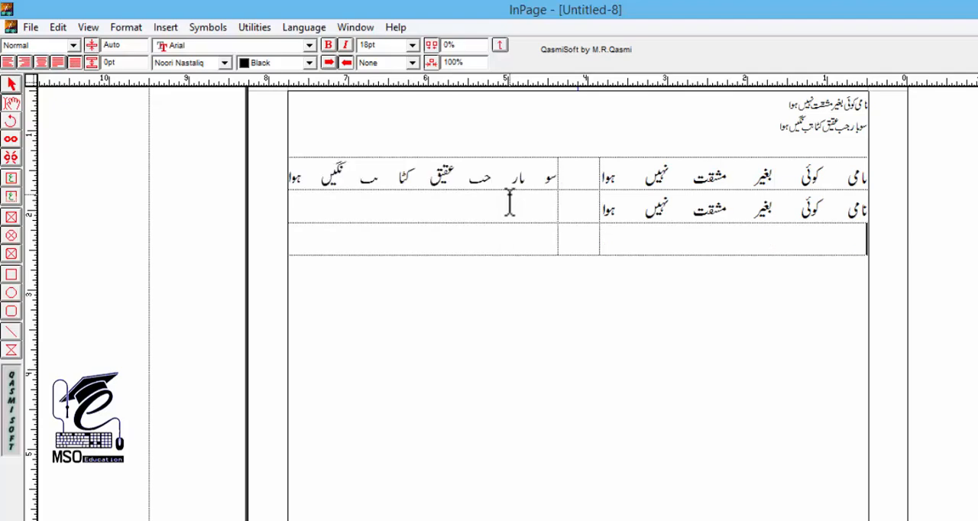
pyautogui.press('Tab')
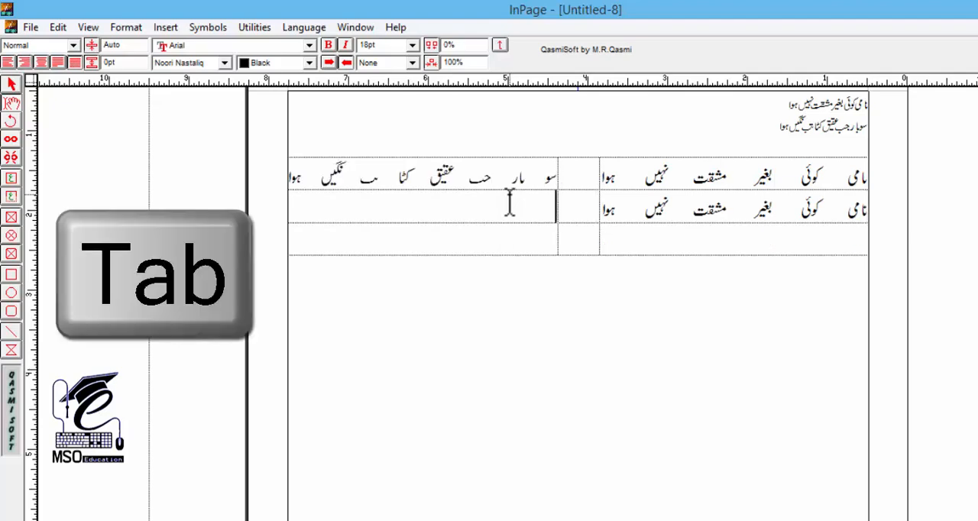
pyautogui.hotkey('ctrl', 'v')
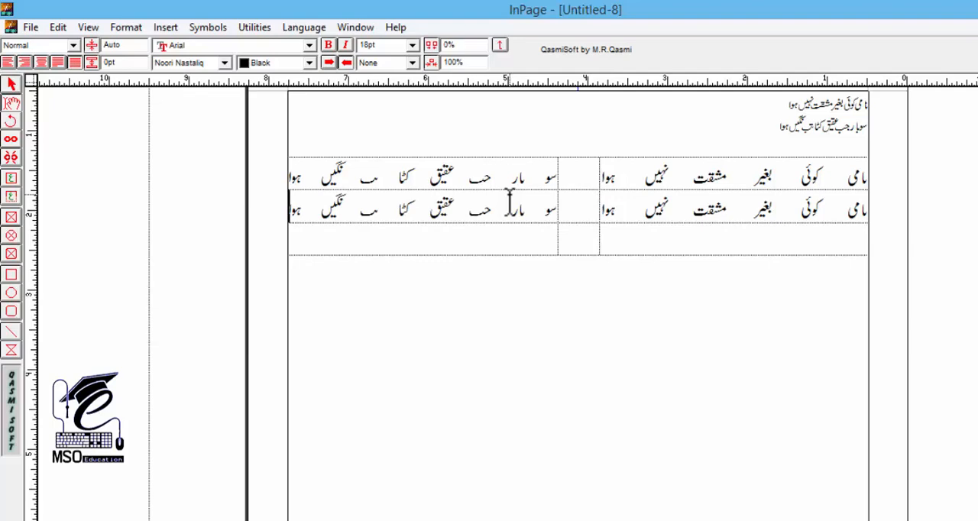
# Paste the second verse line into the left cell of the third row
pyautogui.press('Tab')
pyautogui.press('Tab')
# Copy the first verse line from the second row into the right cell of the third row
pyautogui.press('Tab')
pyautogui.hotkey('ctrl', 'v')
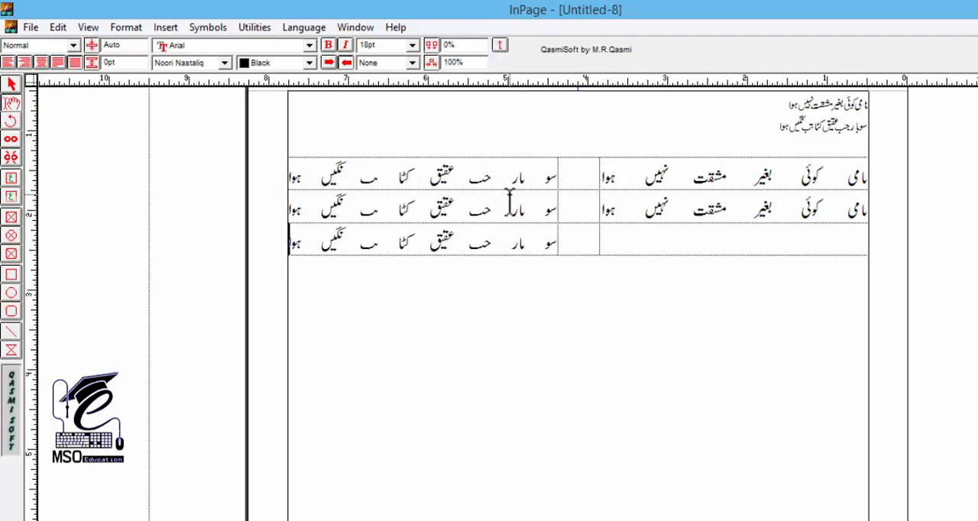
pyautogui.press('Up')
pyautogui.press('Up')
pyautogui.press('Tab')
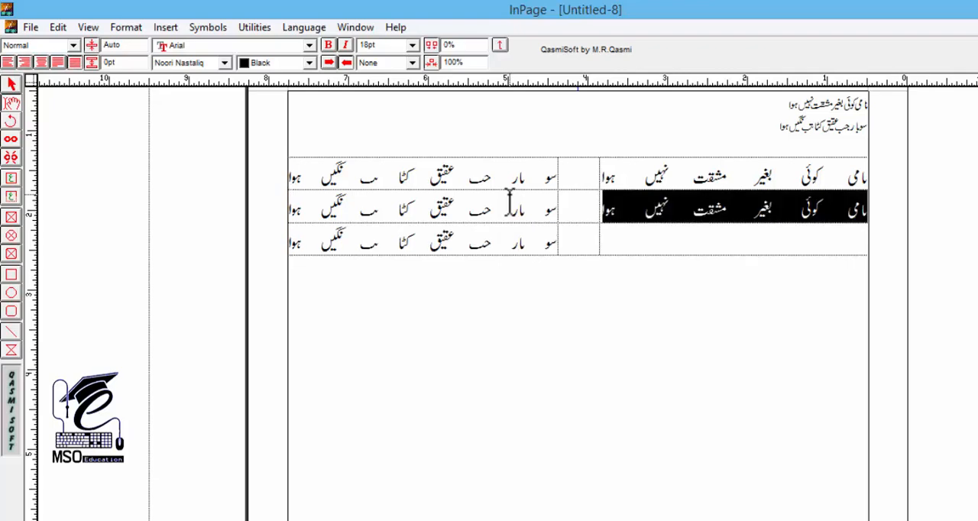
pyautogui.hotkey('ctrl', 'c')
pyautogui.press('Left')
pyautogui.press('Down')
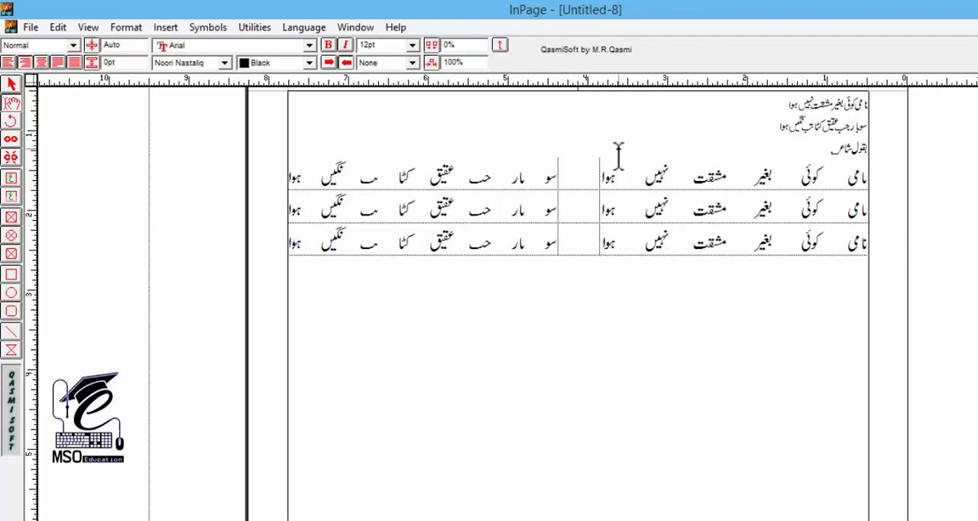
# Enter the heading بقول شاعر with the poetic verse sign directly above the table, and set its font size to 24 pt
pyautogui.hotkey('shift', 'Home')
pyautogui.press('F9')
pyautogui.write('24')
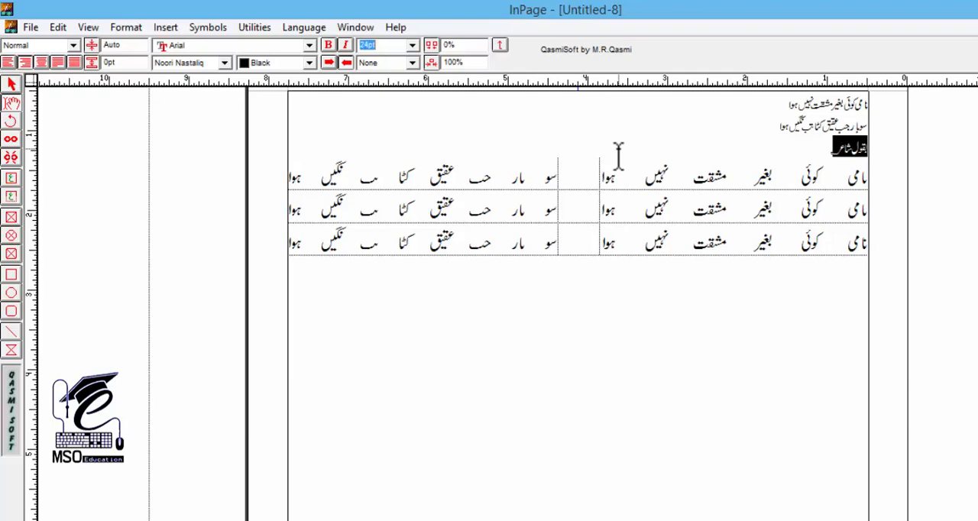
pyautogui.press('Return')
pyautogui.press('End')
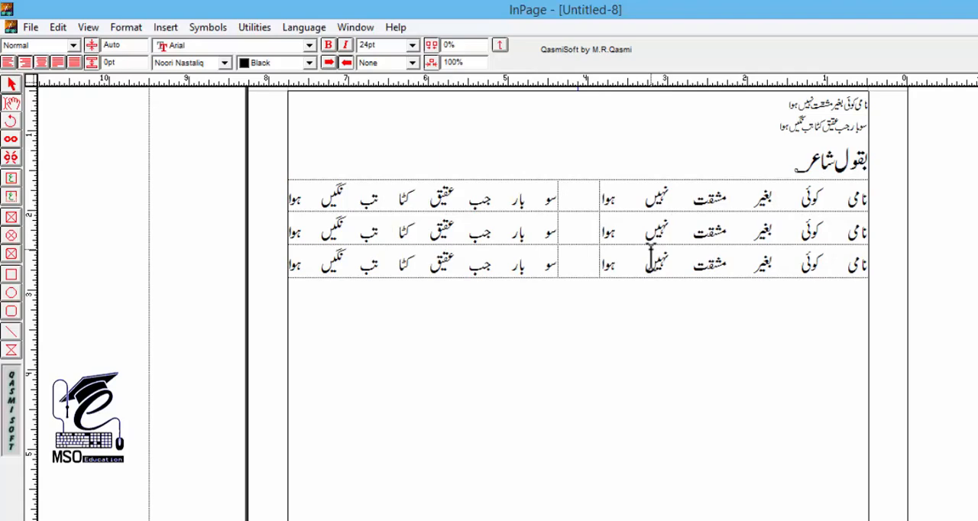
# Select the words عقیق کٹا in the left cell of the table's first row
pyautogui.moveTo(380, 197); pyautogui.dragTo(468, 200)
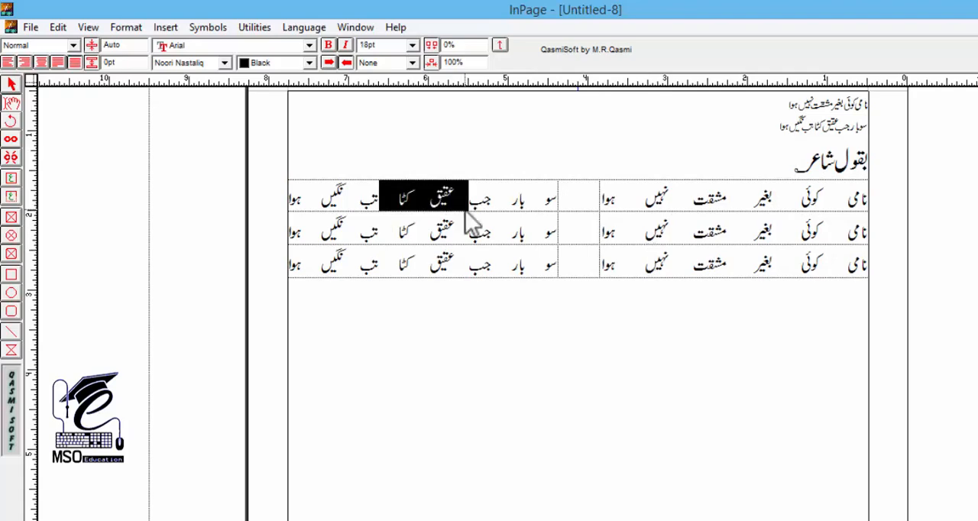